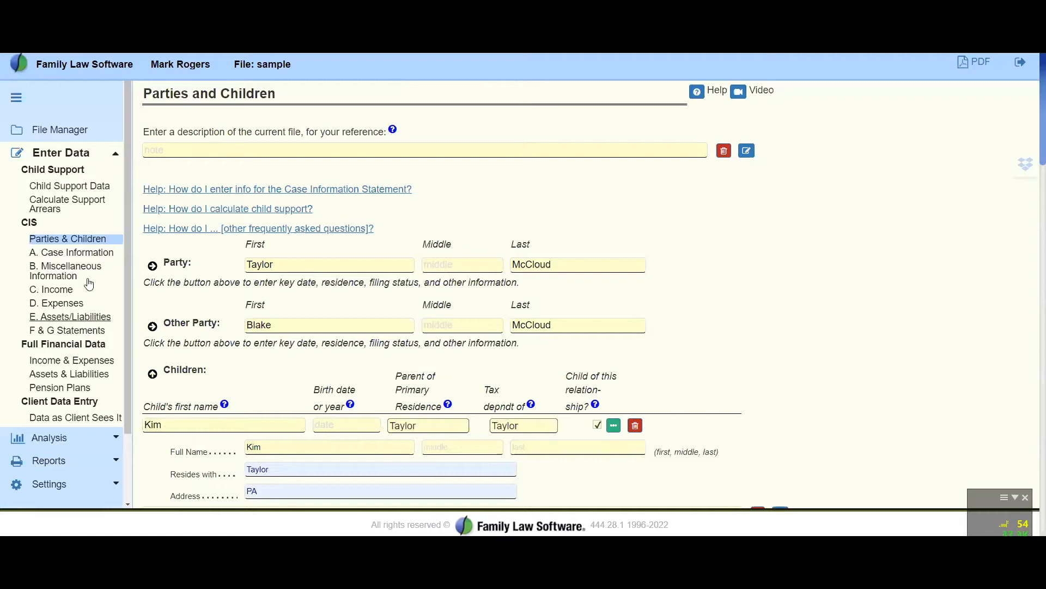
Expand the first party's details, review the personal and filing fields, and collapse the group again
scroll(658, 314, down, 4)
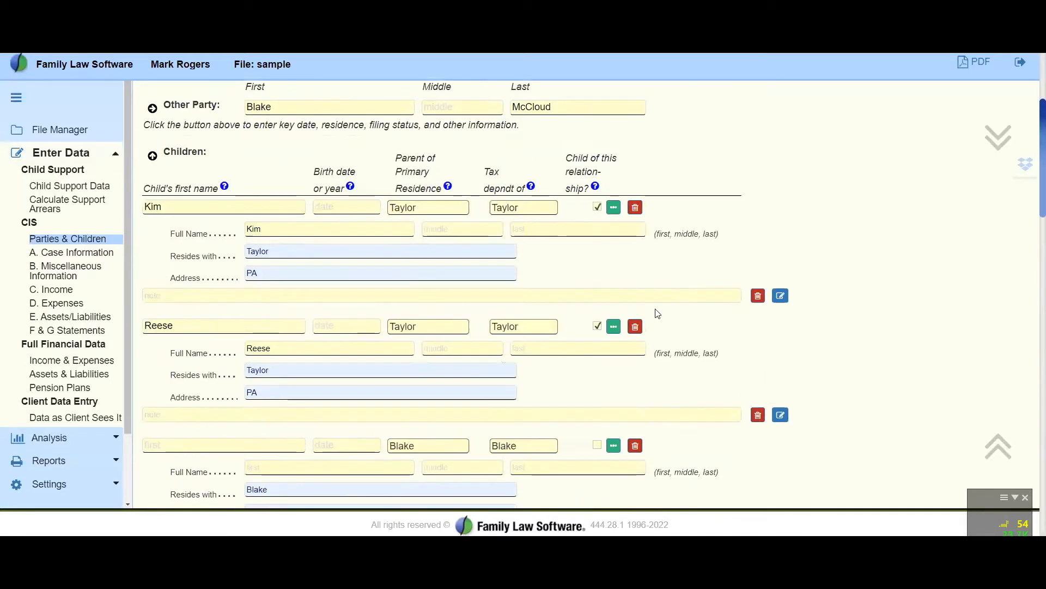
scroll(349, 311, up, 3)
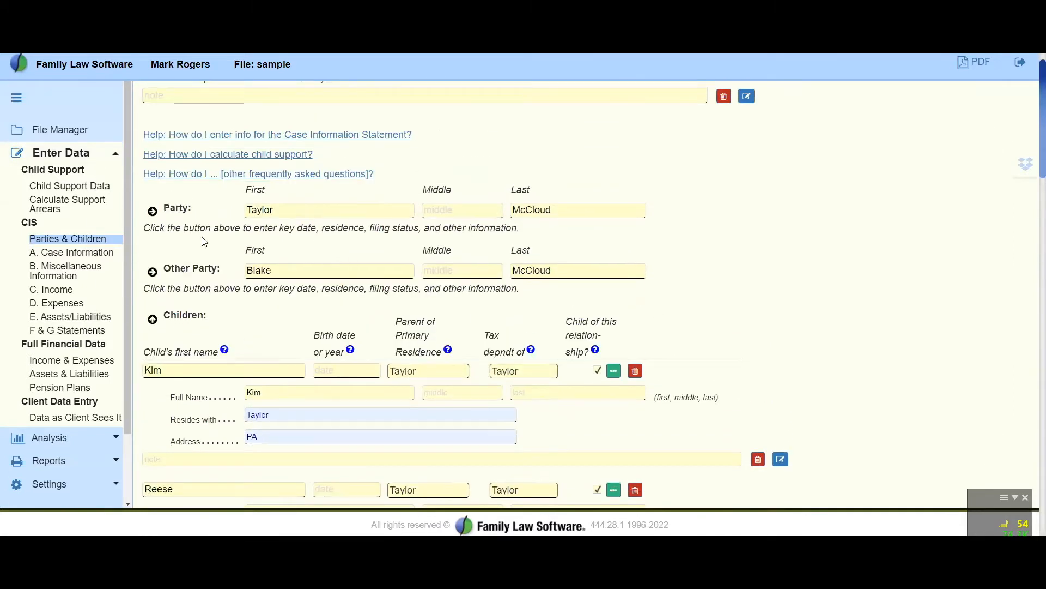
click(151, 212)
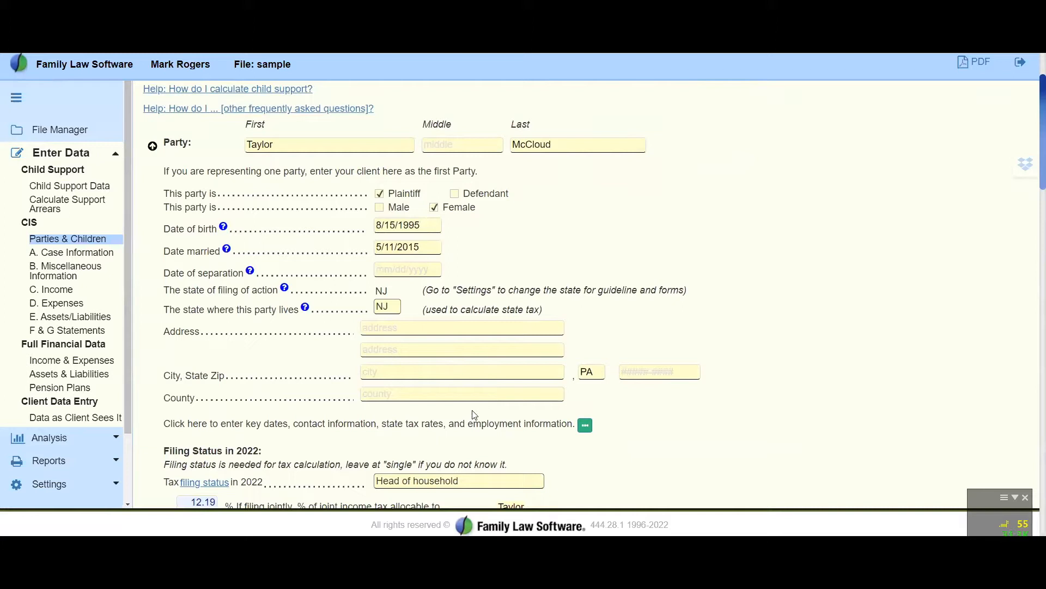
scroll(474, 414, down, 4)
scroll(132, 318, up, 6)
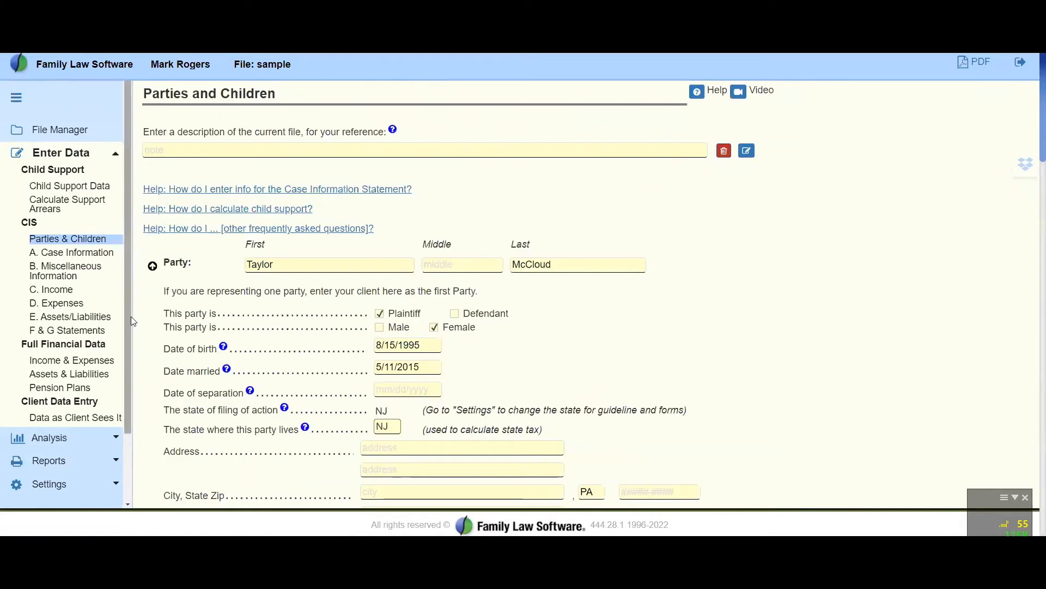
click(153, 267)
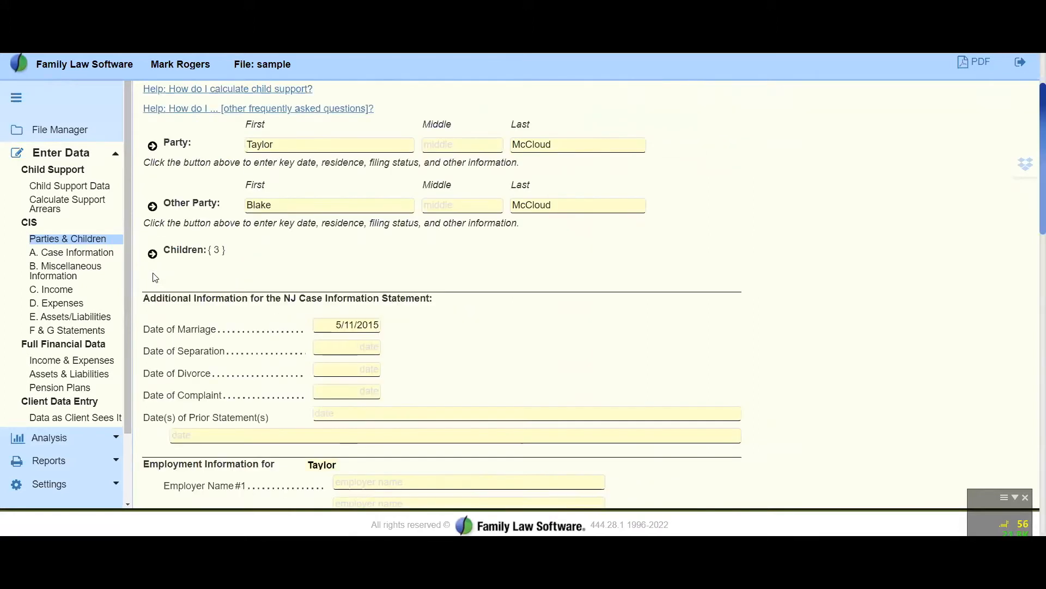
Expand the Other Party group to view its details and filing status, and collapse it again
click(160, 213)
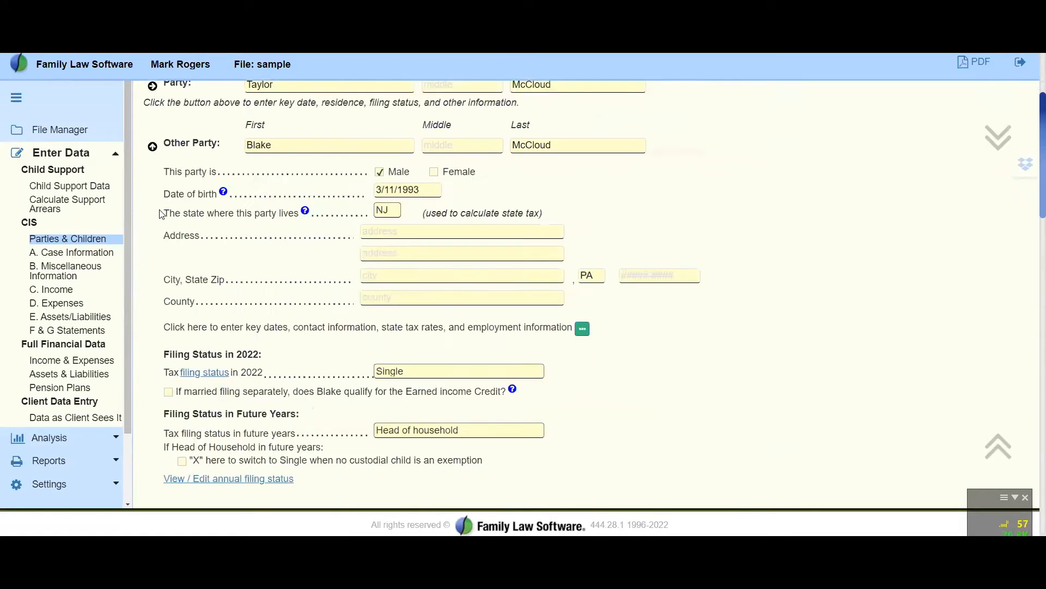
click(153, 146)
scroll(155, 152, up, 2)
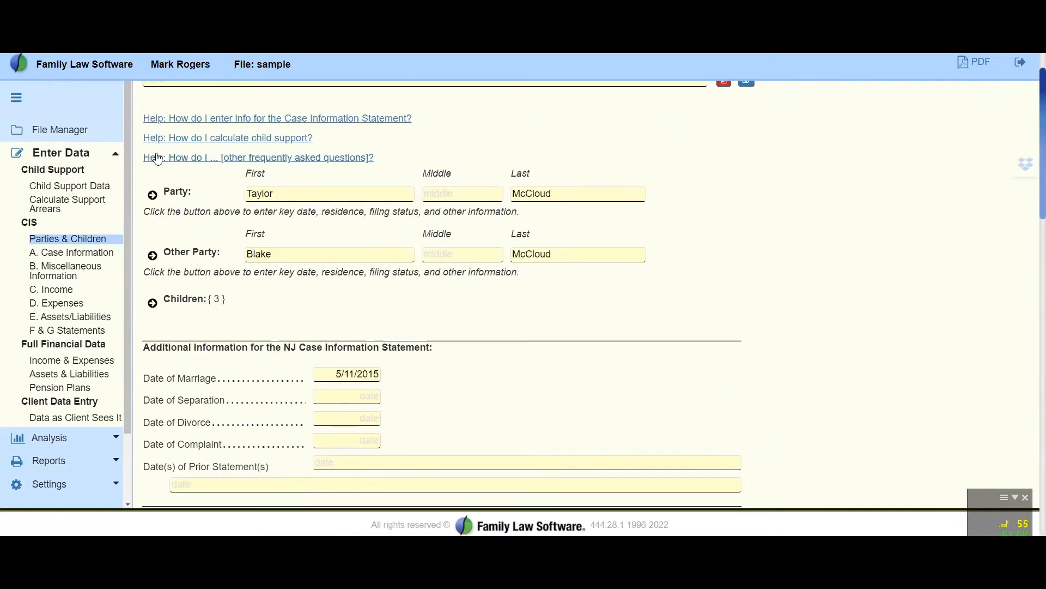
Expand the first party's details and review the filing status for 2022 and future years
click(152, 195)
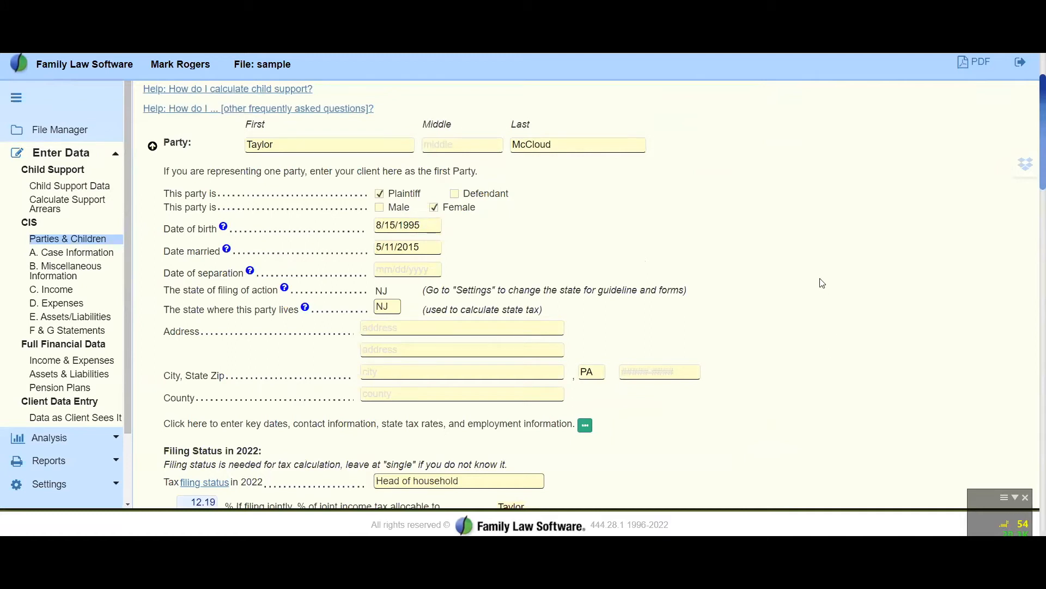
scroll(822, 283, down, 2)
scroll(822, 283, down, 2)
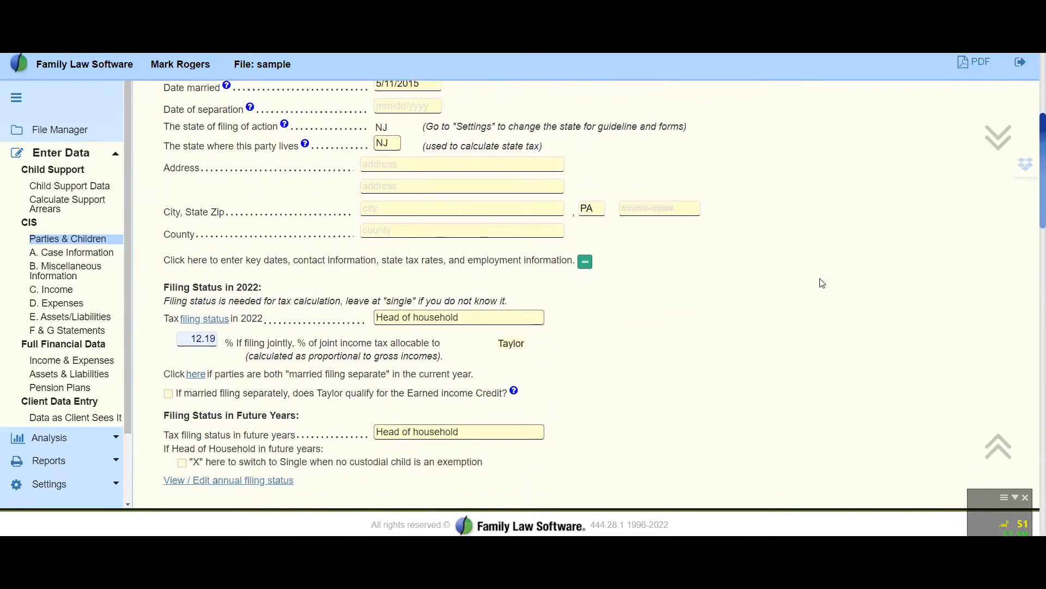
scroll(822, 283, up, 4)
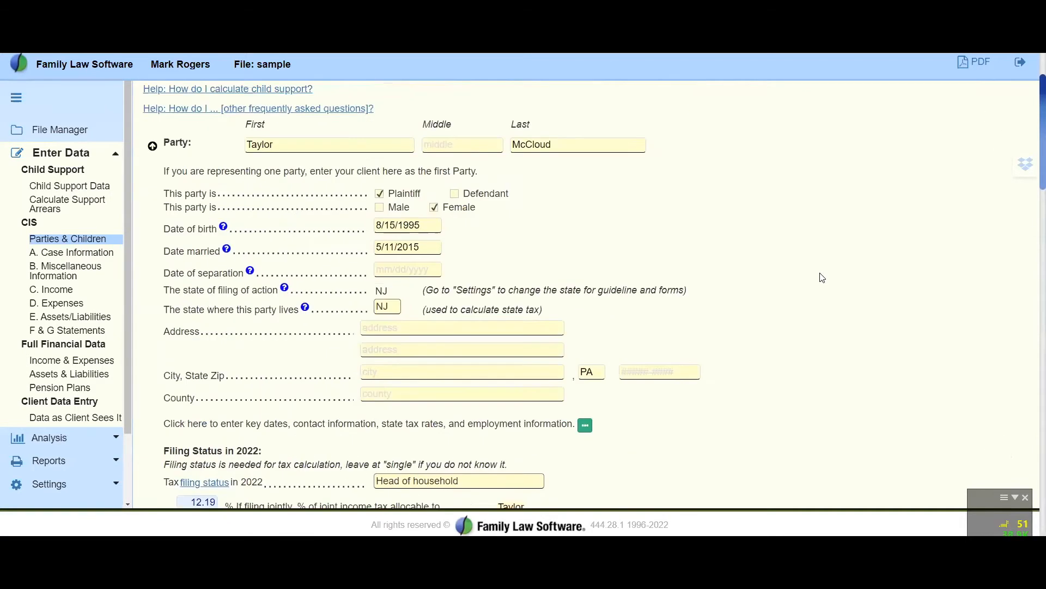
Open the first party's additional information, review the dates, contact, state tax and employment fields, and return to Parties & Children
click(585, 424)
scroll(665, 370, down, 5)
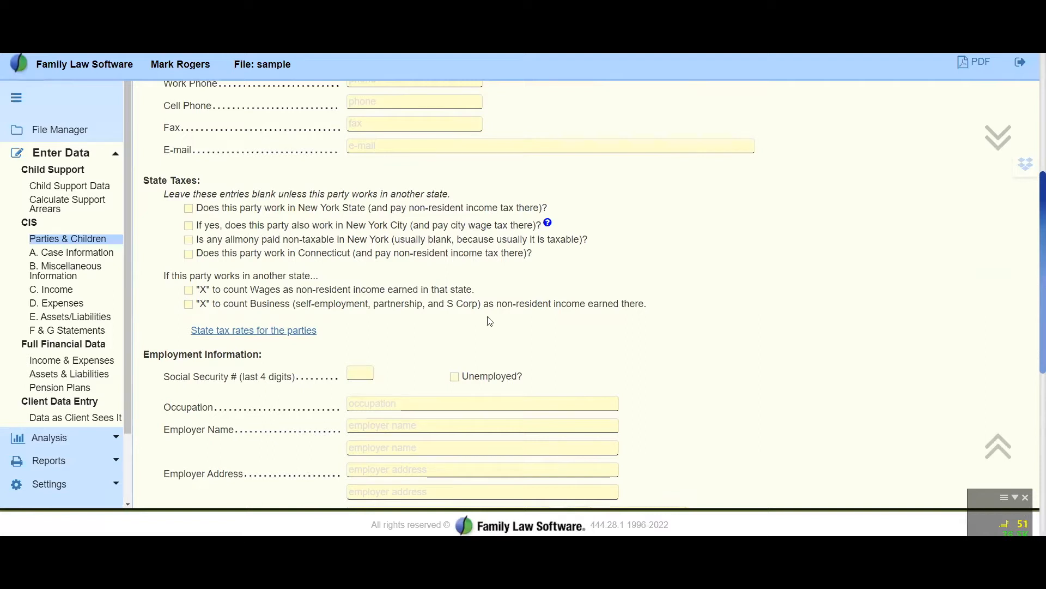
scroll(490, 322, up, 5)
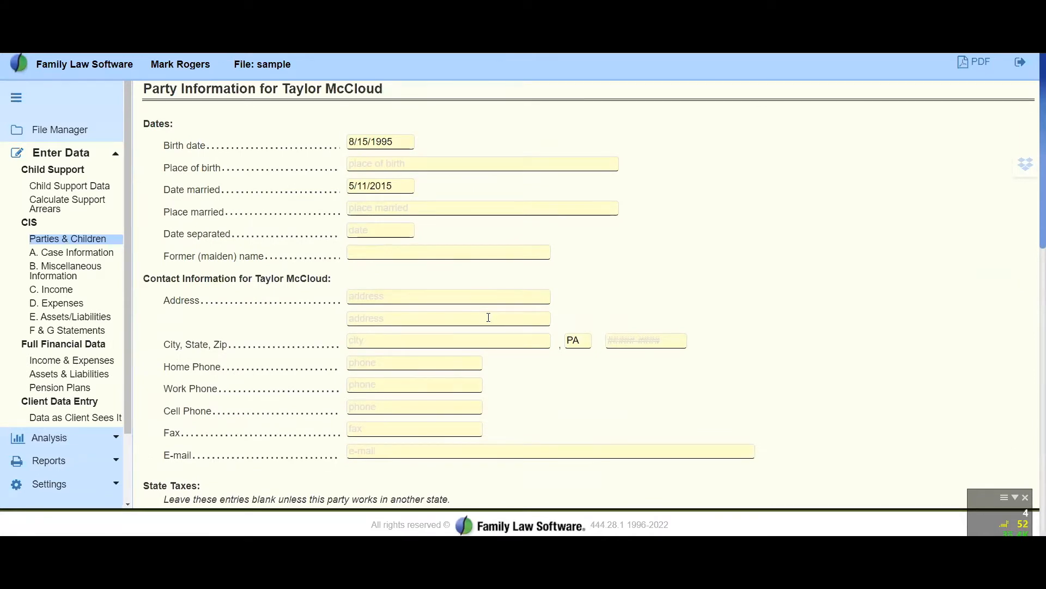
click(69, 240)
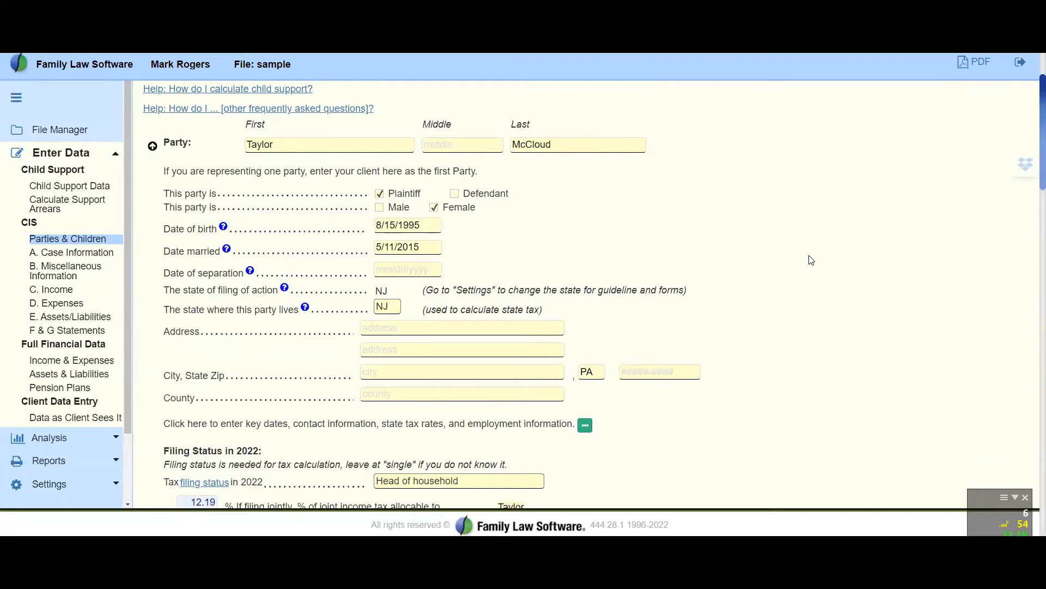
Review the first party's address and filing status fields once more and collapse the party group
scroll(811, 260, down, 3)
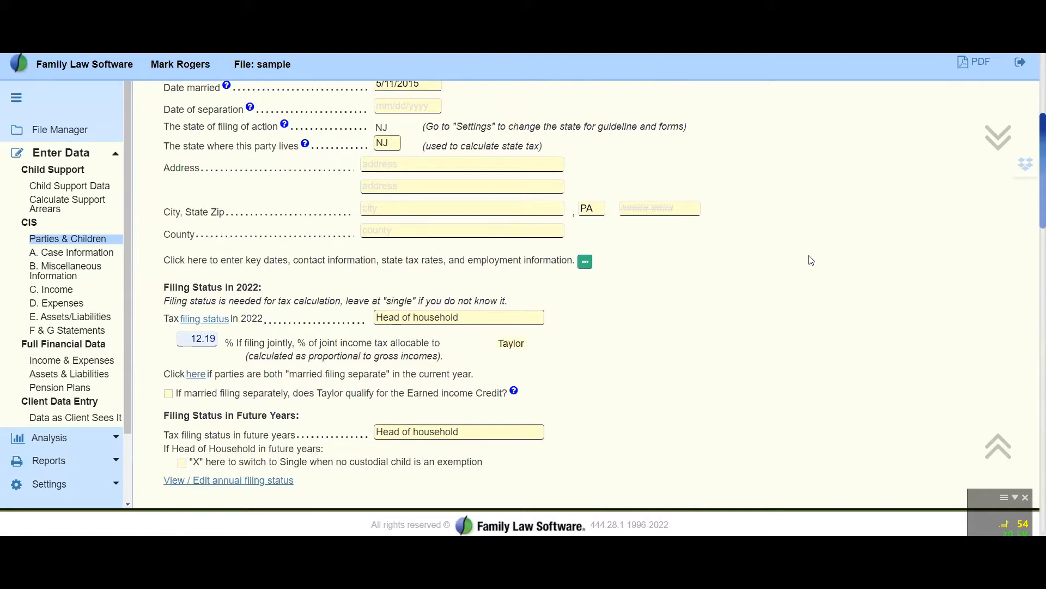
scroll(811, 260, up, 4)
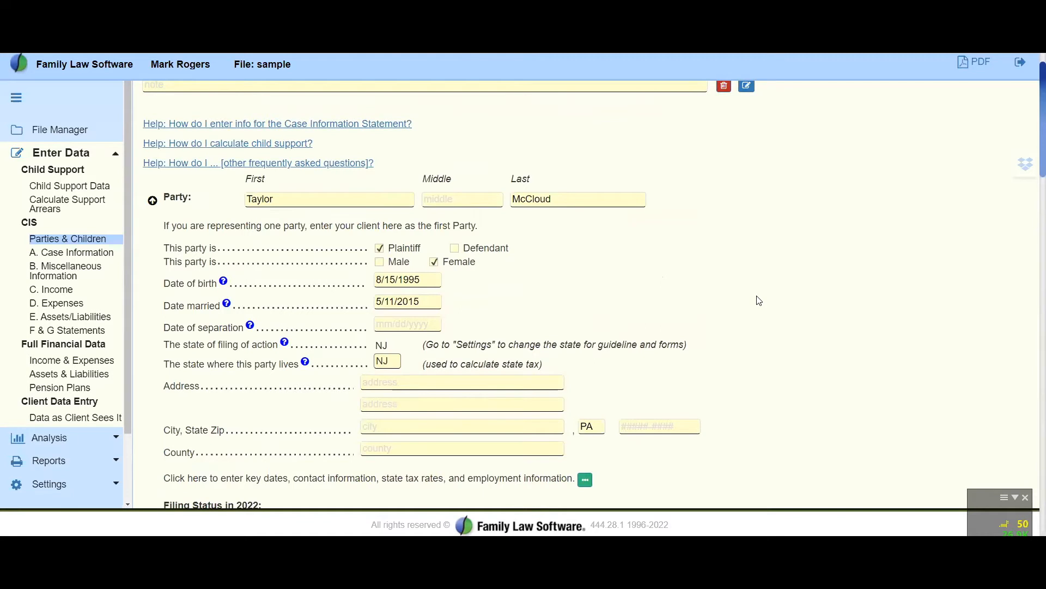
scroll(759, 300, down, 3)
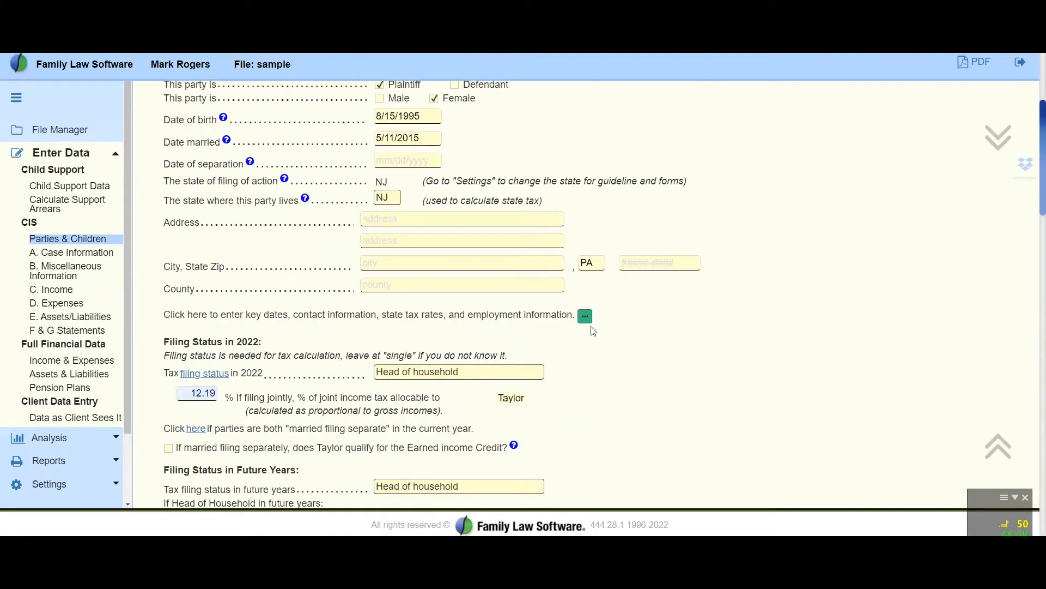
scroll(556, 340, up, 4)
scroll(543, 328, down, 5)
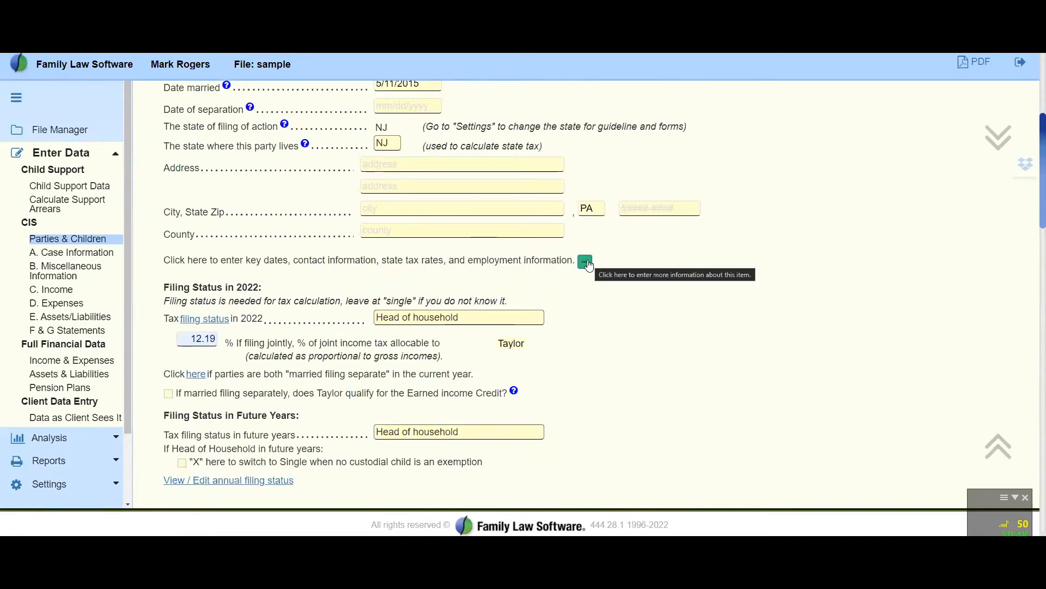
scroll(323, 196, up, 3)
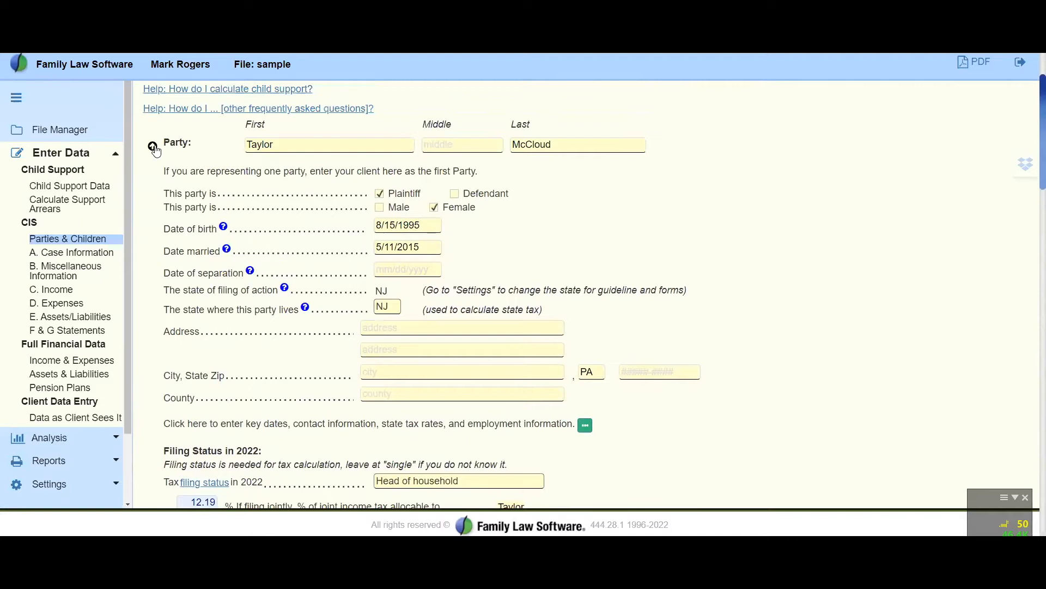
click(154, 146)
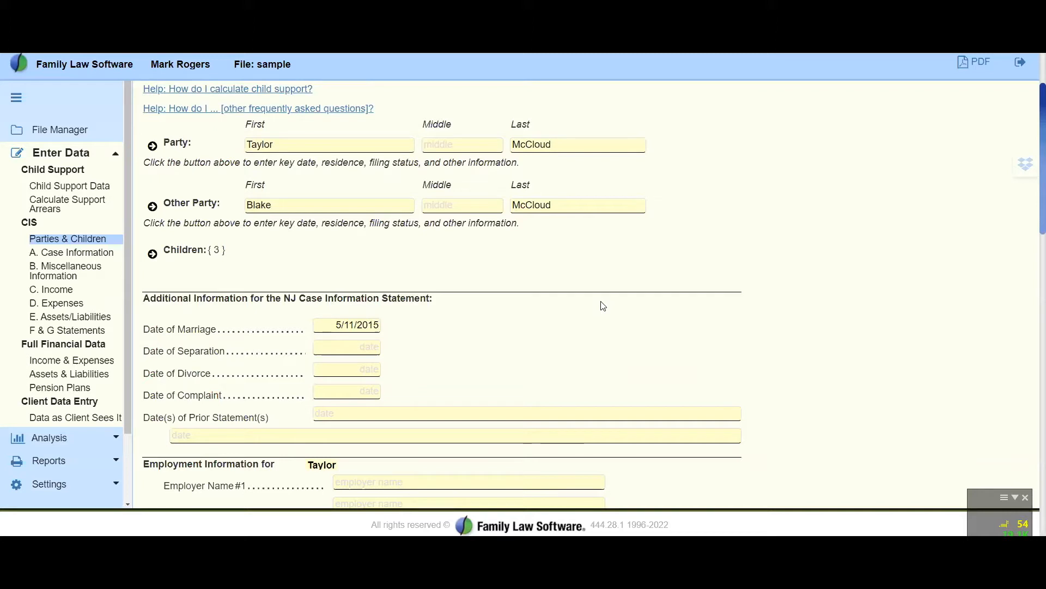
Expand the Children section and look through the entries for each child
click(153, 254)
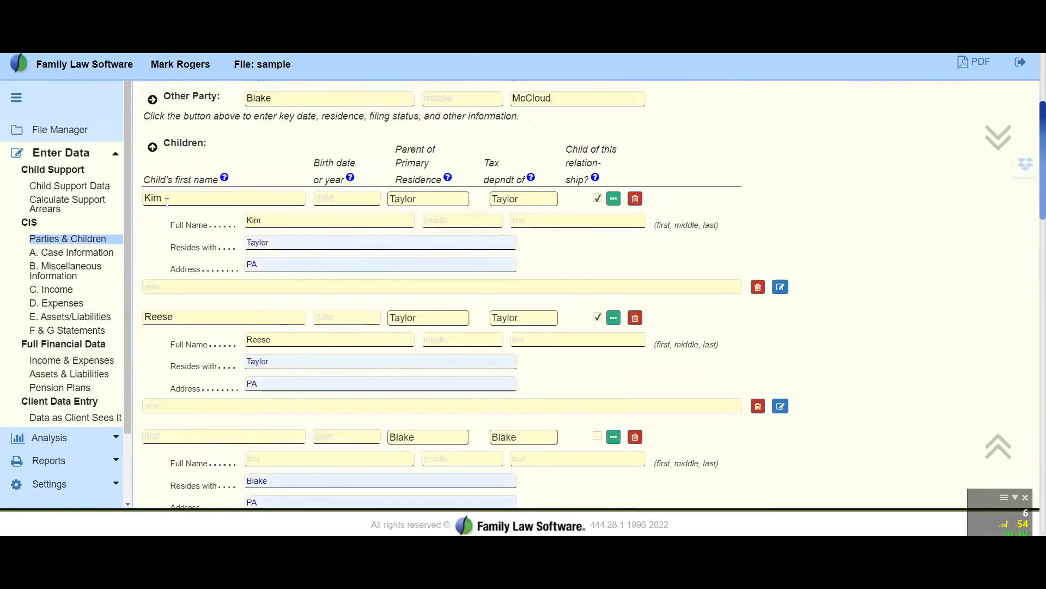
scroll(167, 203, down, 2)
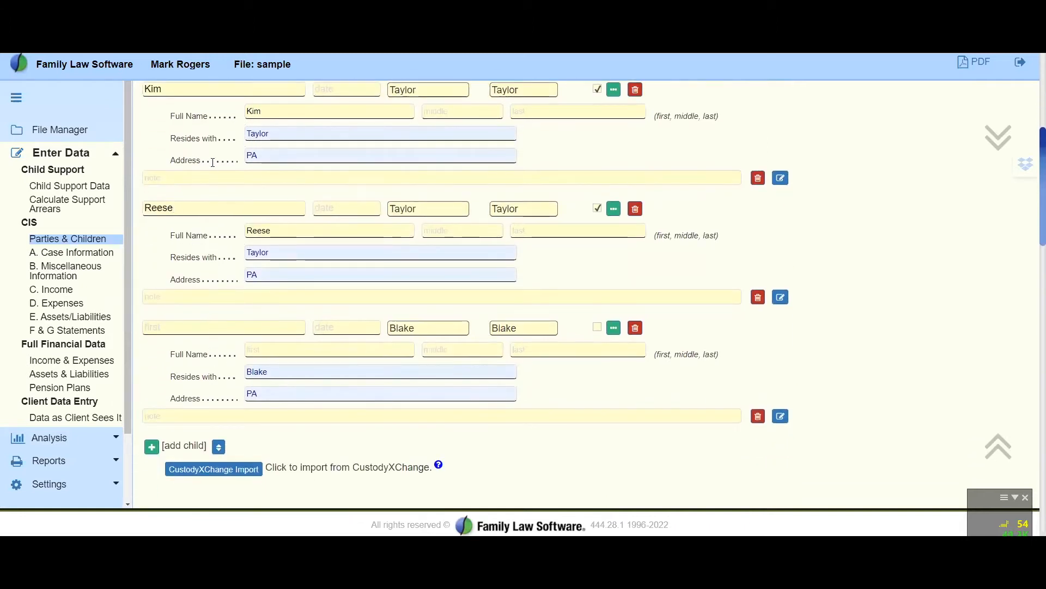
scroll(213, 163, up, 4)
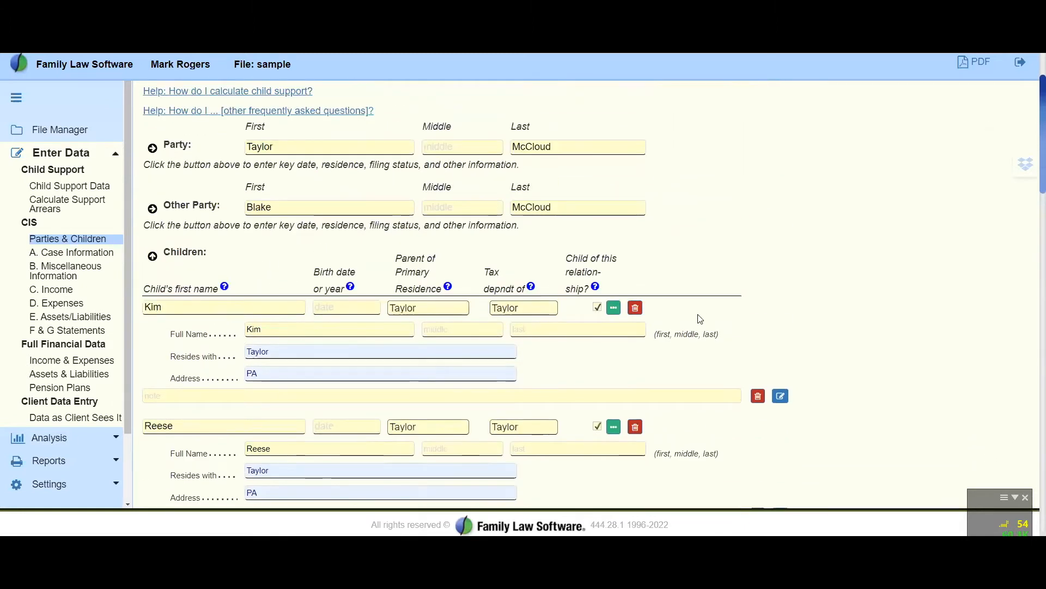
scroll(967, 286, down, 3)
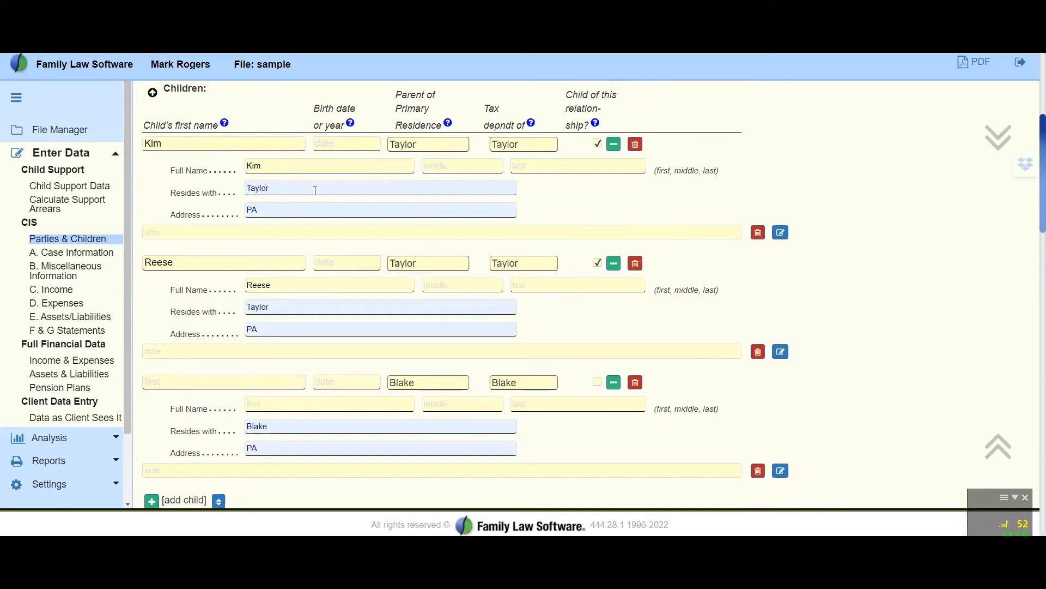
Override the first child's "Resides with" entry with "Both"
key(BackSpace)
key(BackSpace)
key(BackSpace)
key(BackSpace)
key(BackSpace)
text(Both)
key(Tab)
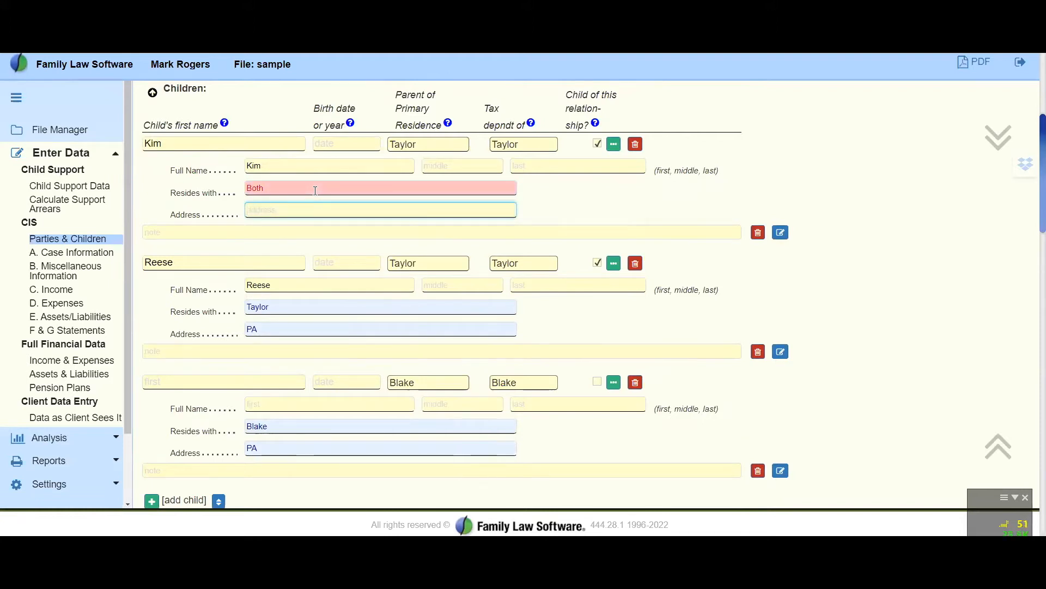
Override the second child's "Resides with" entry with "Grandparents" and leave that child's address blank
click(302, 309)
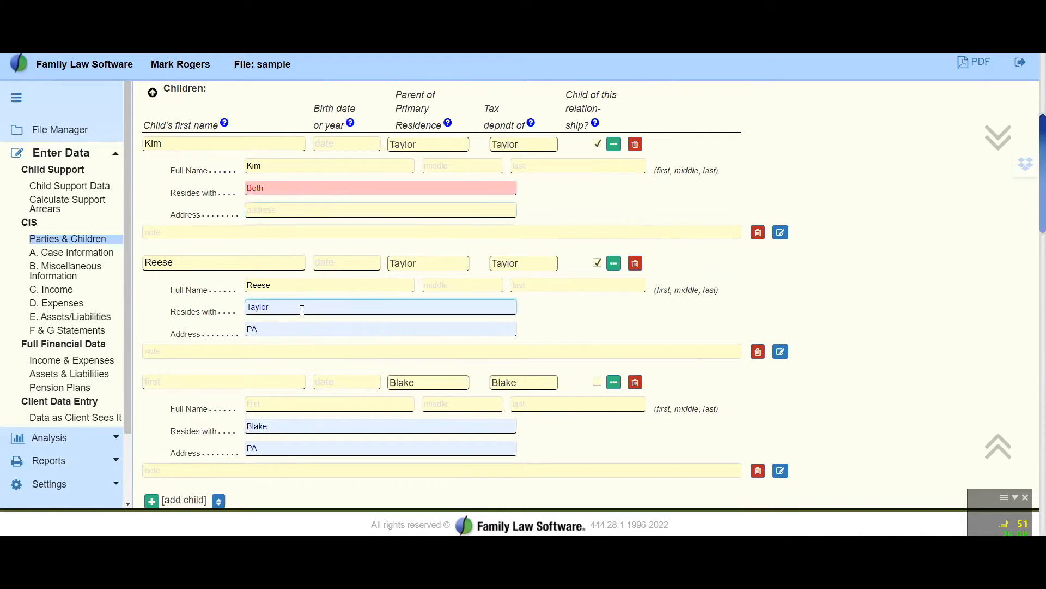
key(BackSpace)
key(BackSpace)
key(BackSpace)
key(BackSpace)
key(BackSpace)
text(Grandparents)
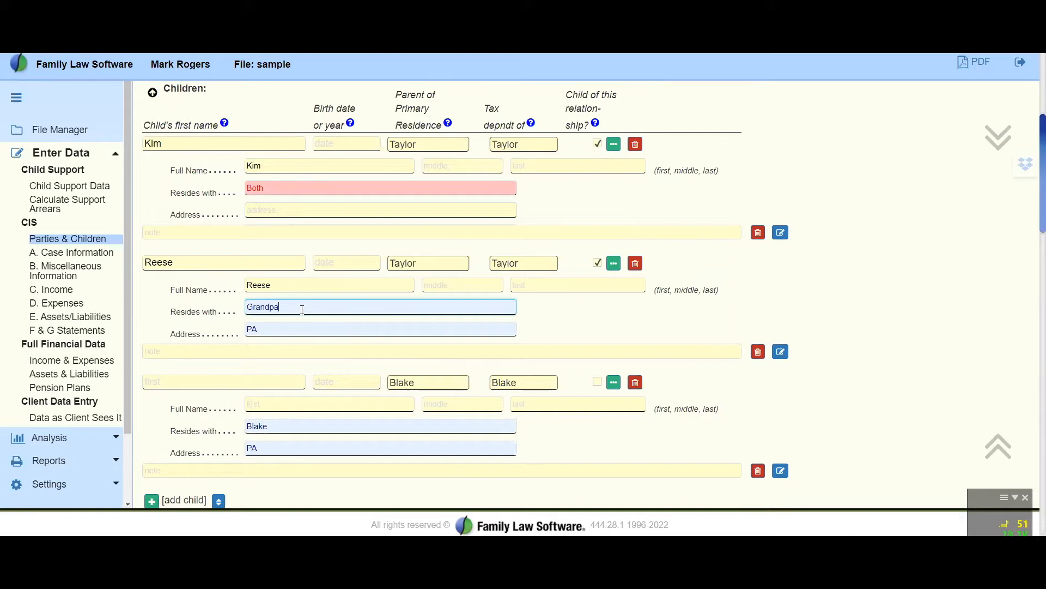
key(Tab)
key(BackSpace)
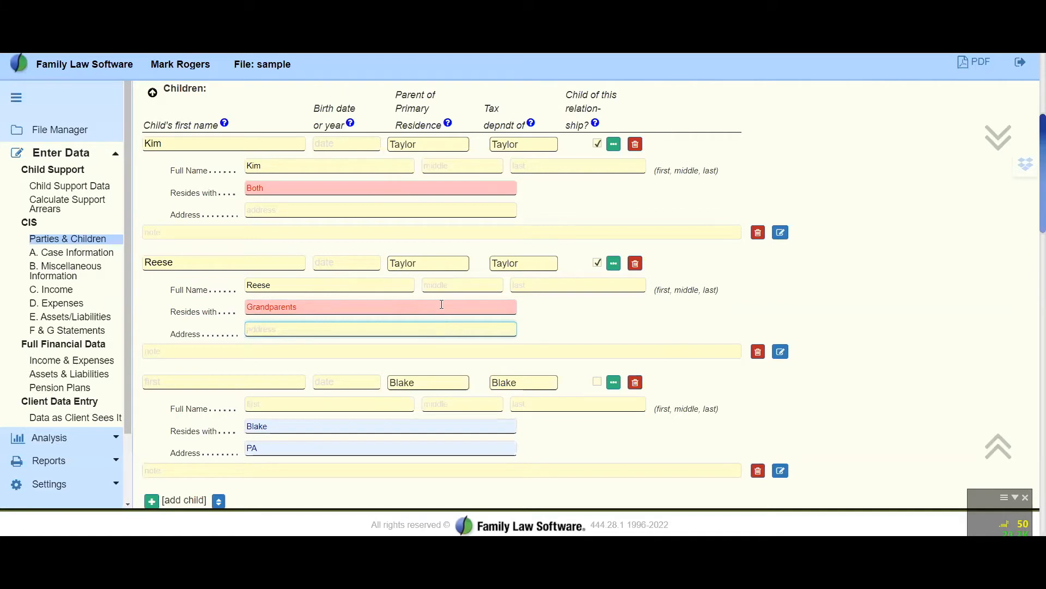
Replace the first child's "Resides with" entry with the first party's first name
click(442, 195)
right_click(441, 191)
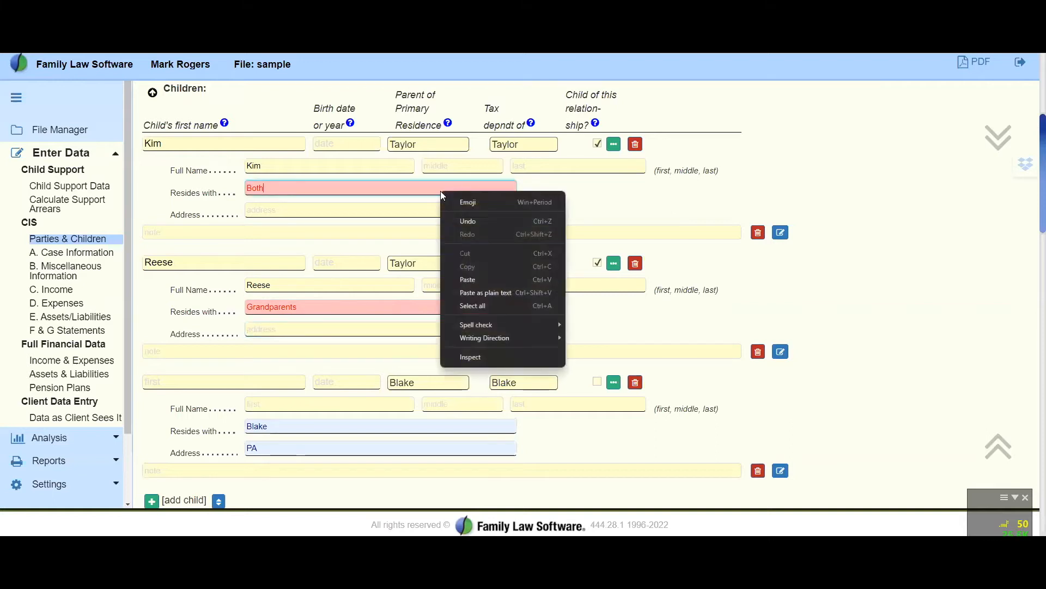
click(398, 190)
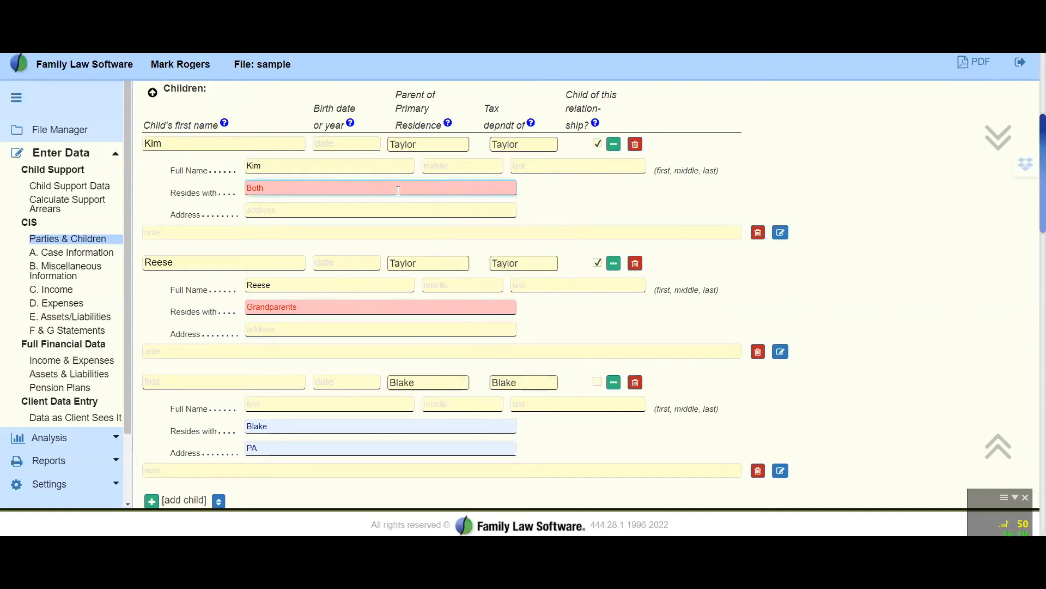
key(BackSpace)
key(BackSpace)
key(BackSpace)
key(BackSpace)
text(Taylor)
key(Tab)
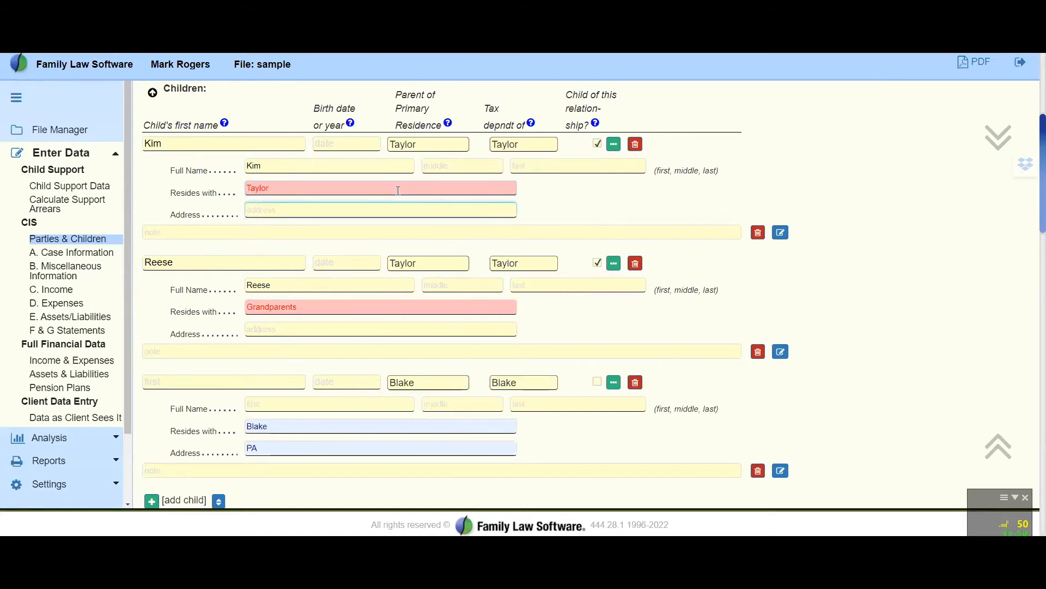
scroll(359, 286, down, 3)
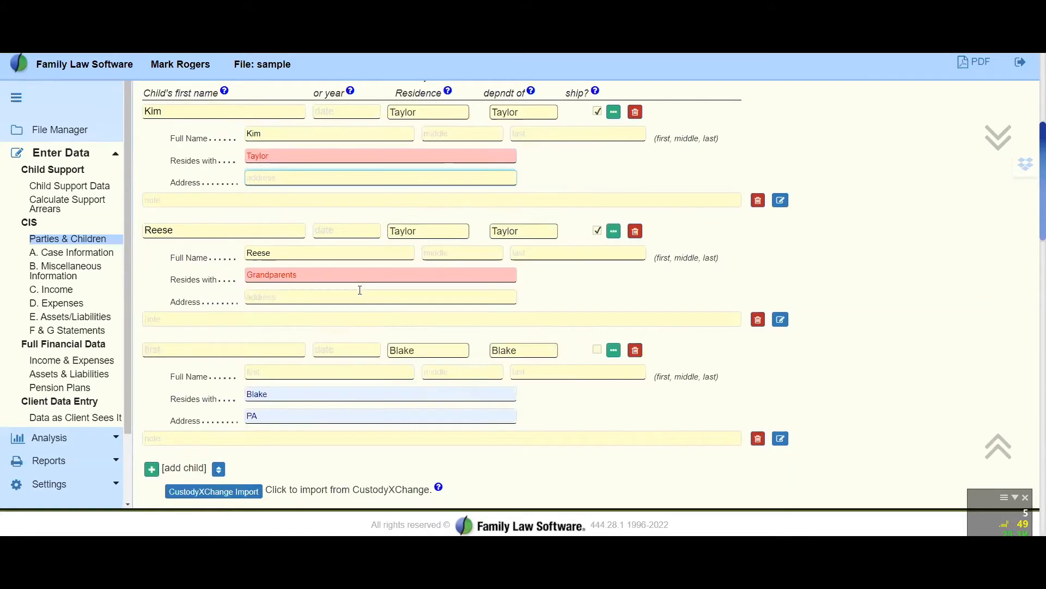
scroll(359, 285, up, 3)
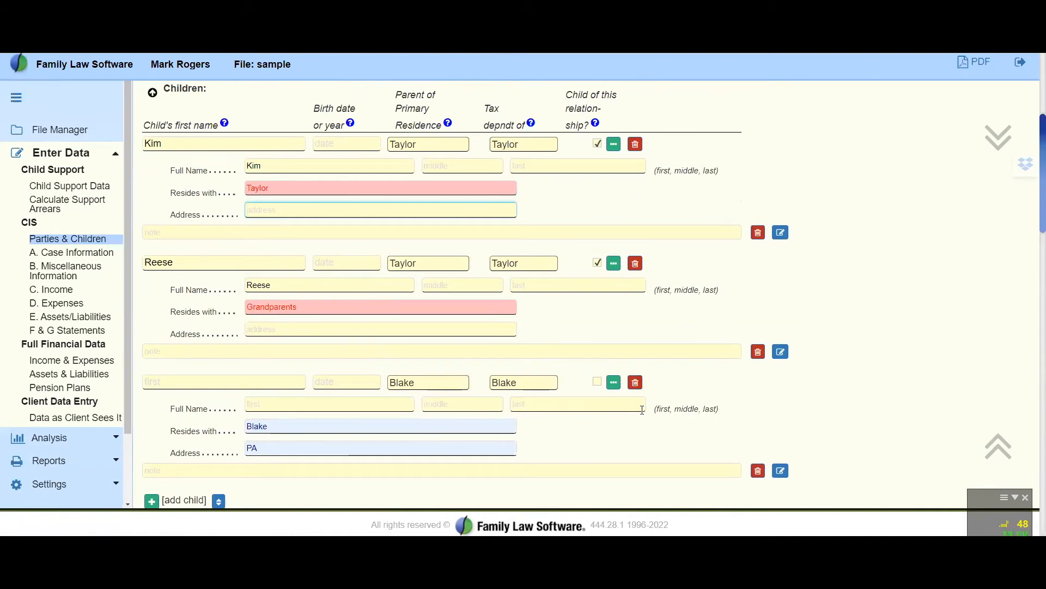
scroll(641, 414, down, 2)
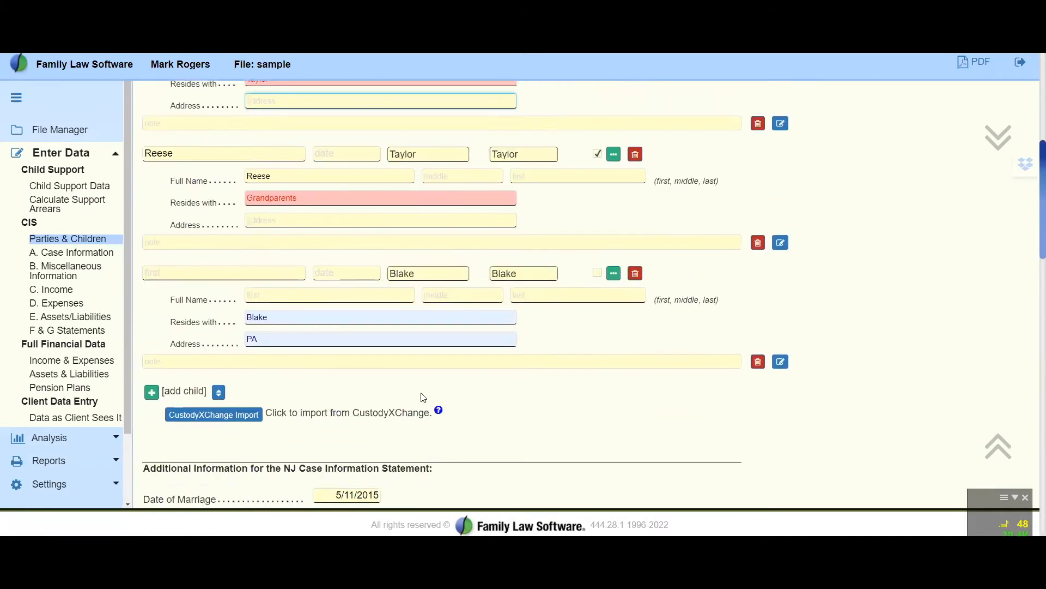
scroll(445, 402, up, 3)
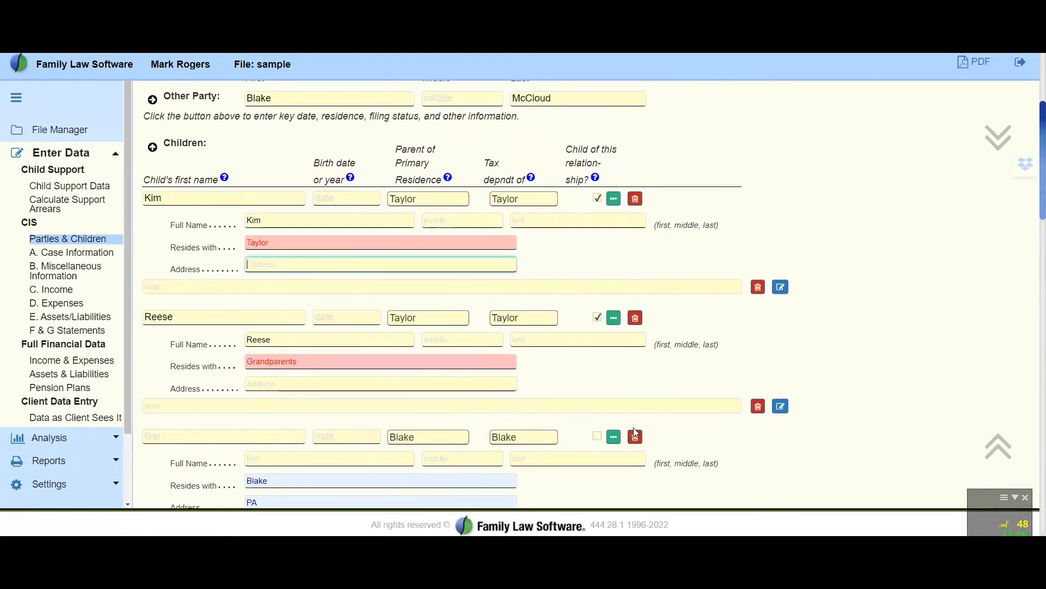
scroll(633, 428, down, 2)
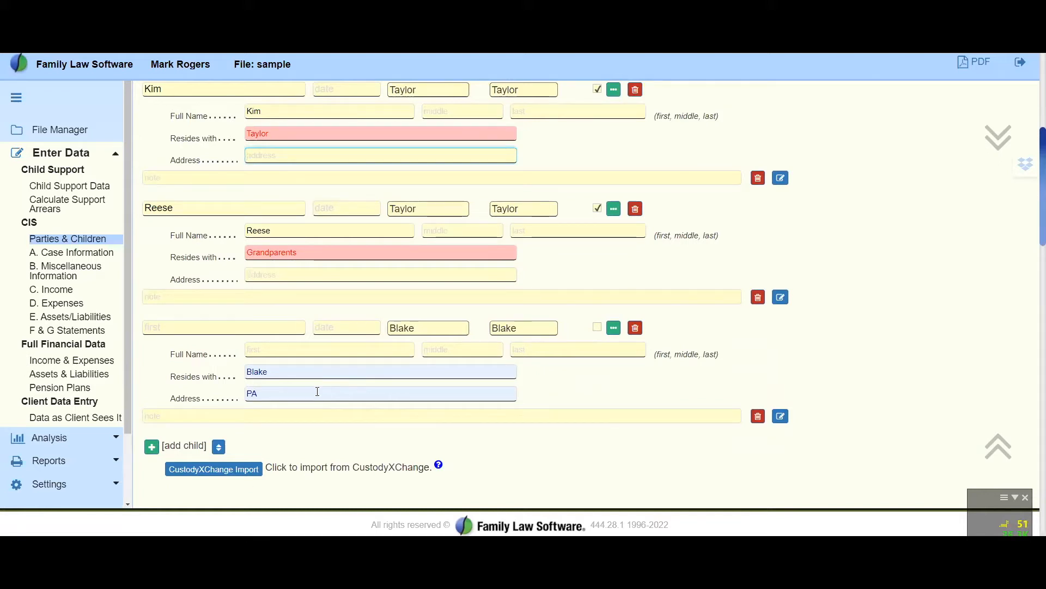
Add another child entry at the end of the Children section
scroll(317, 392, up, 2)
scroll(319, 396, down, 4)
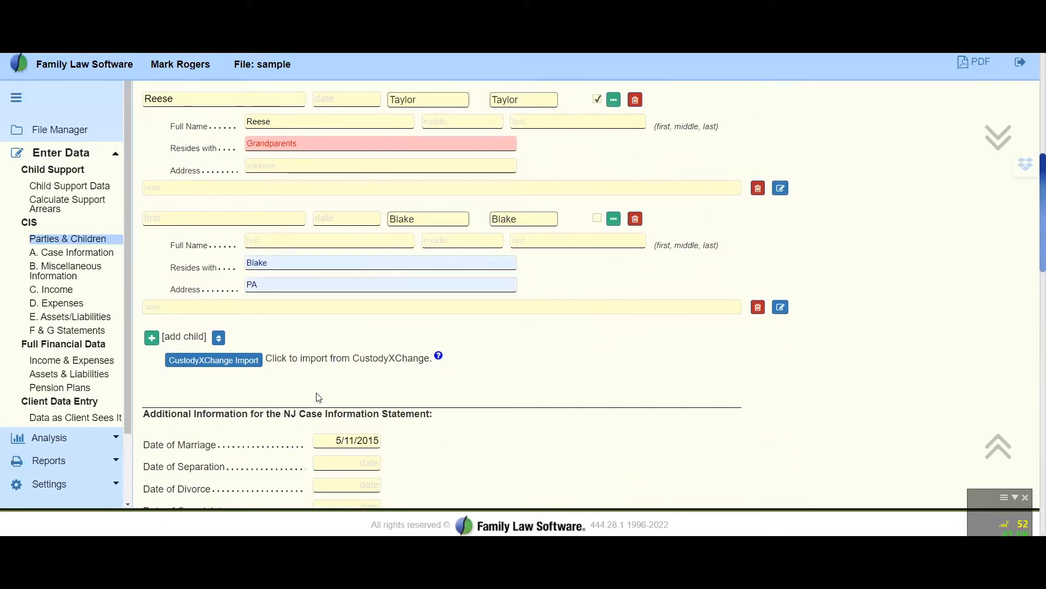
click(152, 338)
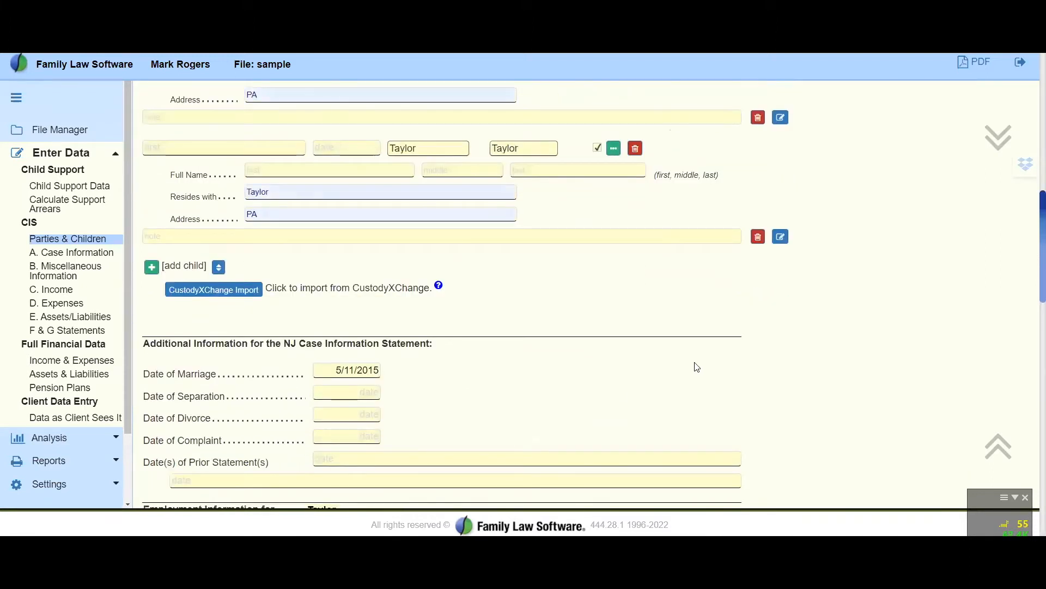
Try to delete the newly added child entry
scroll(697, 367, up, 1)
scroll(697, 368, up, 2)
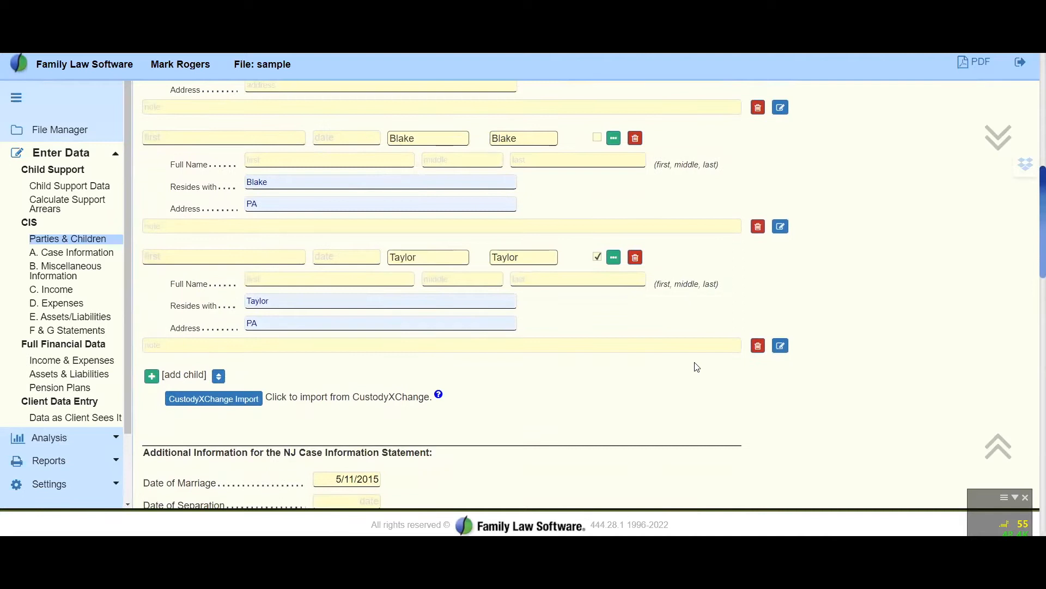
click(764, 346)
click(650, 144)
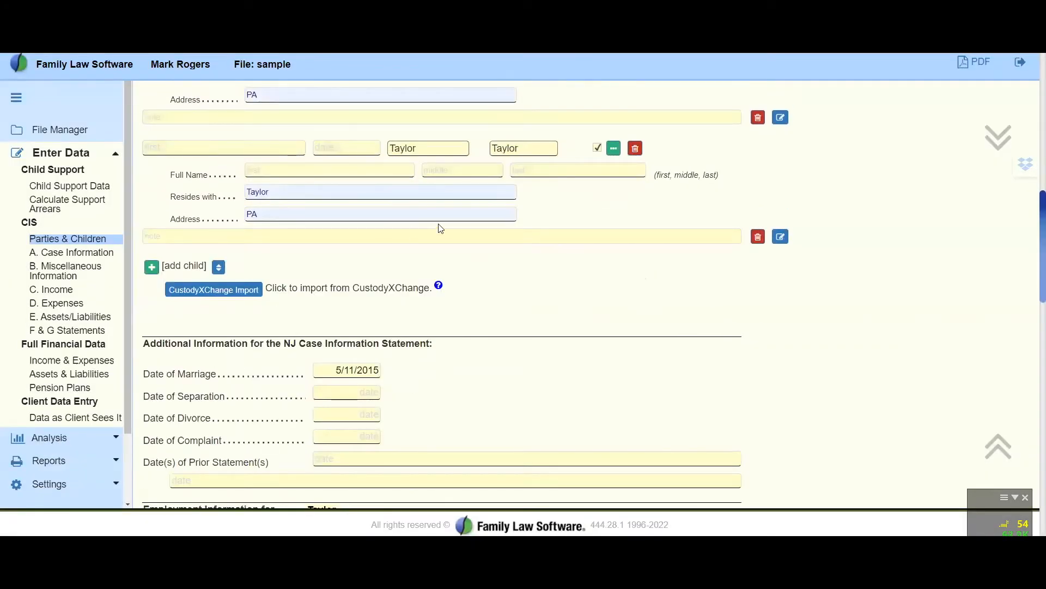
scroll(440, 227, up, 4)
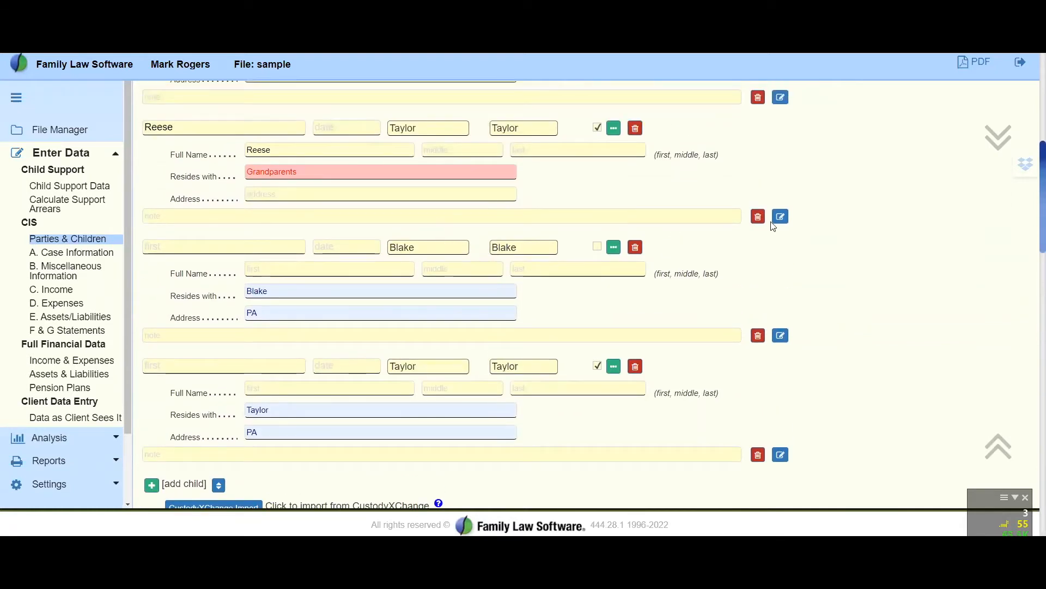
Look over the additional case dates and step through the first party's employer name, address and city fields without entering data
scroll(468, 223, down, 4)
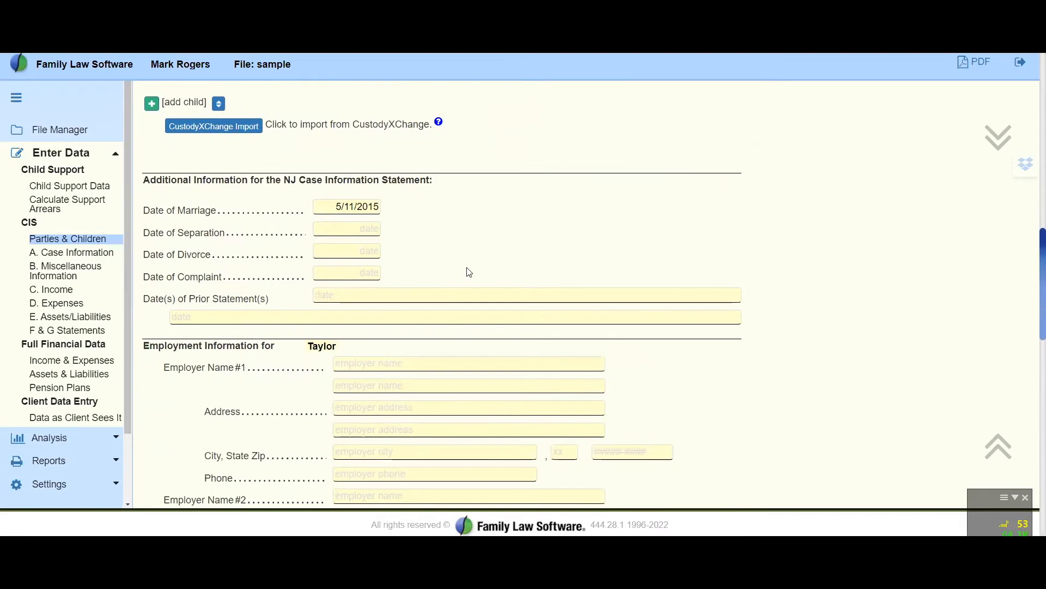
scroll(567, 249, down, 2)
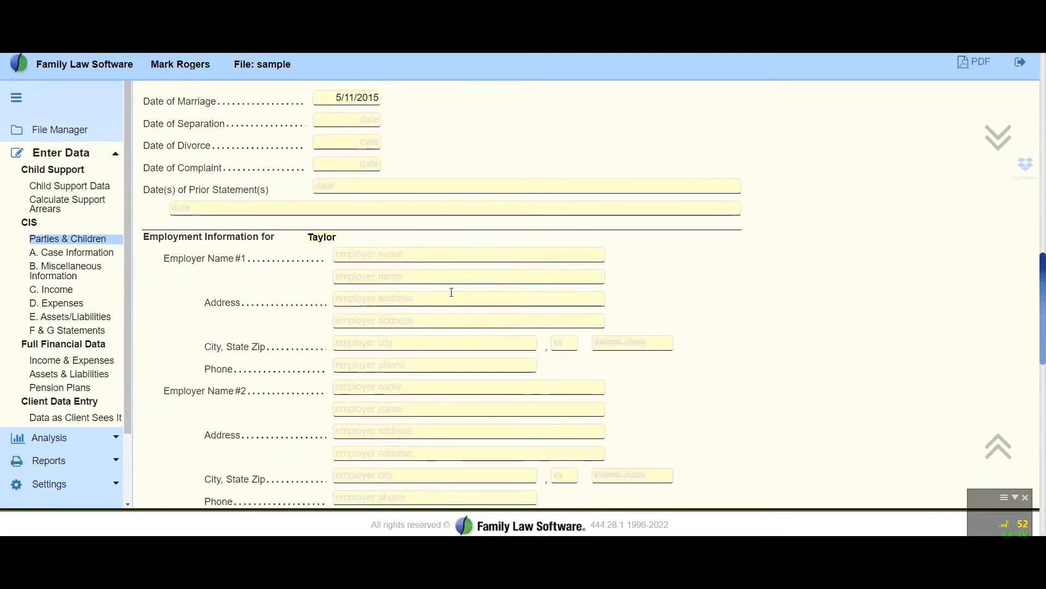
click(392, 255)
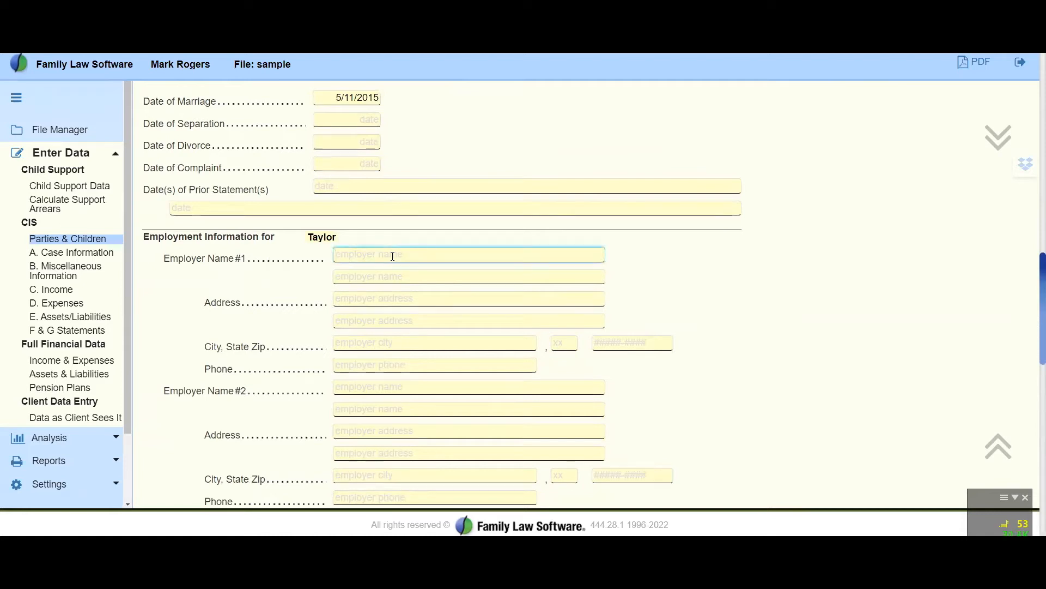
key(Tab)
key(Tab)
key(Tab)
key(Tab)
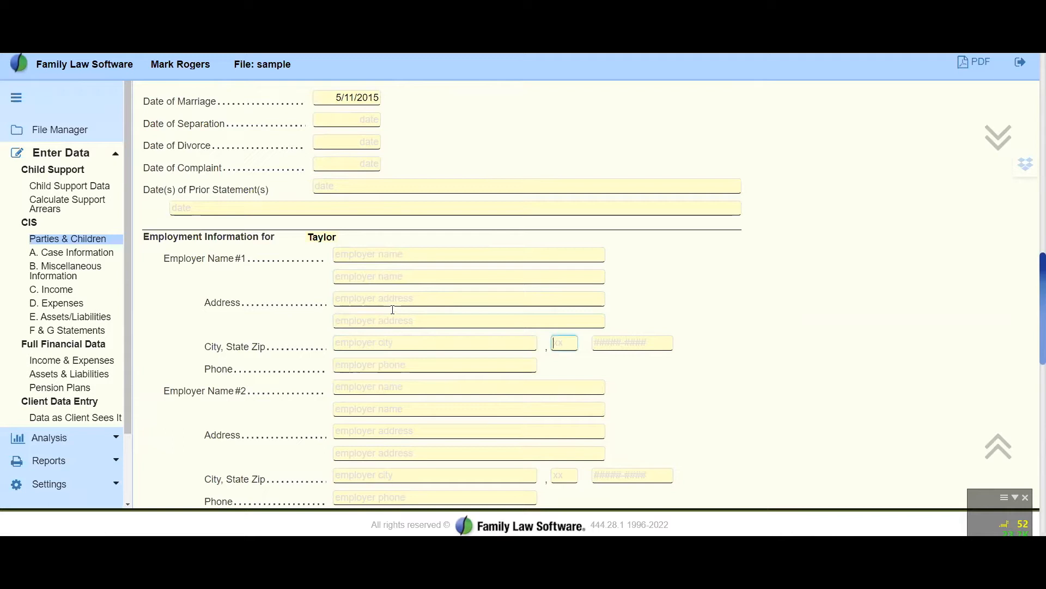
scroll(392, 310, up, 2)
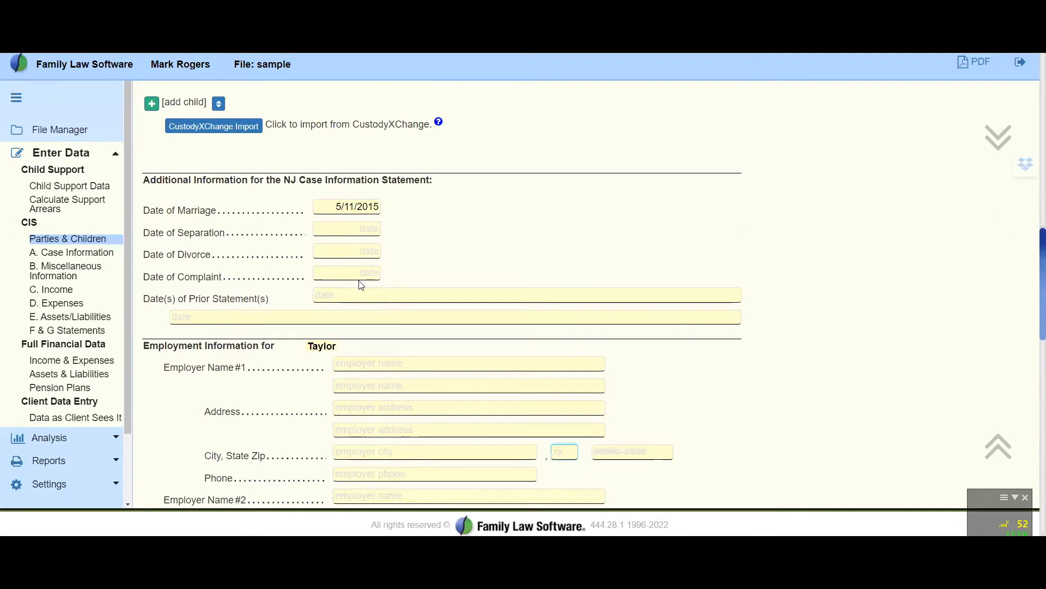
Review the employment information for both parties and the attorney sections below it
scroll(362, 285, down, 3)
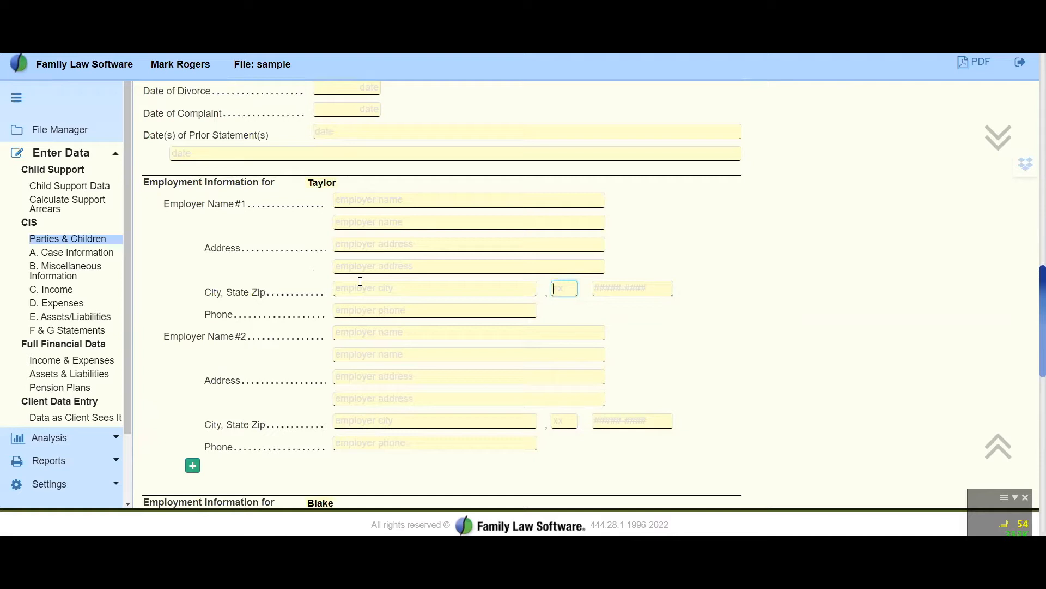
scroll(361, 281, down, 1)
scroll(360, 282, down, 6)
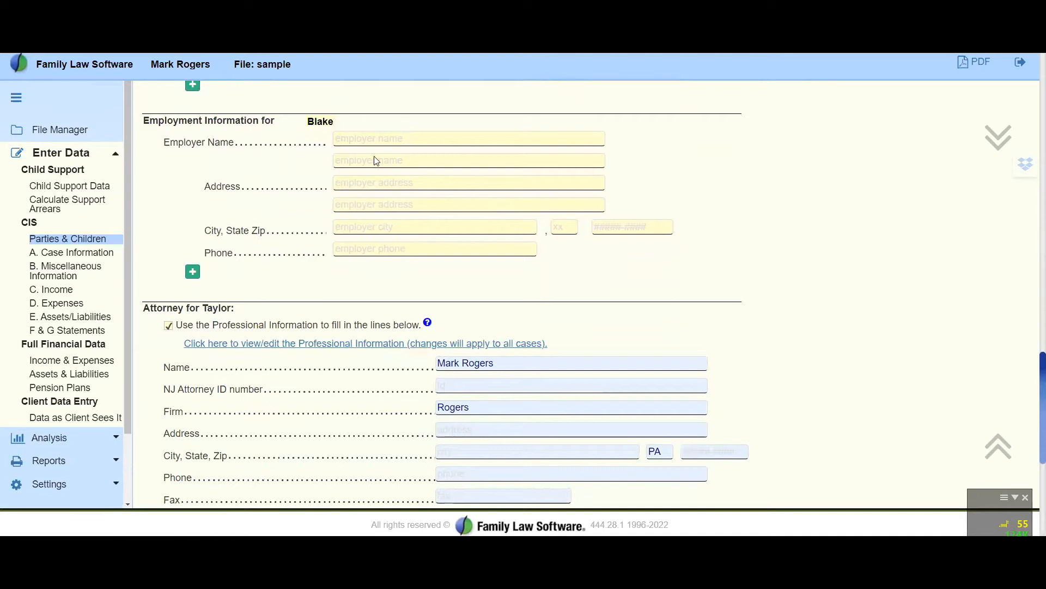
scroll(380, 205, down, 3)
scroll(380, 205, up, 3)
scroll(838, 261, down, 3)
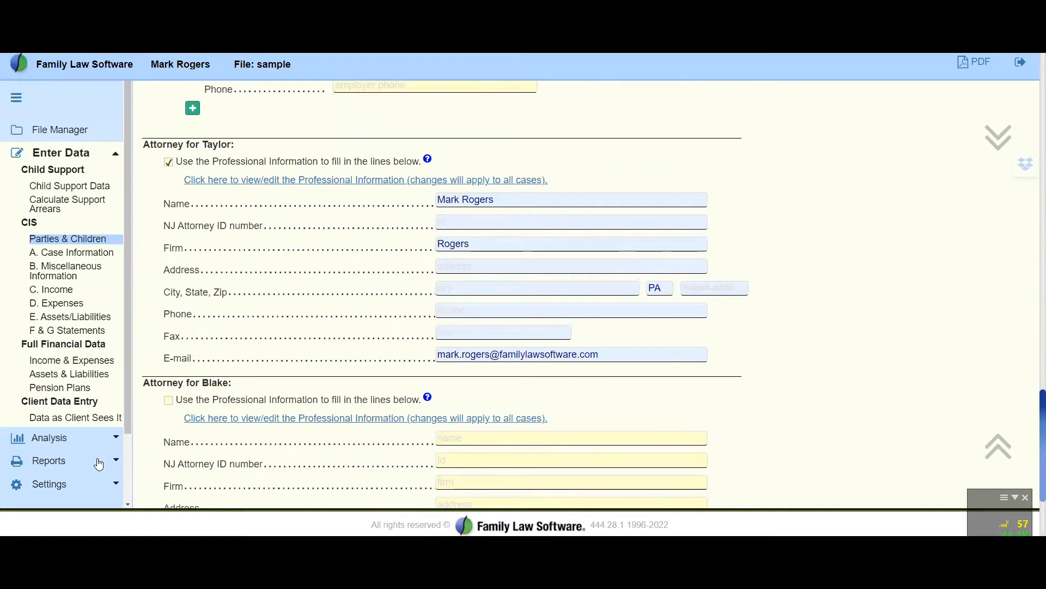
Open the Configuration settings and expand Professional Information to review the details used for reports
click(79, 483)
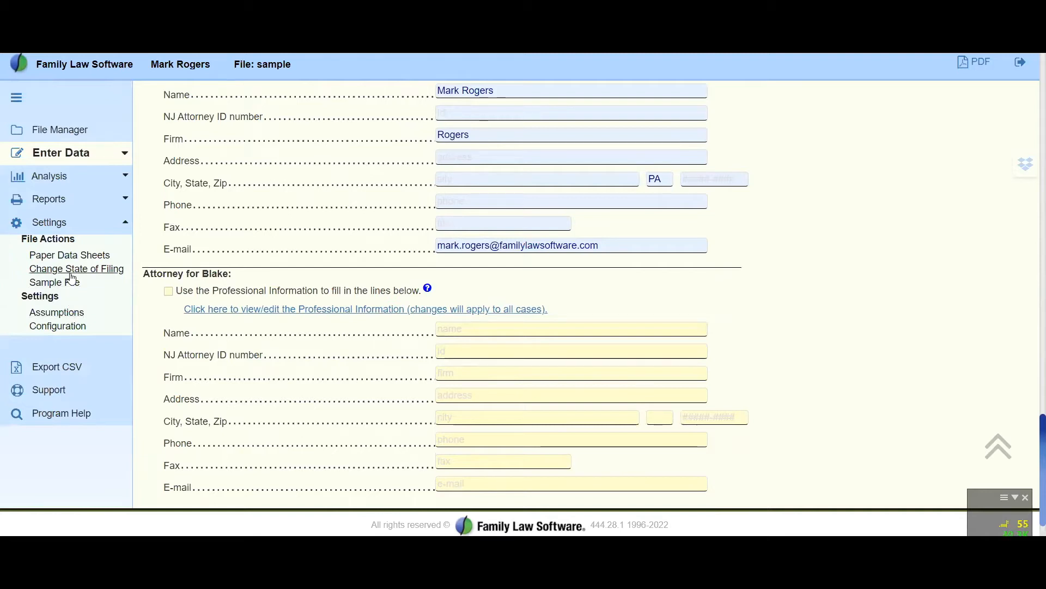
click(70, 231)
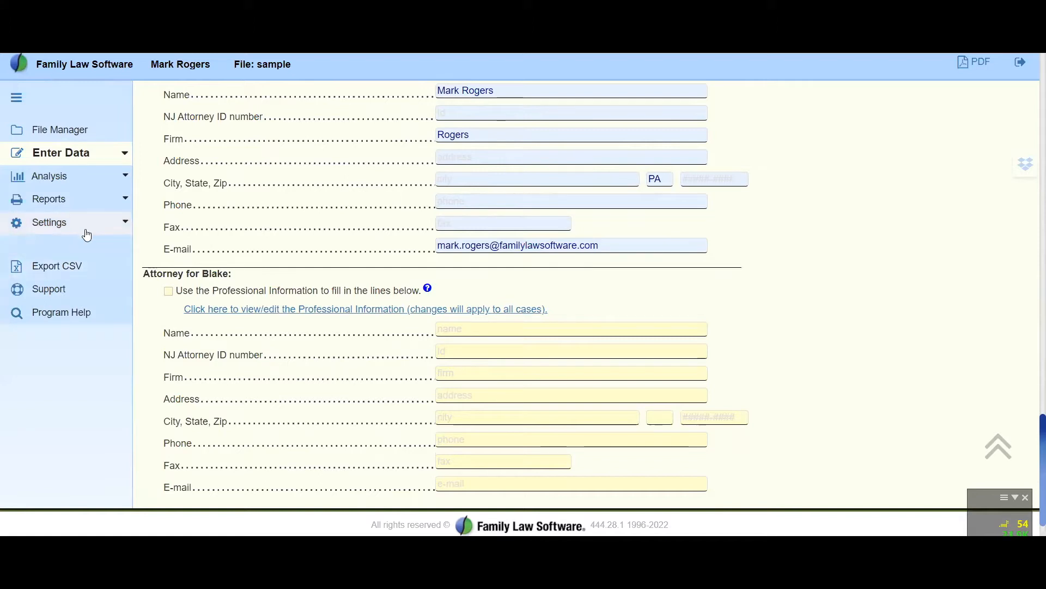
click(86, 229)
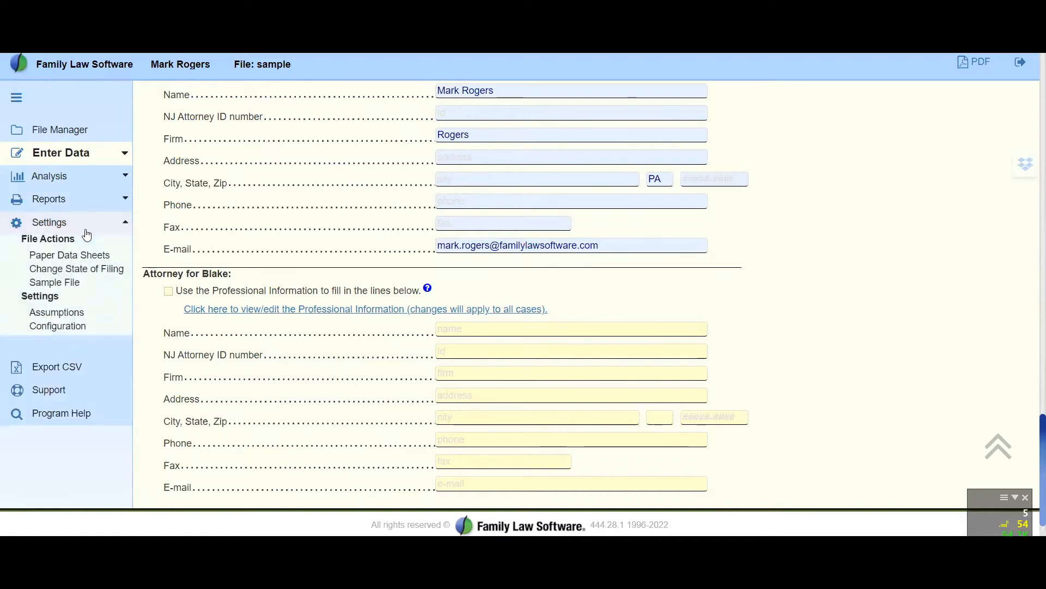
click(74, 325)
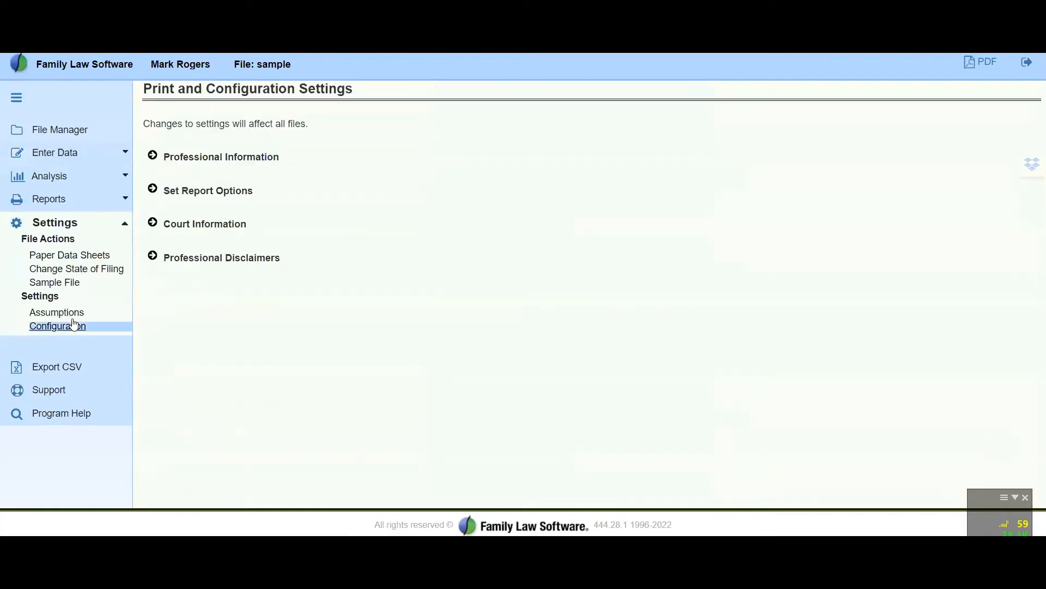
click(155, 158)
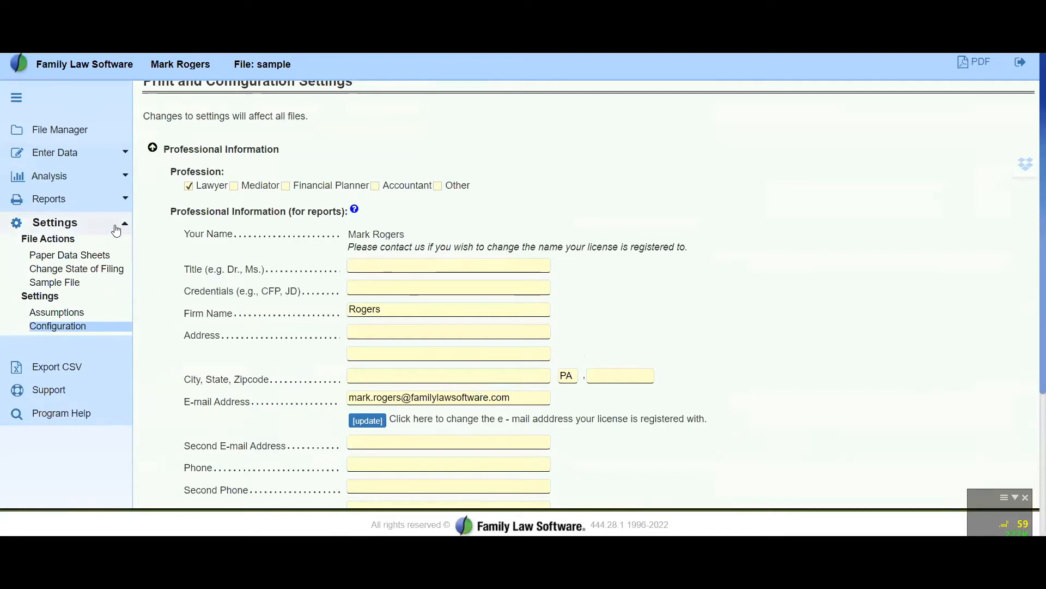
scroll(410, 291, down, 2)
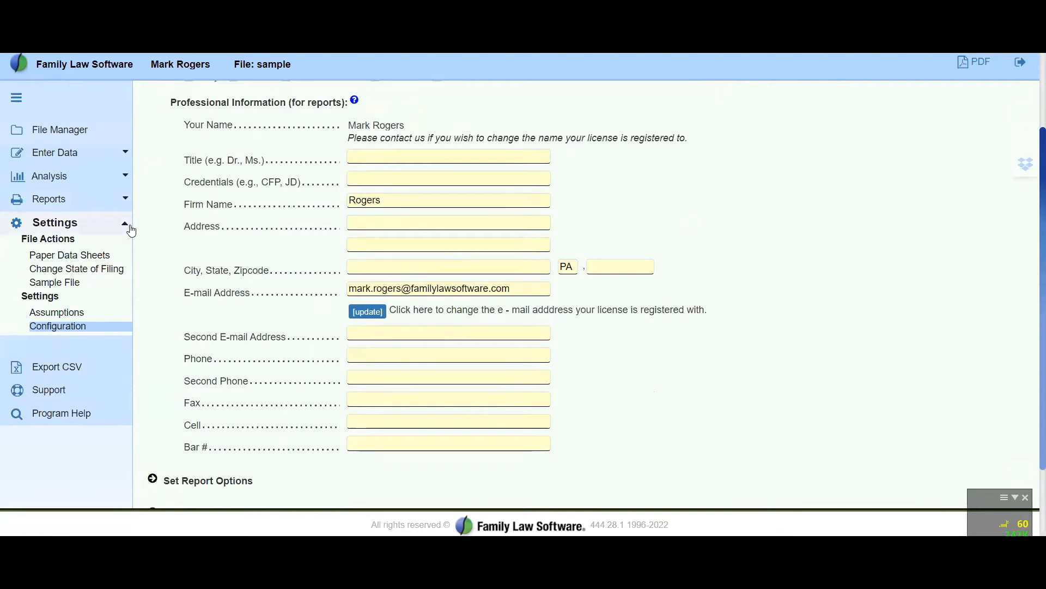
Return to the Parties & Children page and review the attorney sections for both parties
click(129, 150)
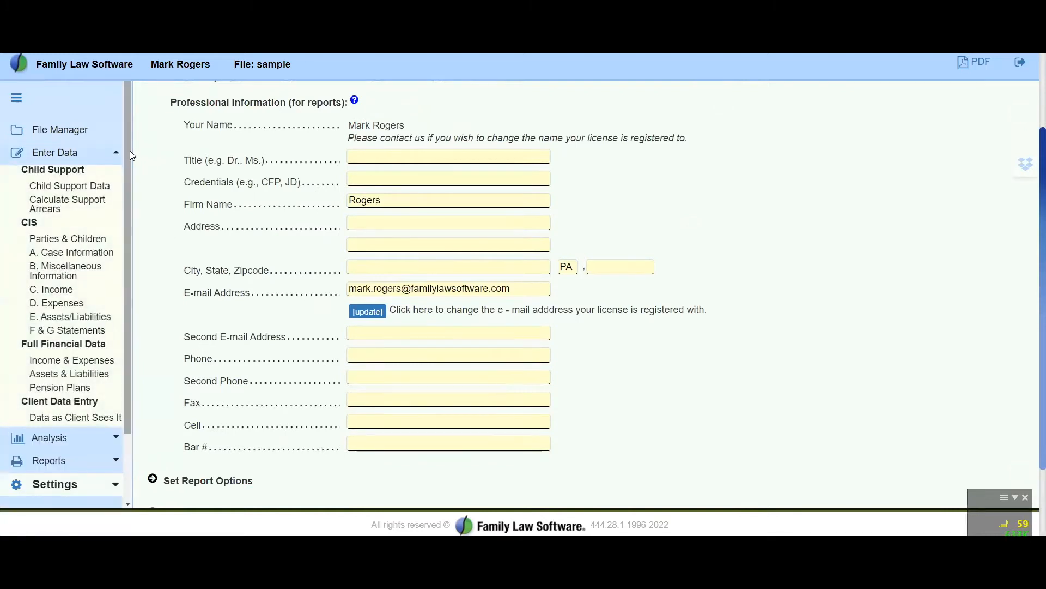
click(80, 238)
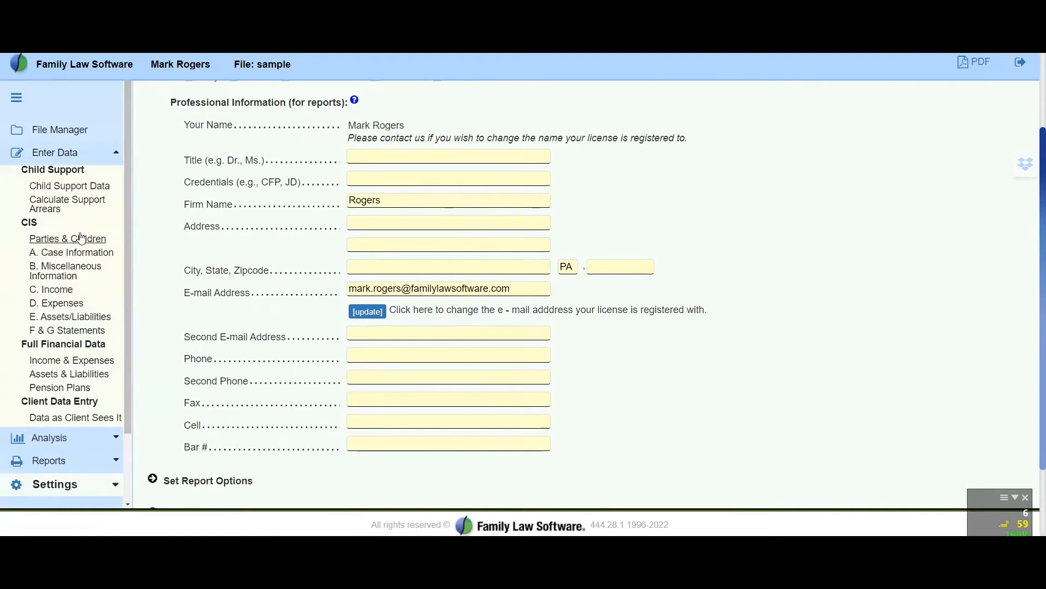
scroll(350, 319, down, 15)
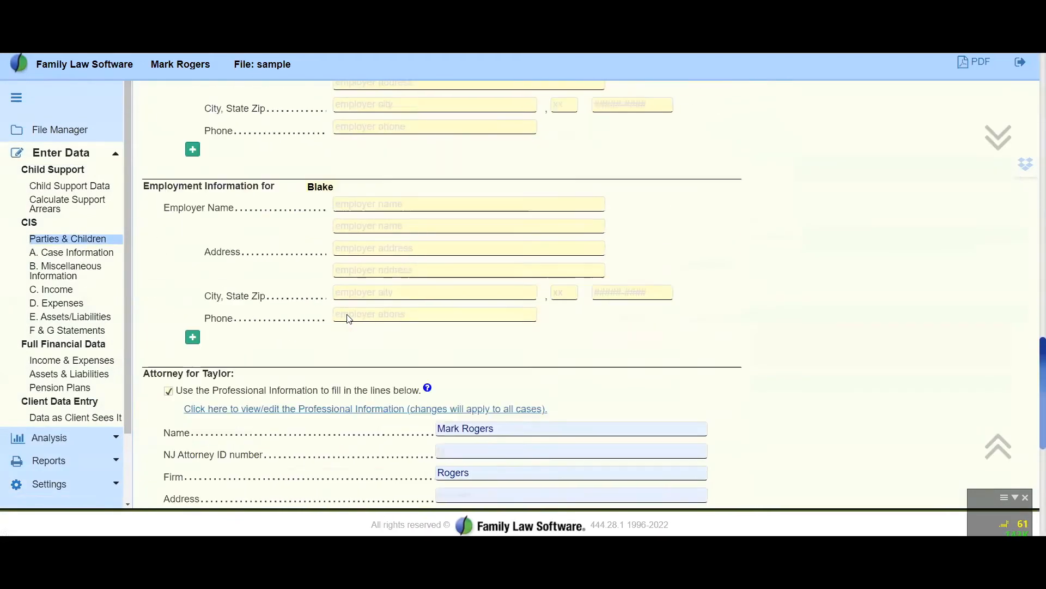
scroll(390, 276, up, 2)
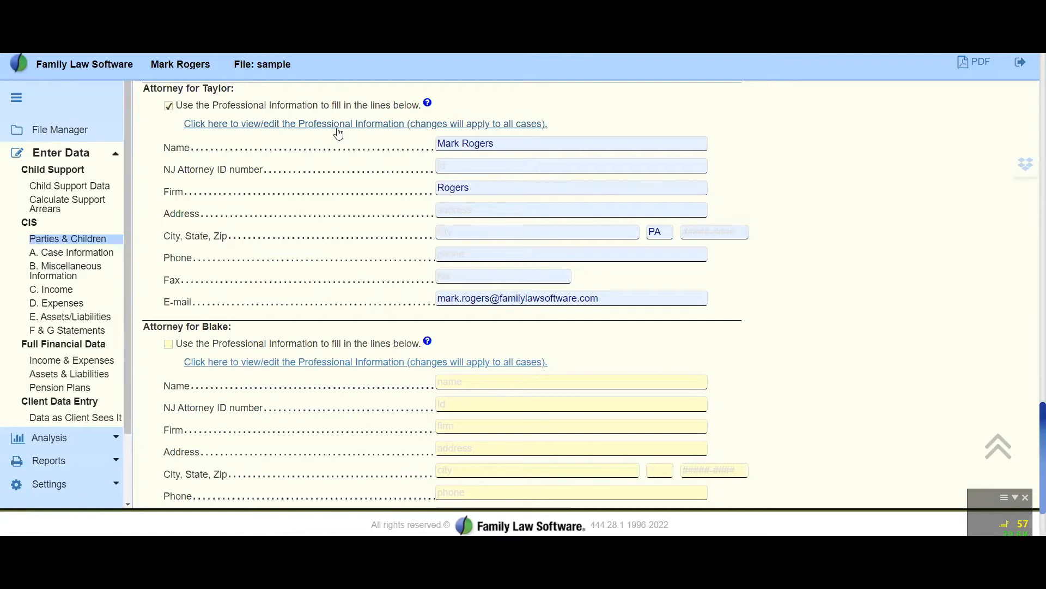
Open A. Case Information and review its print options, case caption and Part A fields
click(108, 252)
scroll(954, 394, down, 2)
scroll(954, 394, up, 2)
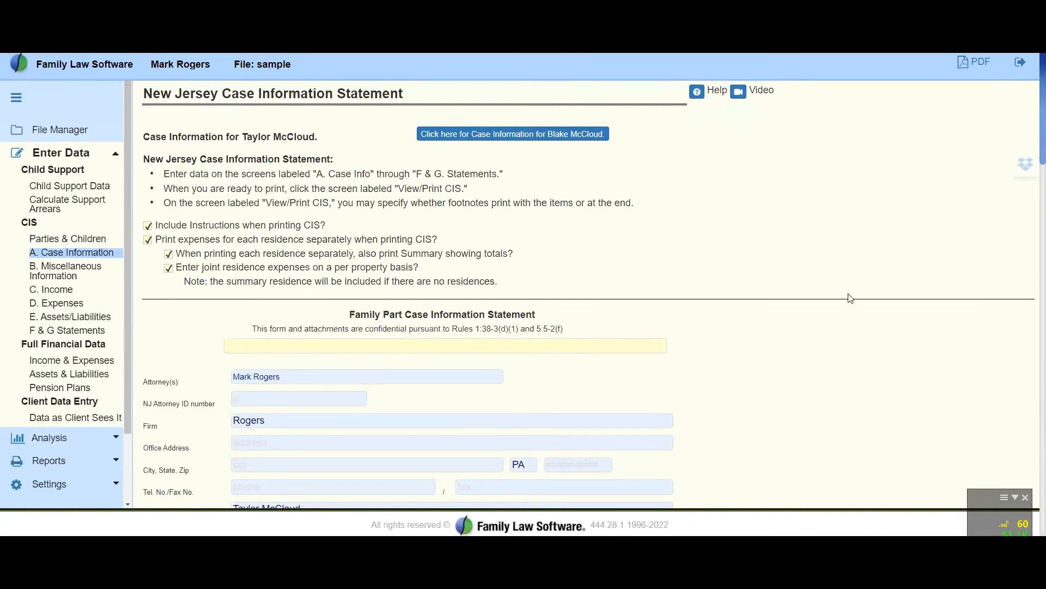
scroll(907, 310, down, 5)
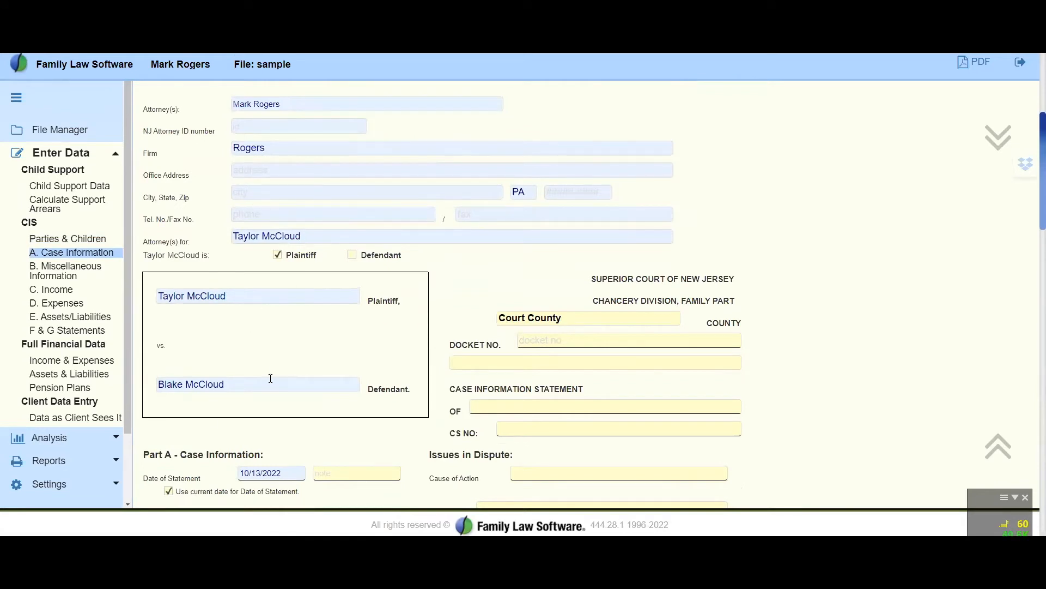
scroll(269, 367, down, 3)
scroll(620, 208, down, 3)
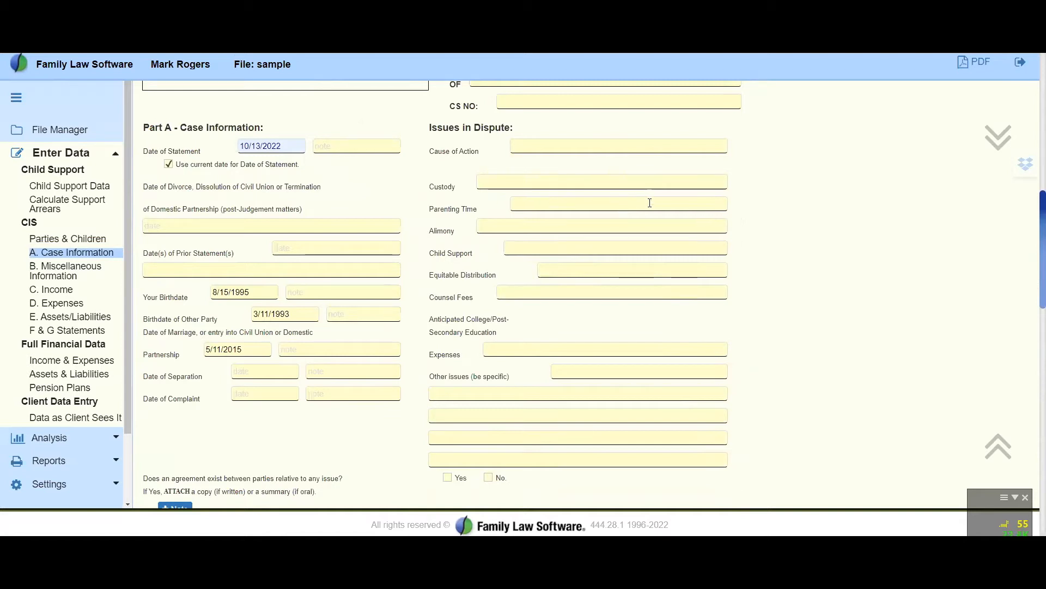
Mark Custody and Child Support with "X" under Issues in Dispute
click(481, 182)
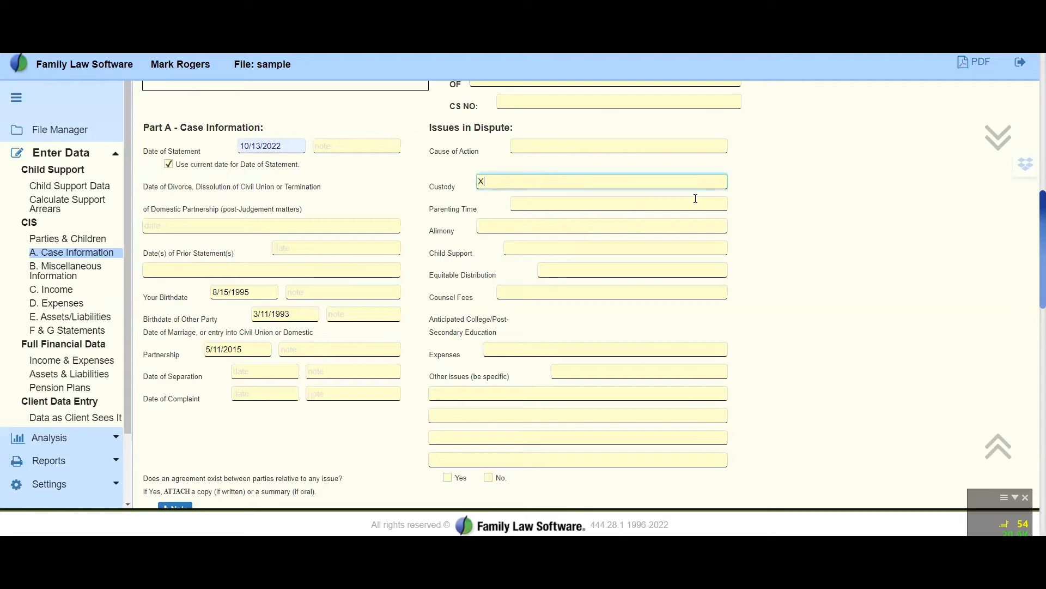
click(537, 243)
text(X)
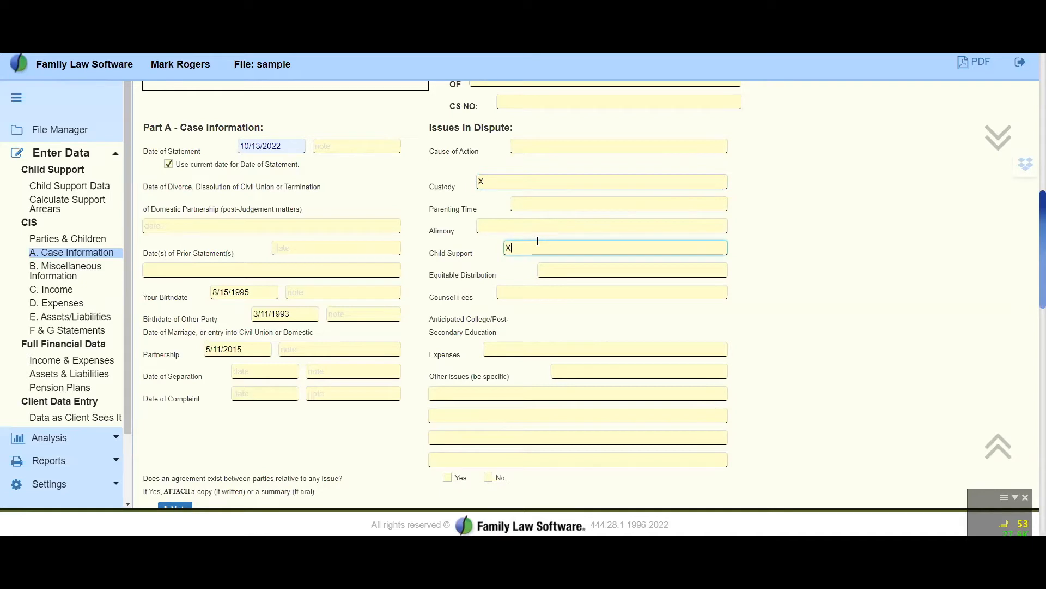
Enter "Yep Counsel Fee" for Counsel Fees under Issues in Dispute, leaving the other issues lines blank
click(533, 289)
text(Yep Coursse)
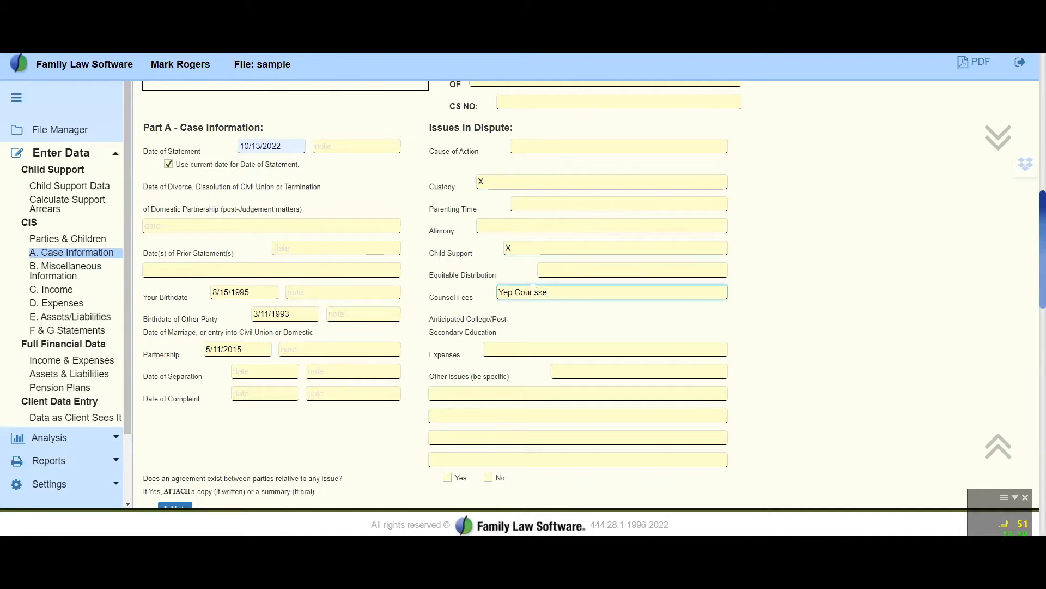
text(l Fee)
click(543, 392)
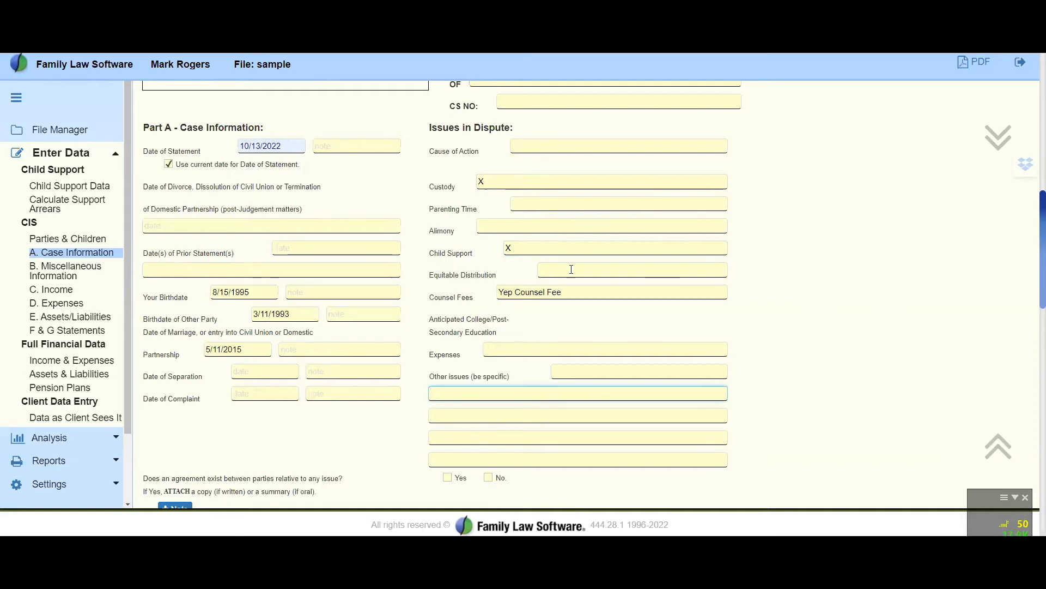
Review the parties' names and addresses and the children's entries on Case Information, and open B. Miscellaneous Information
scroll(569, 289, down, 6)
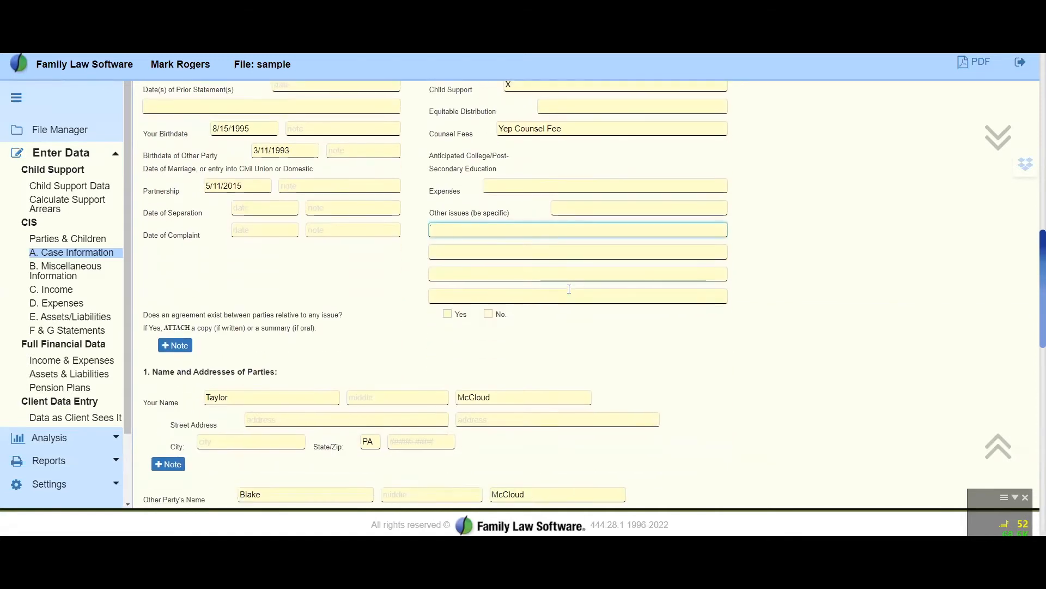
scroll(569, 292, down, 2)
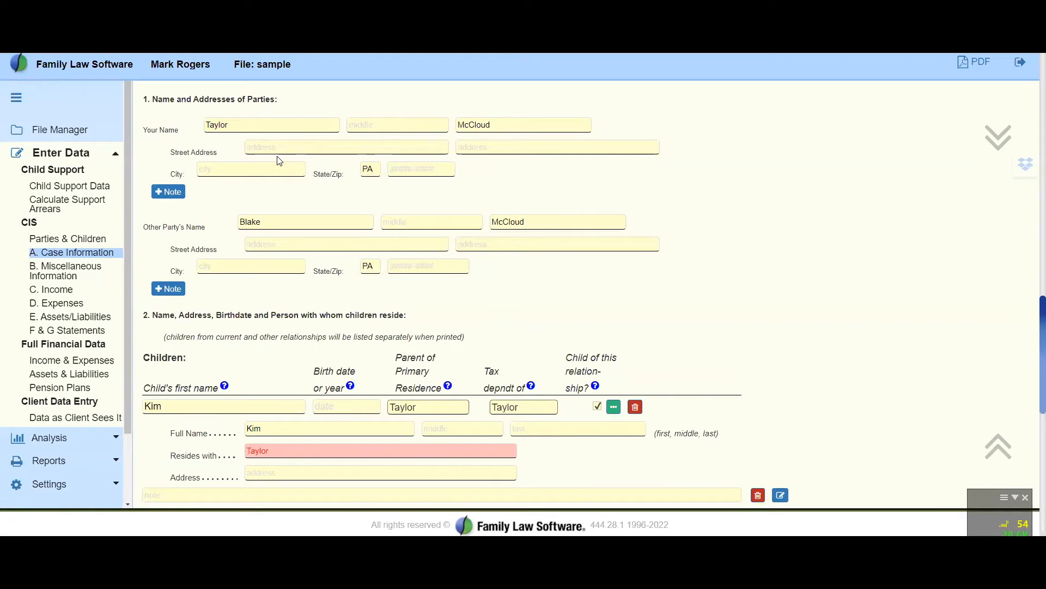
scroll(279, 161, down, 1)
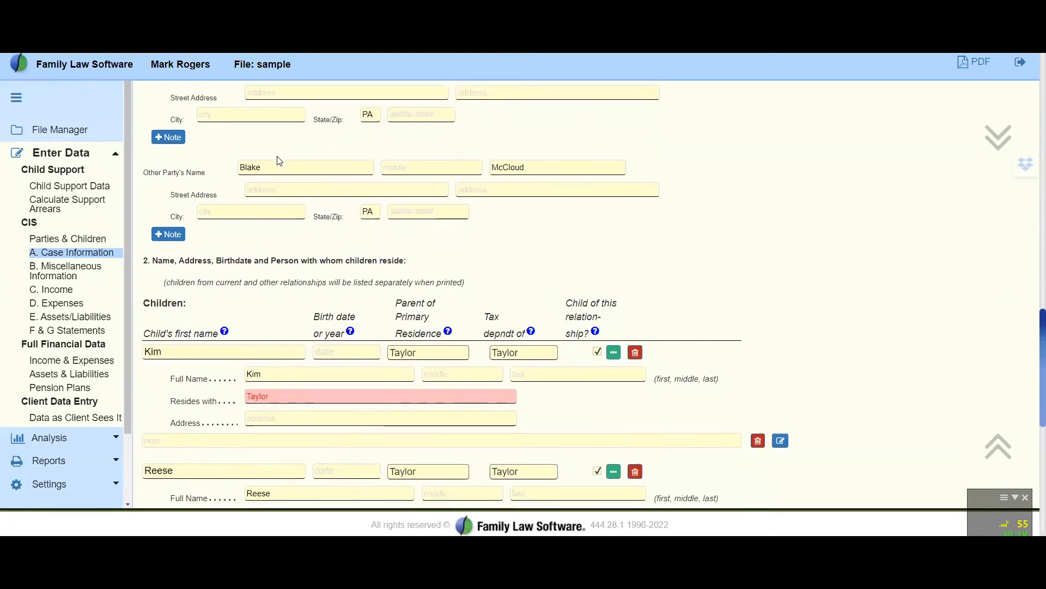
scroll(279, 160, down, 4)
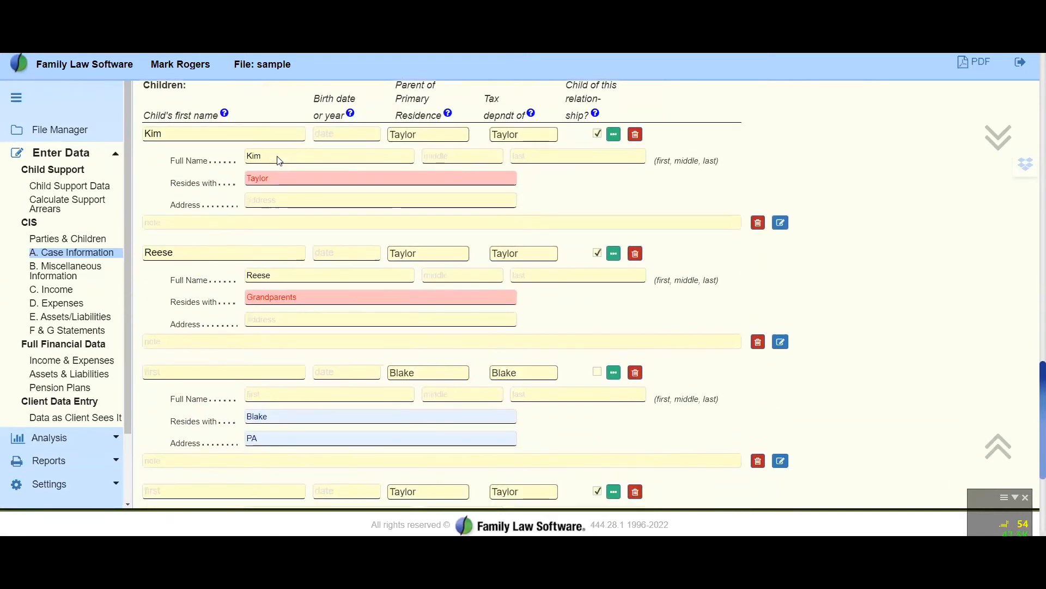
scroll(221, 303, down, 5)
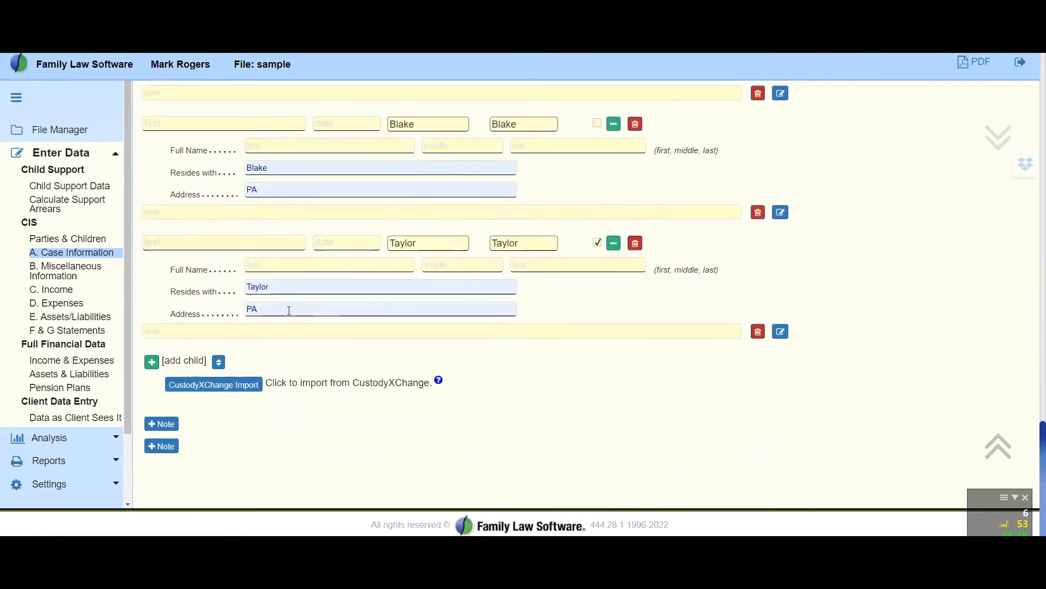
click(75, 267)
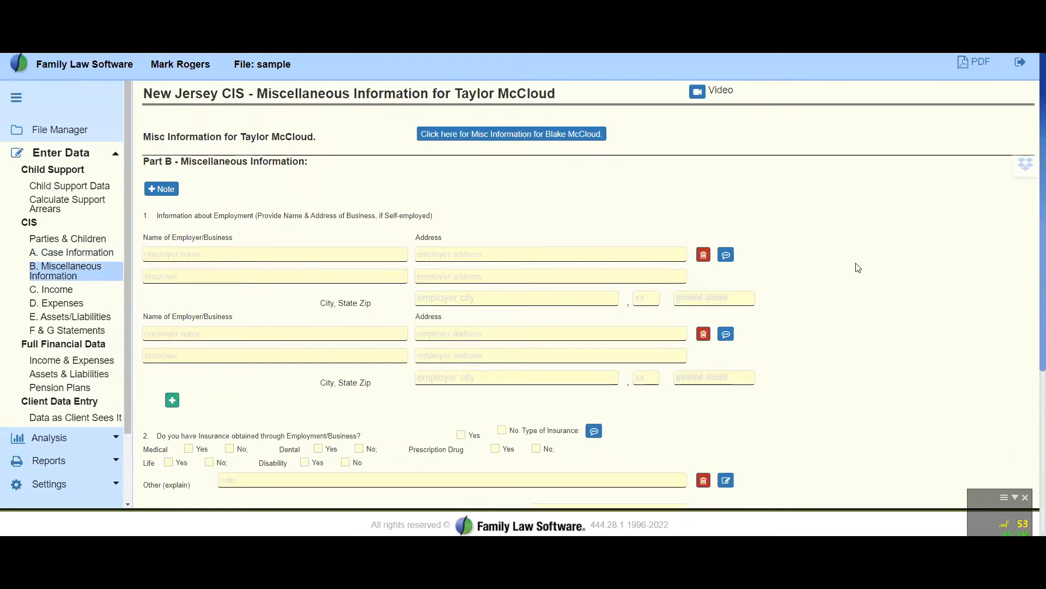
Review the Part B employment and insurance fields, and view the note editor above the employment section, leaving the note blank
scroll(860, 311, down, 4)
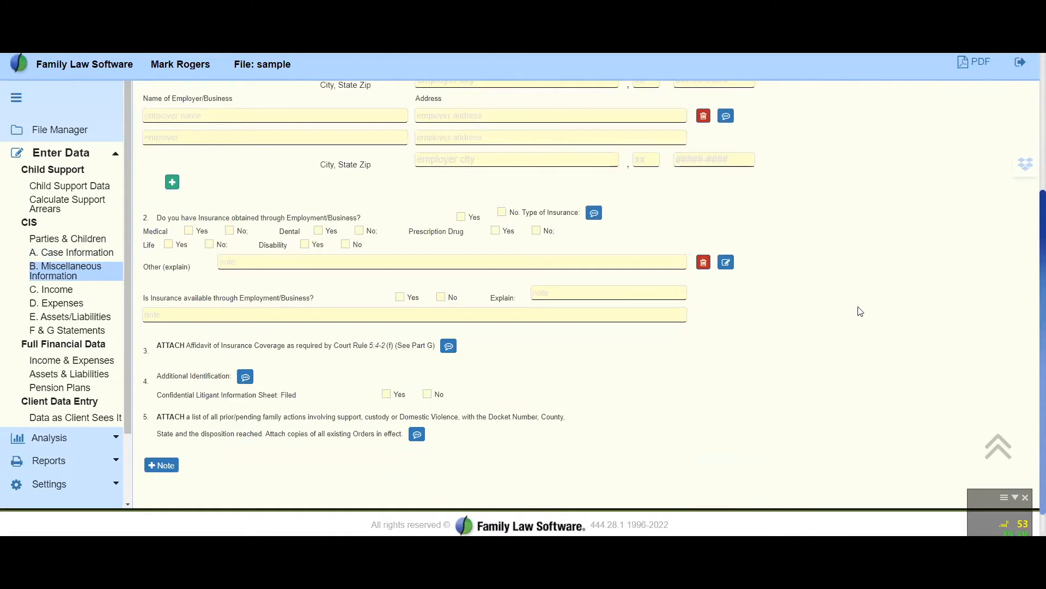
scroll(860, 310, up, 4)
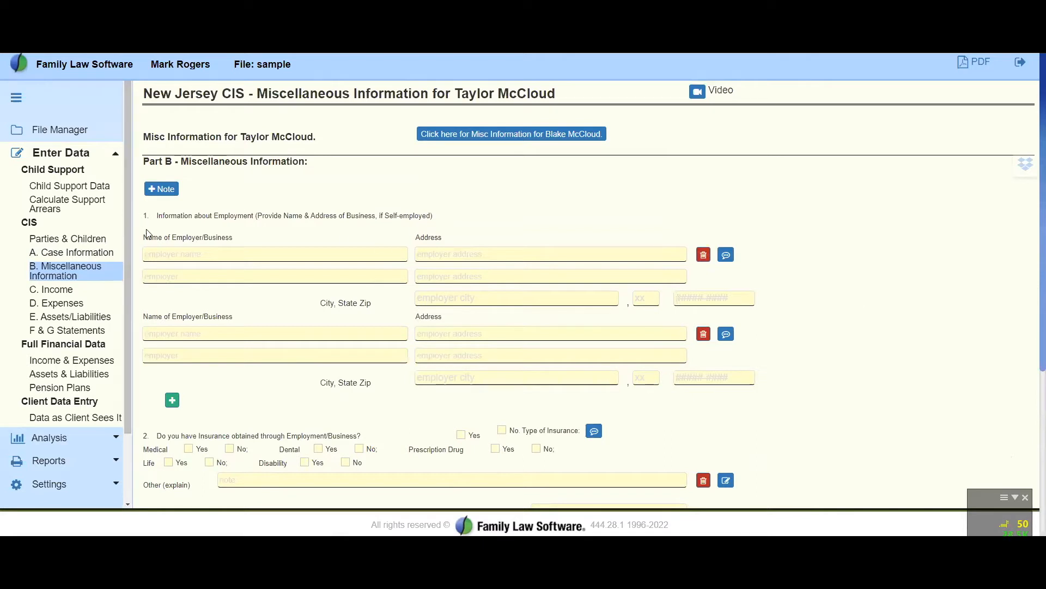
click(158, 190)
click(167, 144)
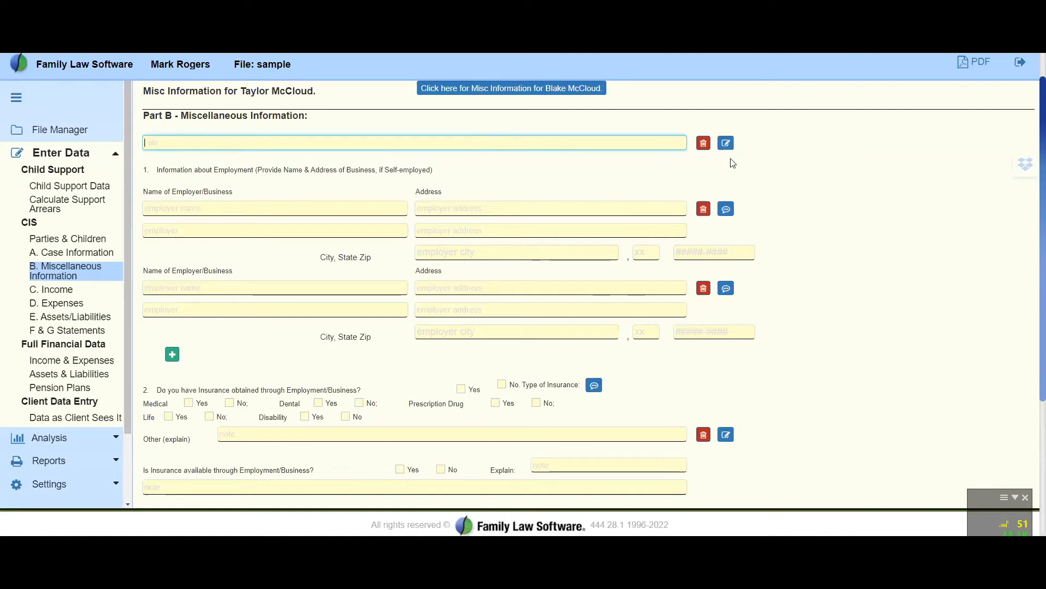
click(730, 145)
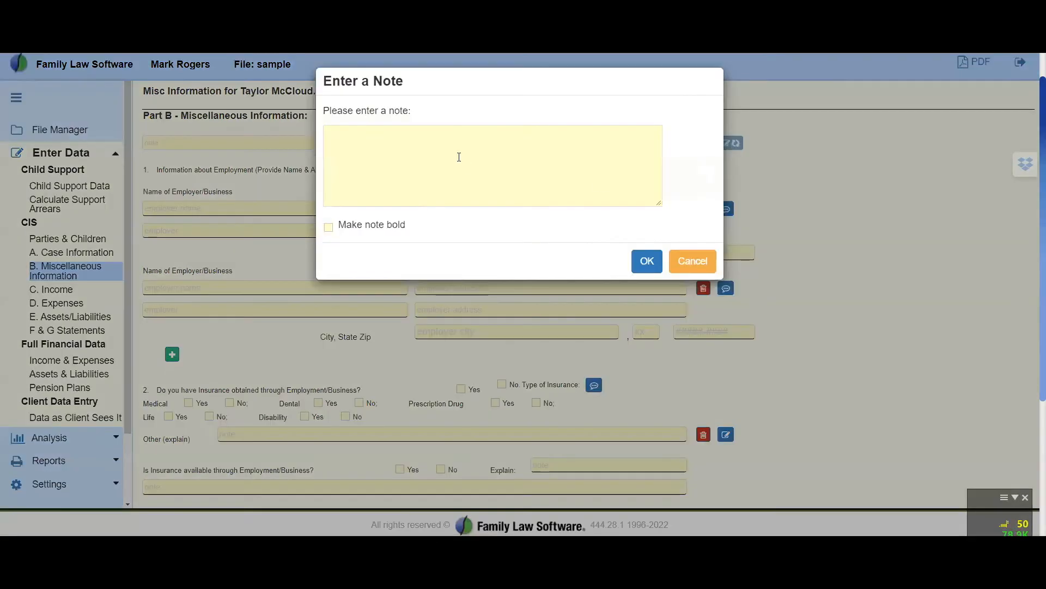
click(438, 155)
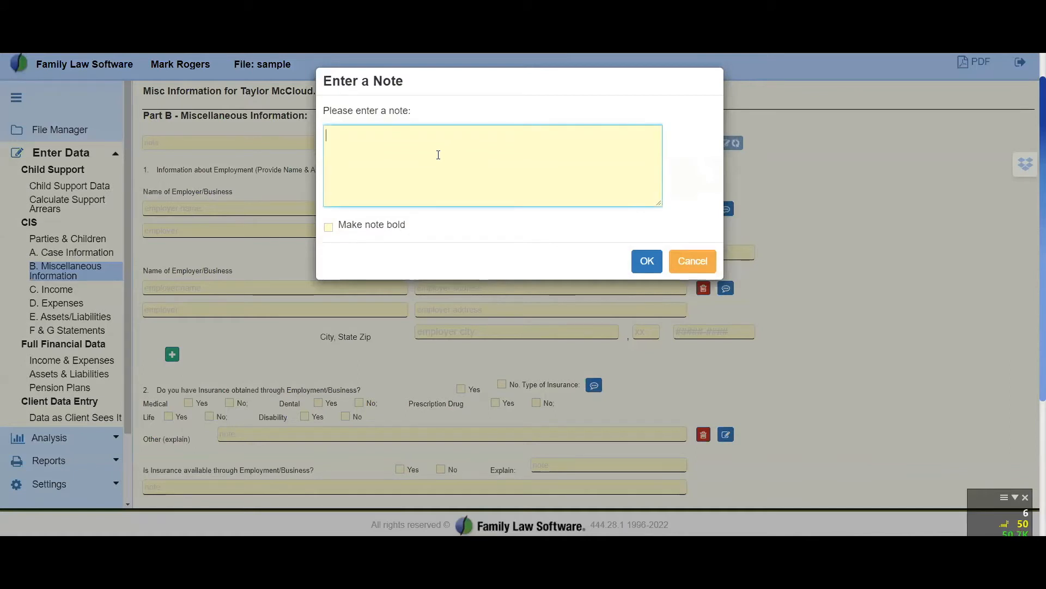
scroll(437, 155, down, 3)
scroll(437, 155, up, 3)
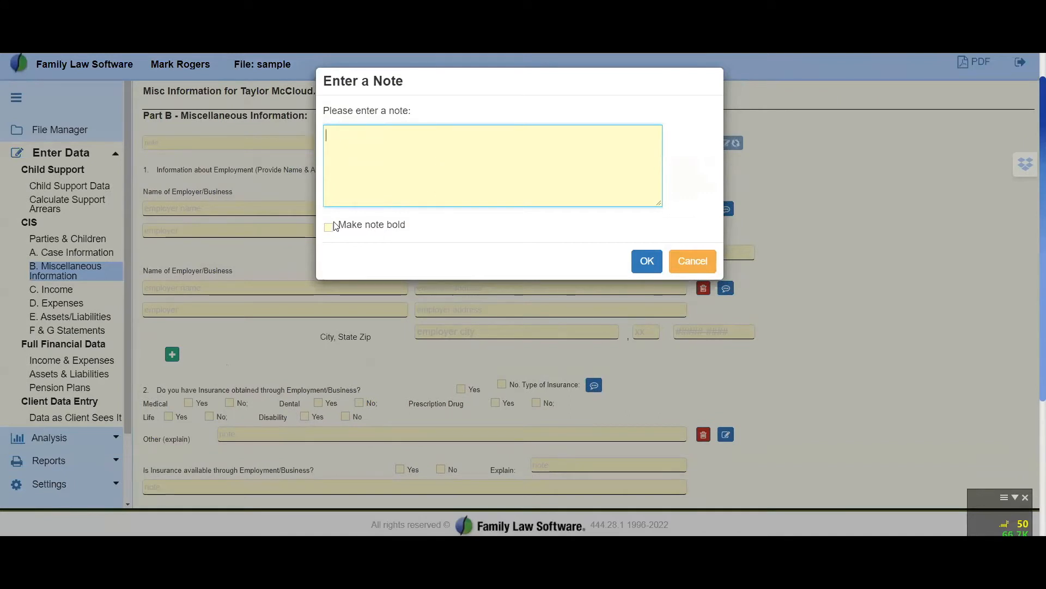
click(649, 263)
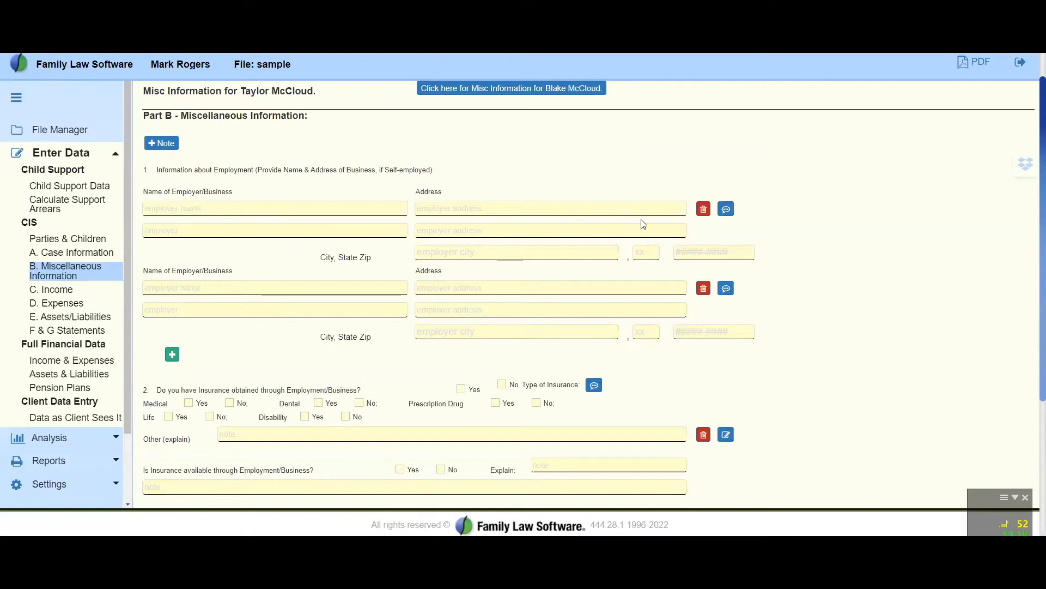
View the footnote options for the first employer entry without saving a footnote, and review the remaining Part B questions
click(728, 209)
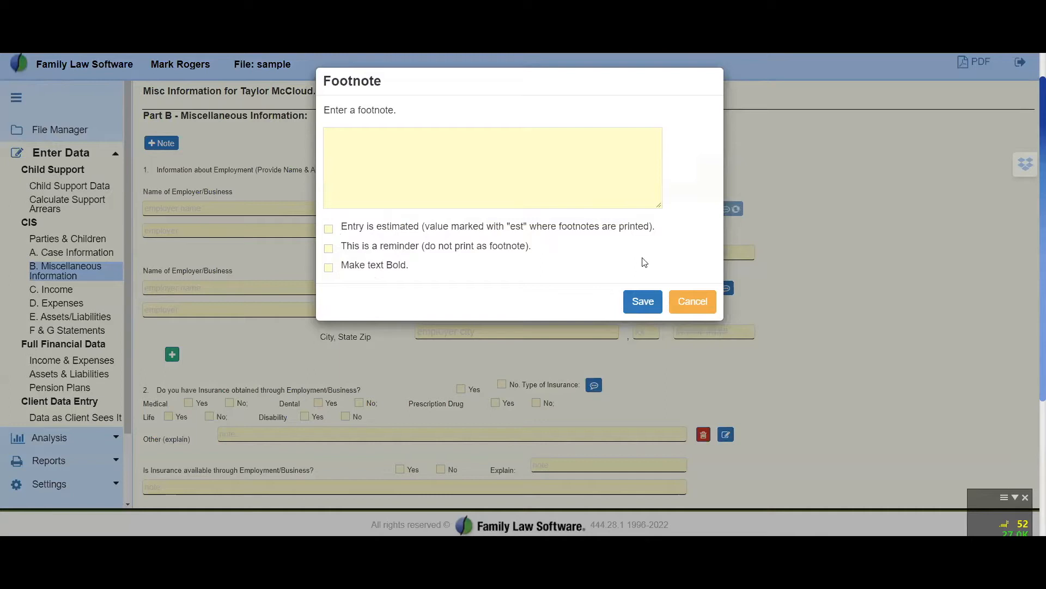
click(691, 308)
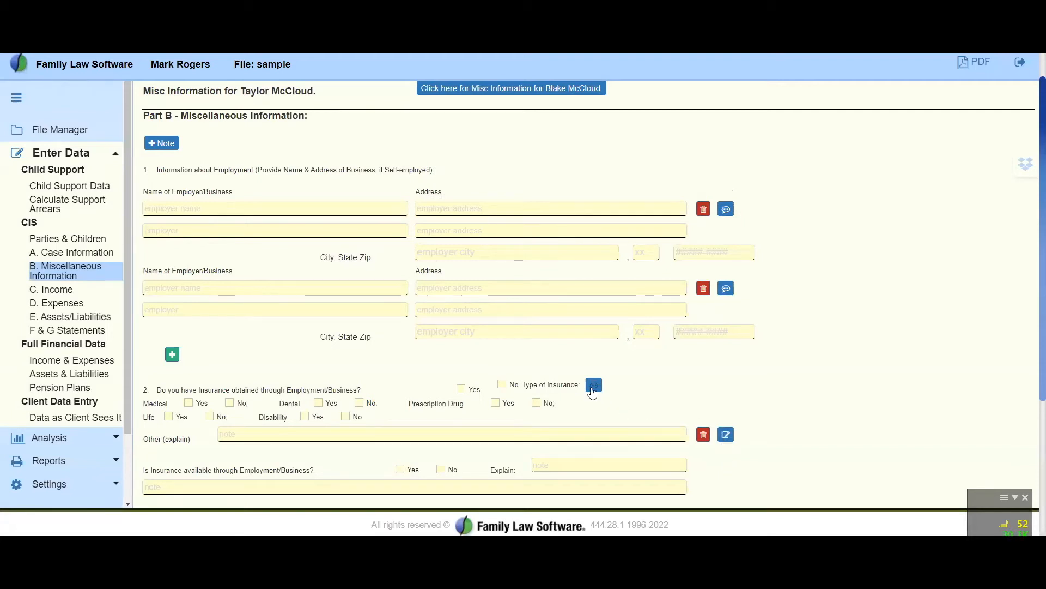
scroll(462, 222, down, 1)
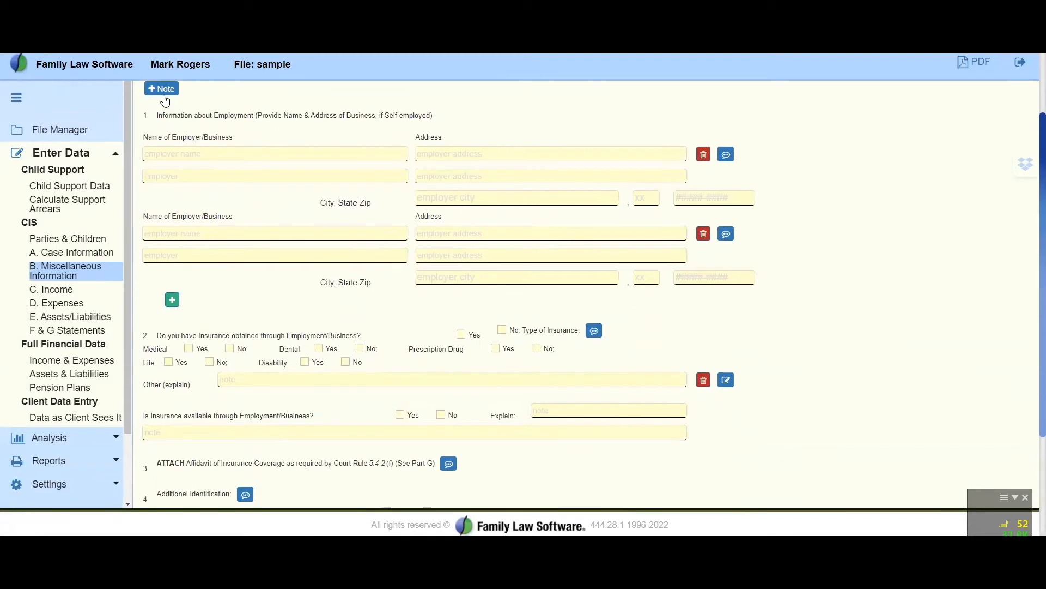
scroll(191, 328, down, 3)
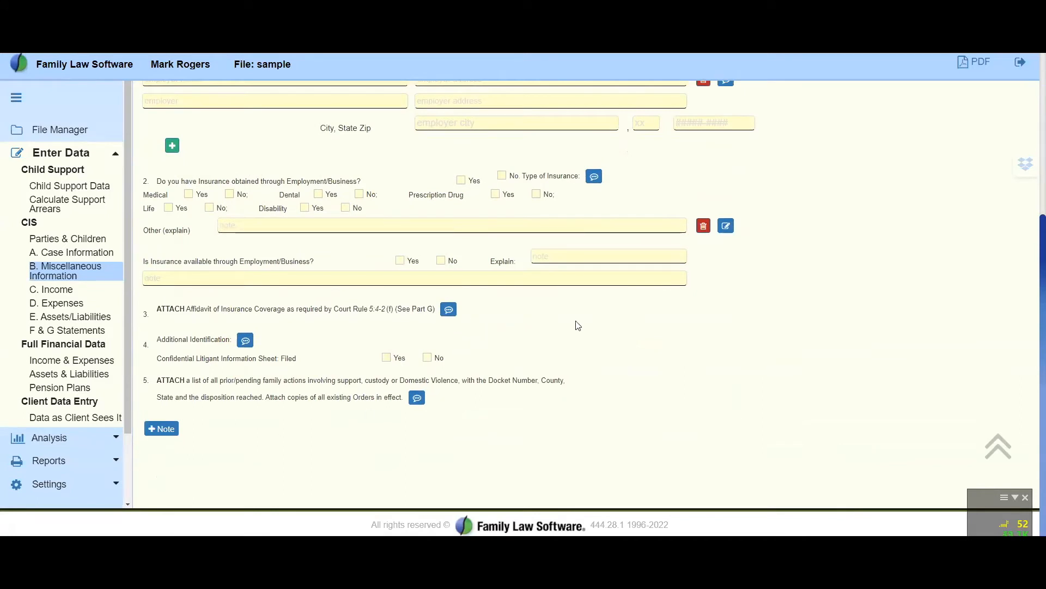
scroll(692, 386, up, 2)
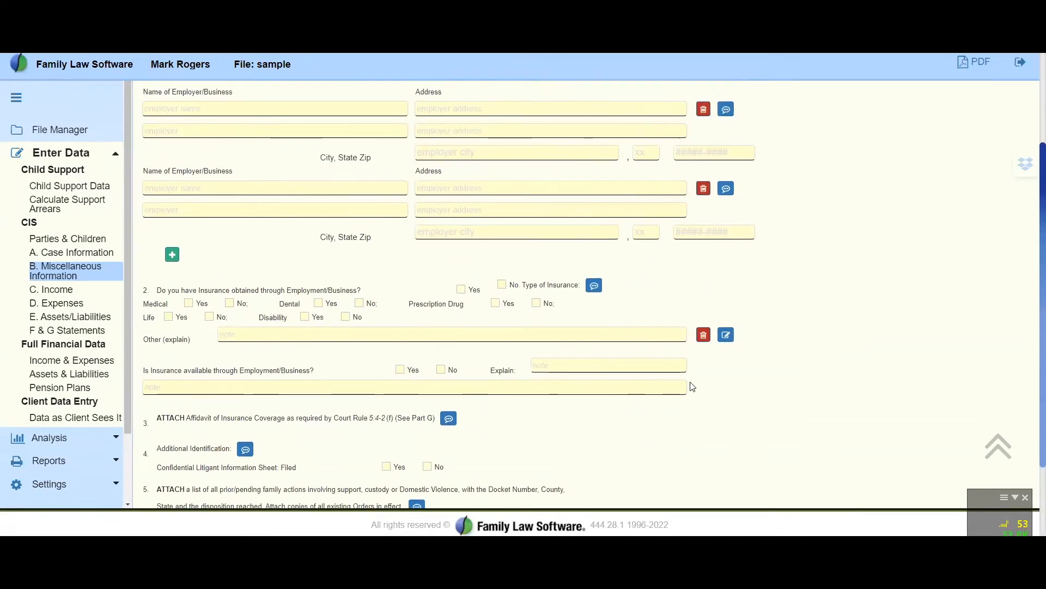
scroll(908, 415, up, 3)
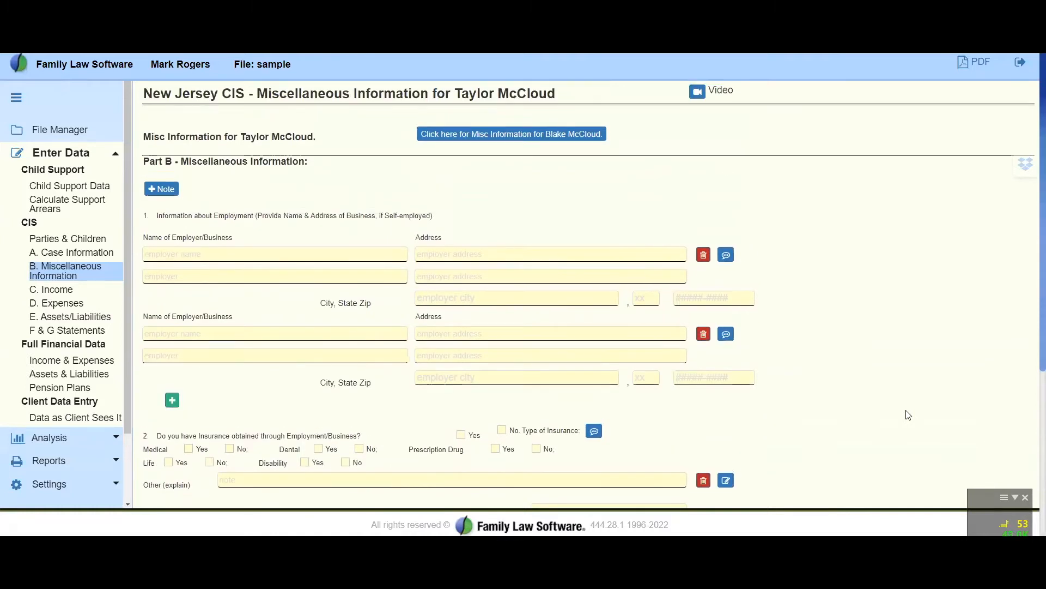
scroll(907, 415, down, 2)
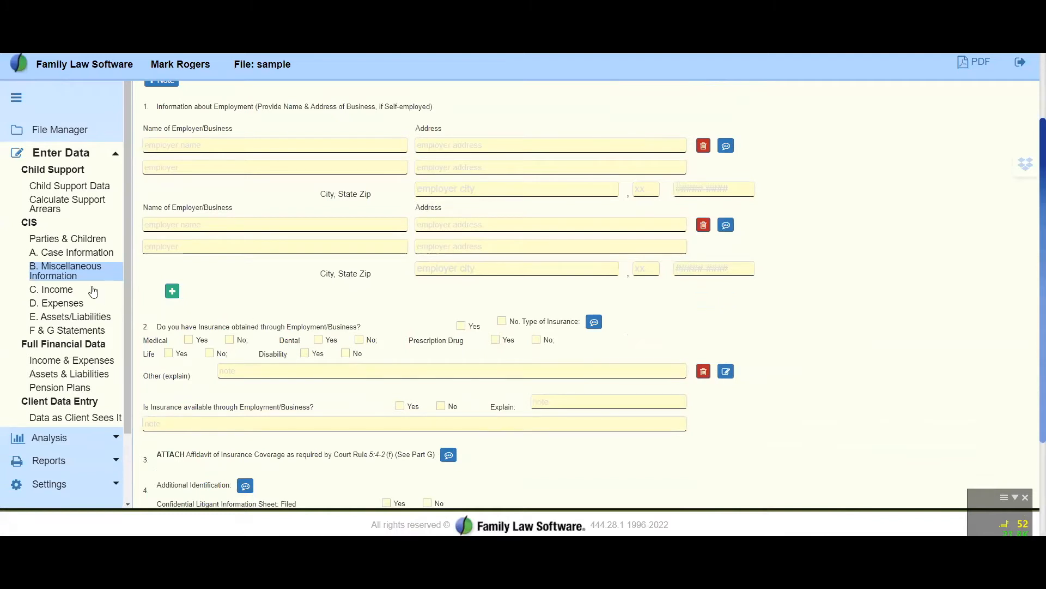
Under C. Income, expand Last Year's Income, for Both and change the unearned income label to "Unearned income (last year)"
click(60, 292)
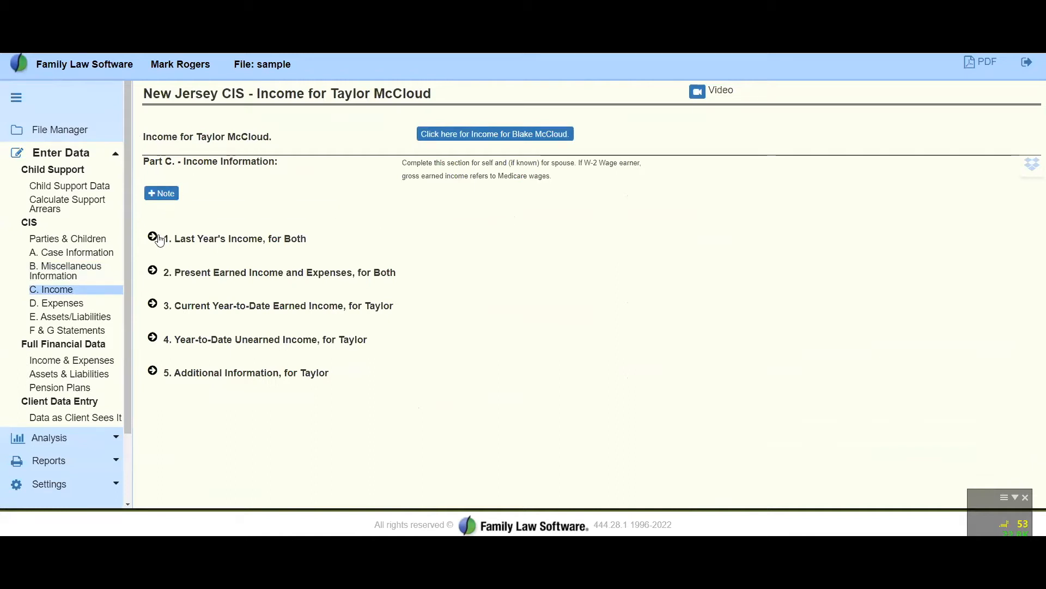
click(156, 238)
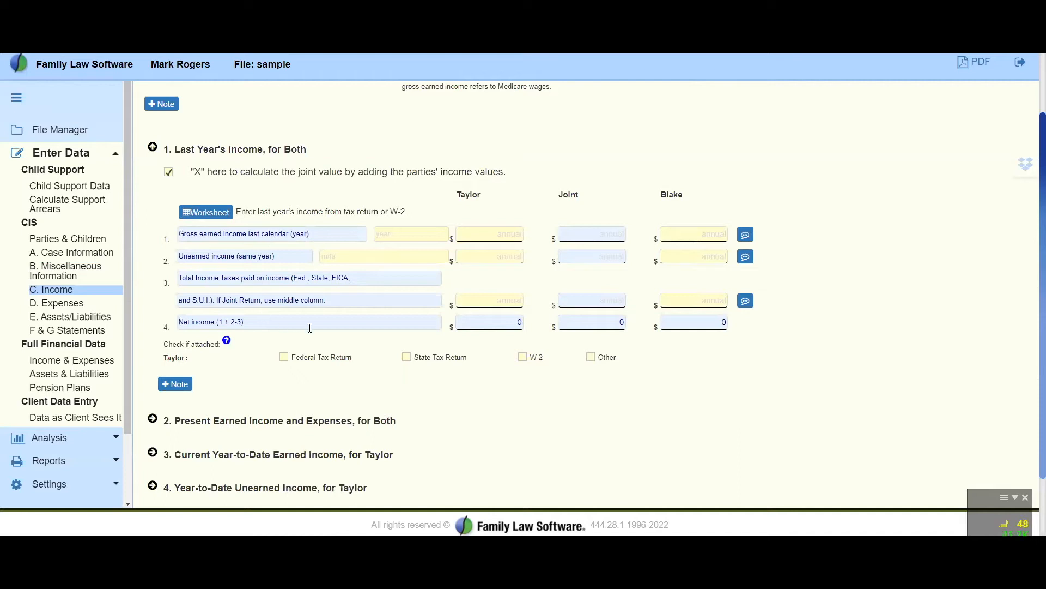
click(236, 254)
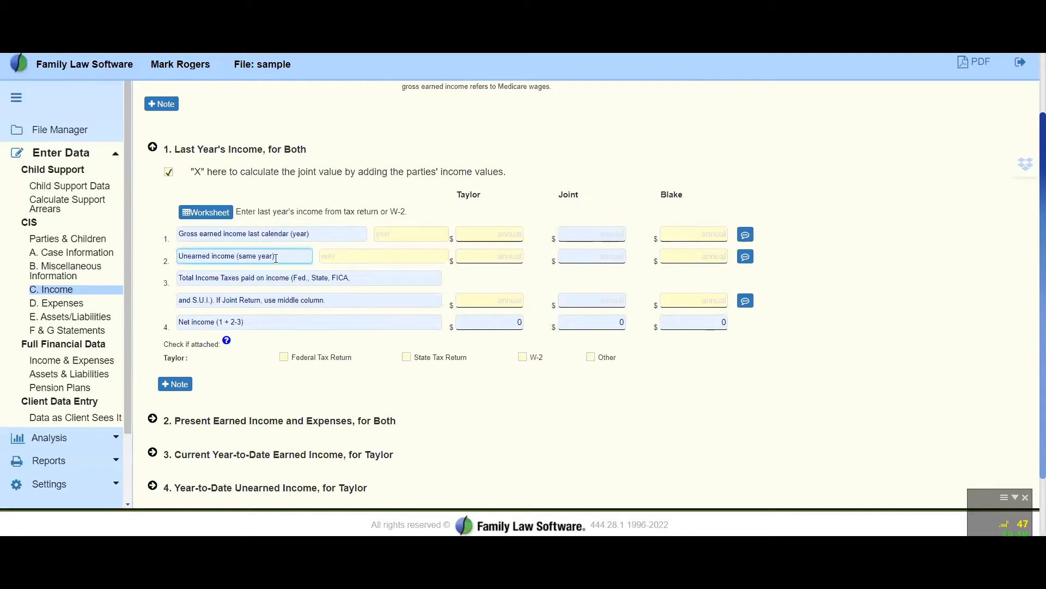
key(BackSpace)
key(BackSpace)
key(BackSpace)
key(BackSpace)
key(BackSpace)
key(BackSpace)
key(BackSpace)
text(las)
key(Tab)
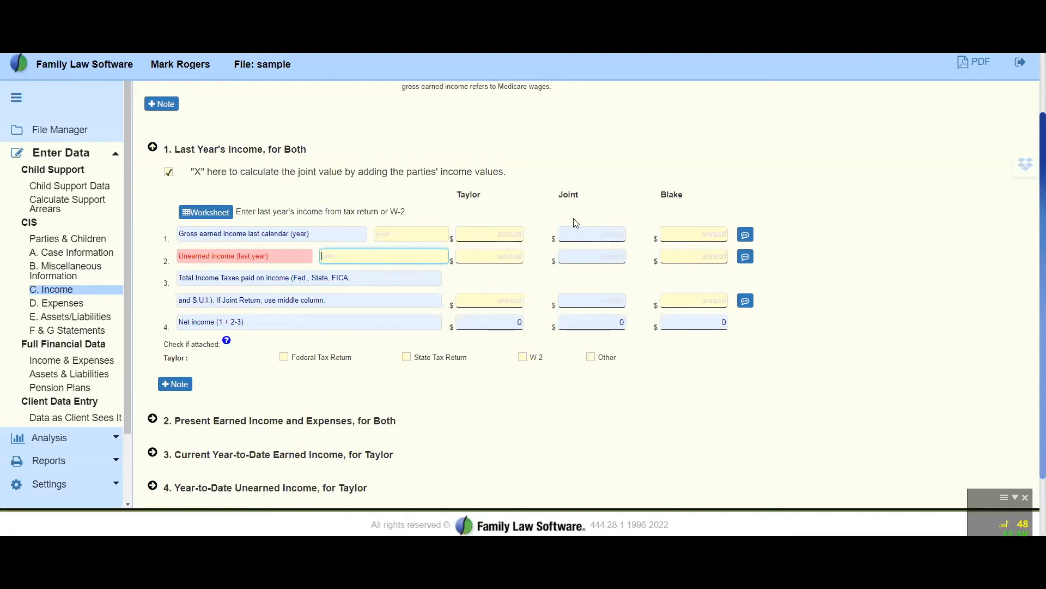
Turn off the joint value calculation for last year's income, and open its worksheet to review the earned income, unearned income and tax lines
click(170, 173)
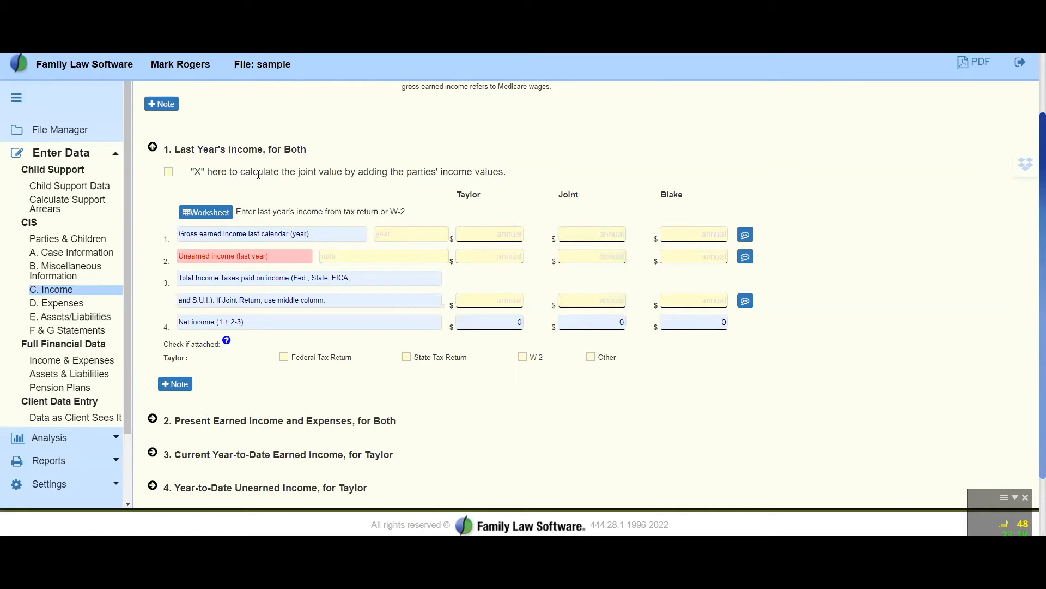
click(200, 214)
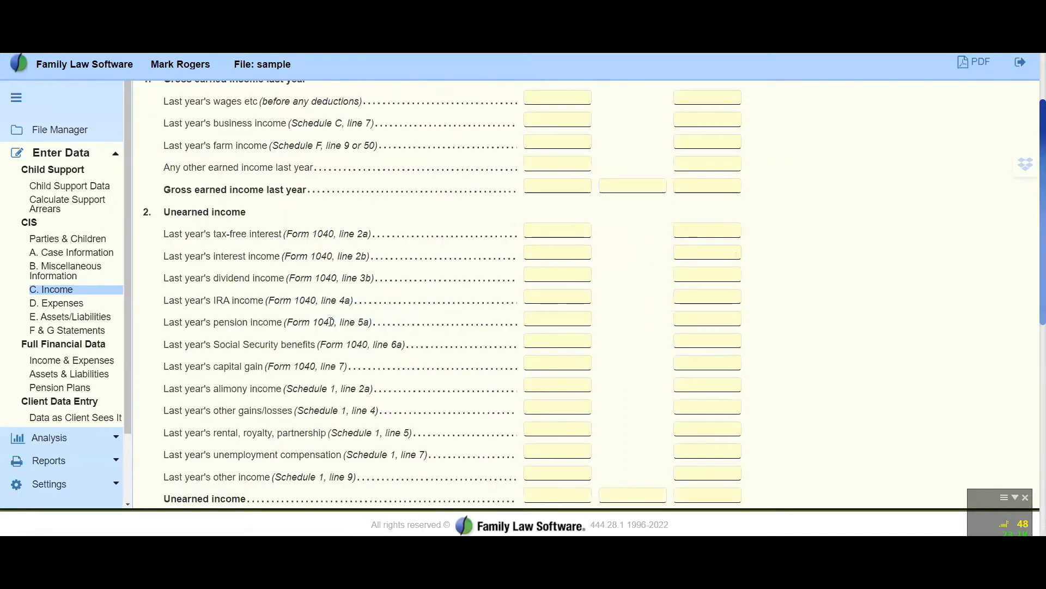
scroll(331, 324, up, 2)
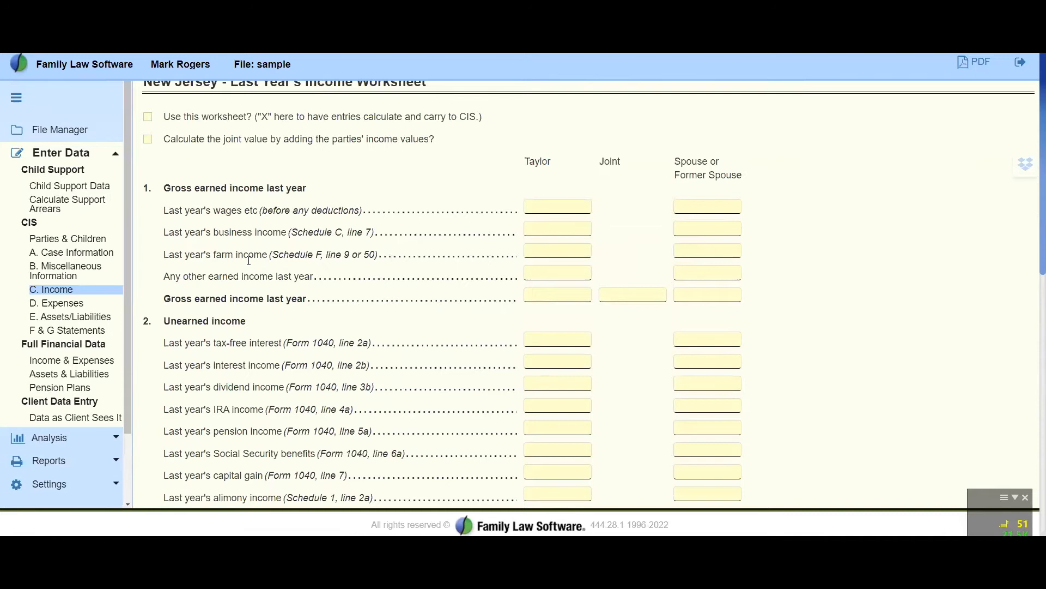
scroll(248, 260, down, 2)
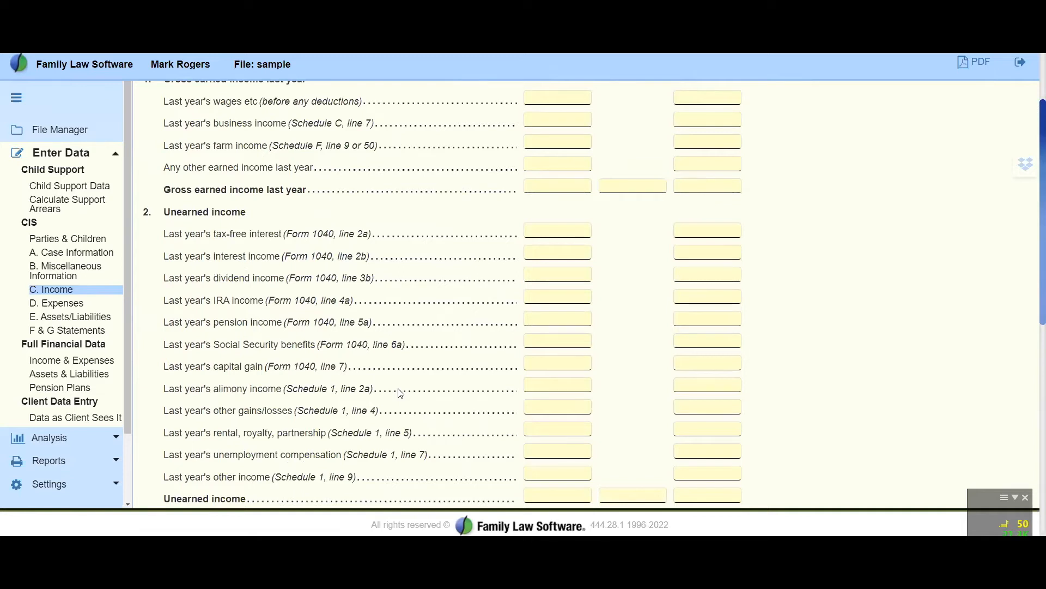
scroll(400, 393, down, 2)
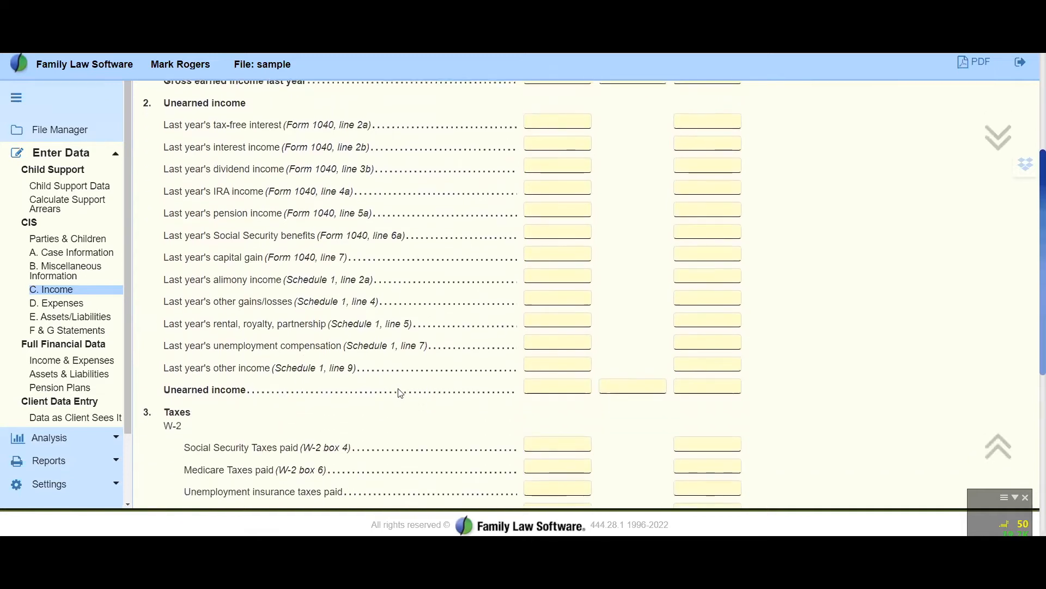
scroll(400, 393, down, 5)
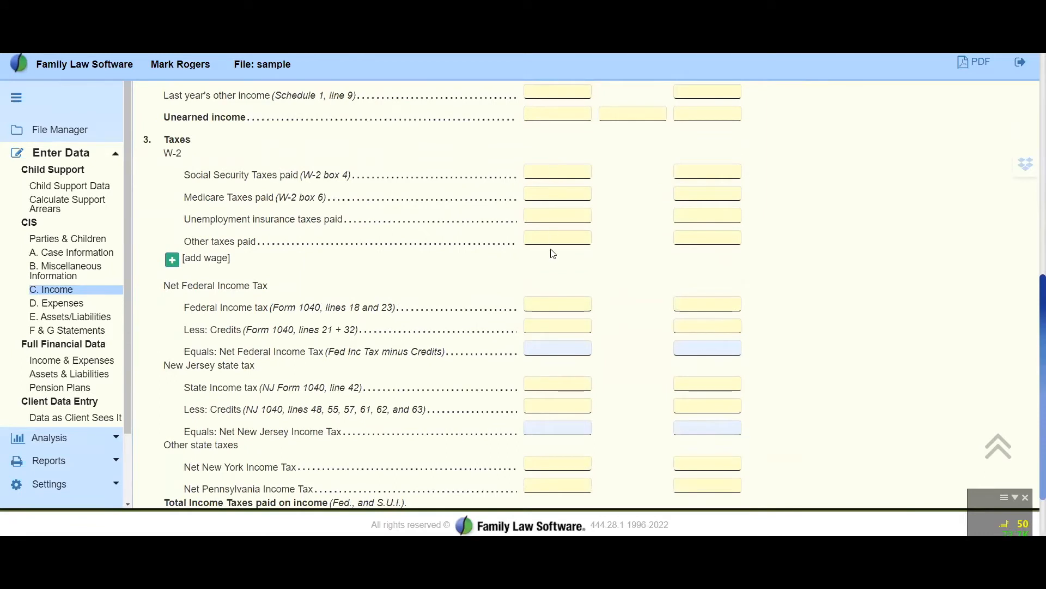
Add a second W-2 wage entry under Taxes in the Last Year's Income Worksheet, and return to C. Income
click(172, 260)
scroll(178, 269, up, 3)
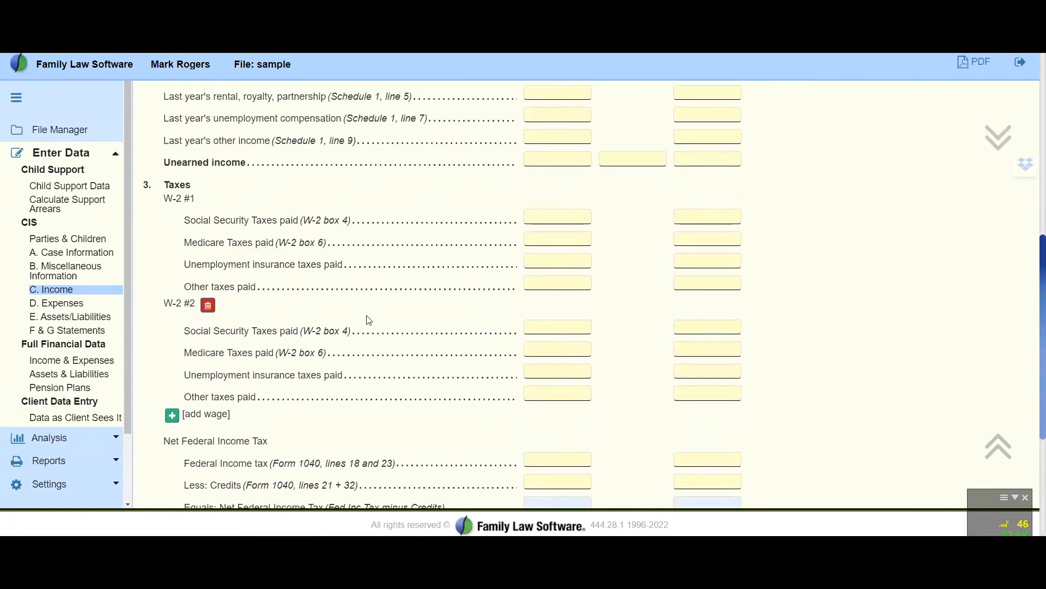
scroll(369, 317, down, 3)
scroll(365, 319, up, 15)
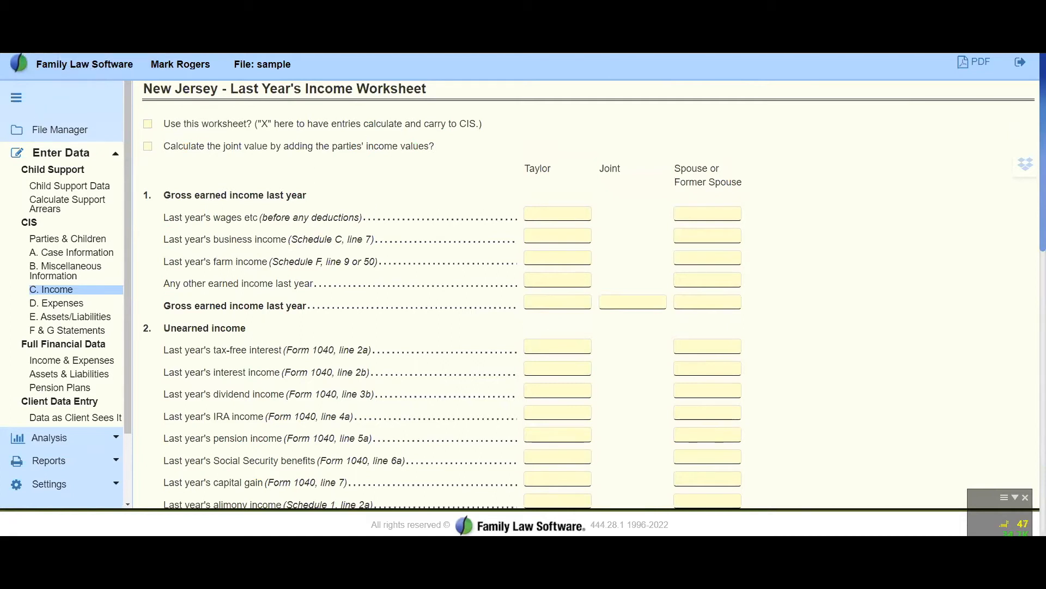
key(alt+Left)
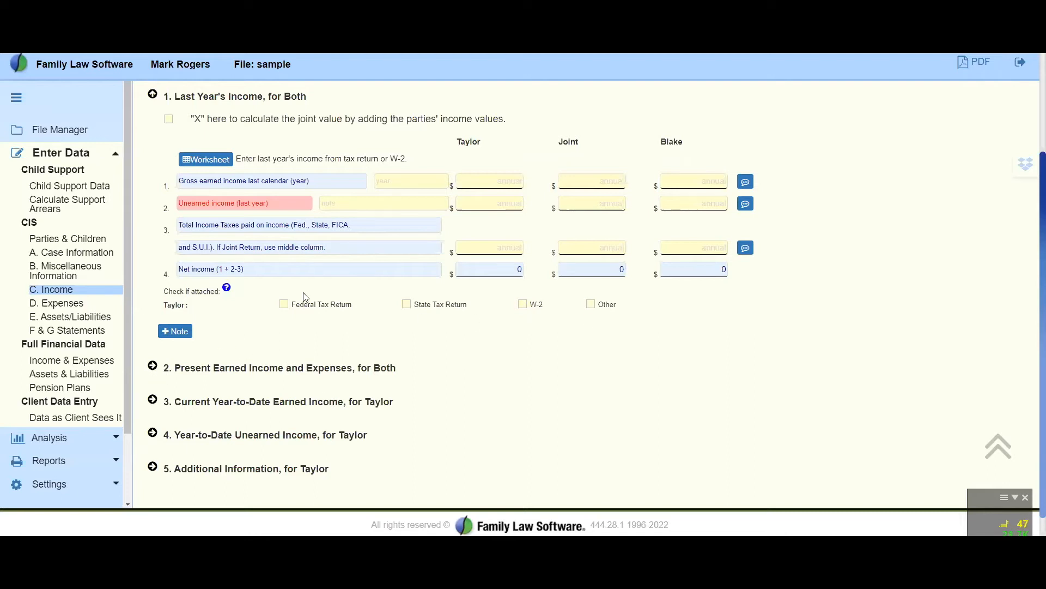
Expand Present Earned Income and Expenses, for Both and review the pay period choices, pay stub fields, weekly averages and deductions
click(152, 367)
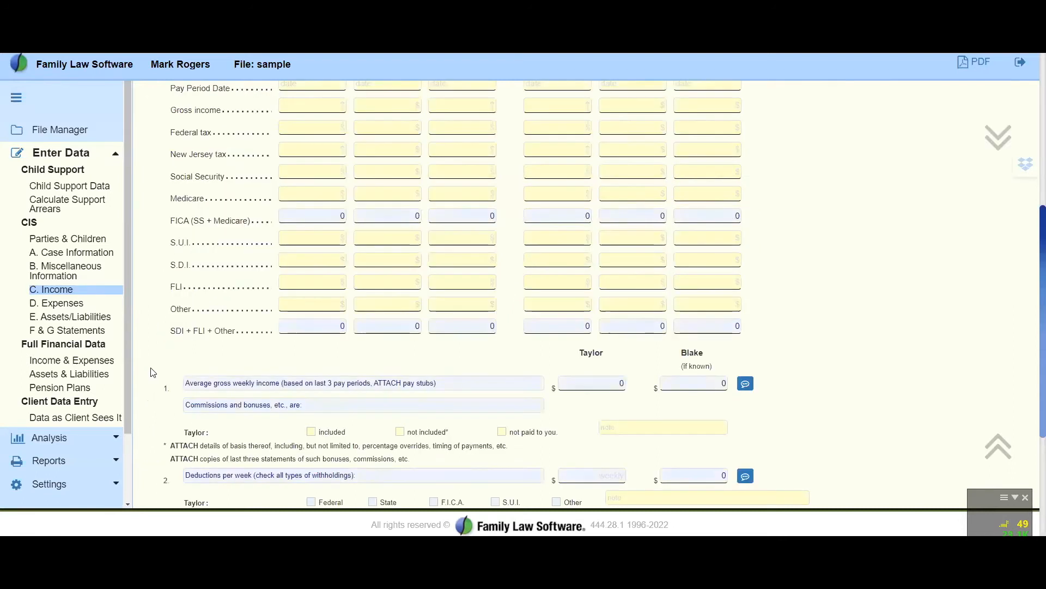
scroll(318, 321, up, 5)
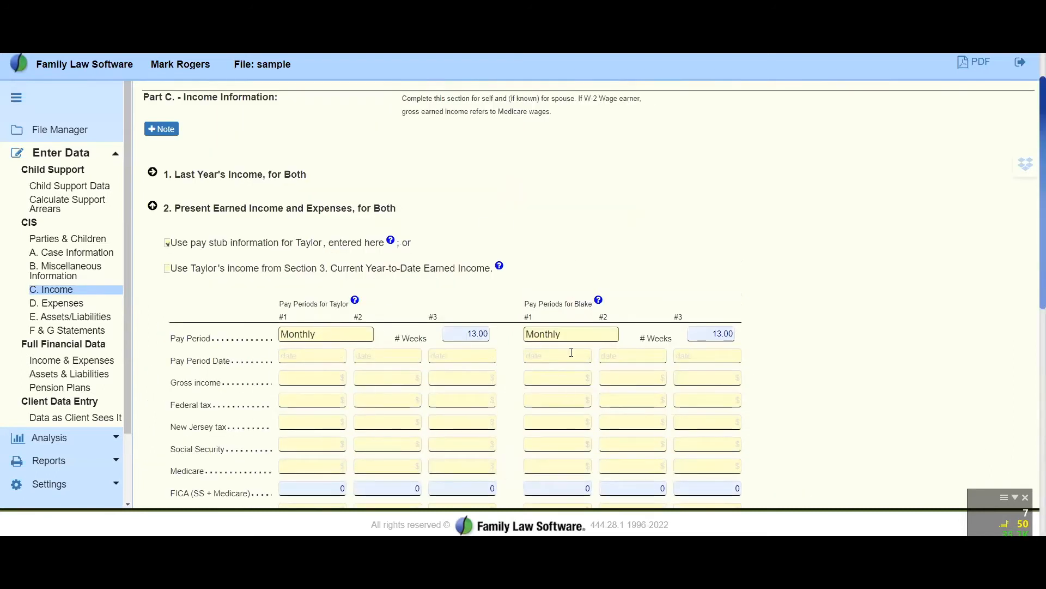
scroll(874, 278, down, 2)
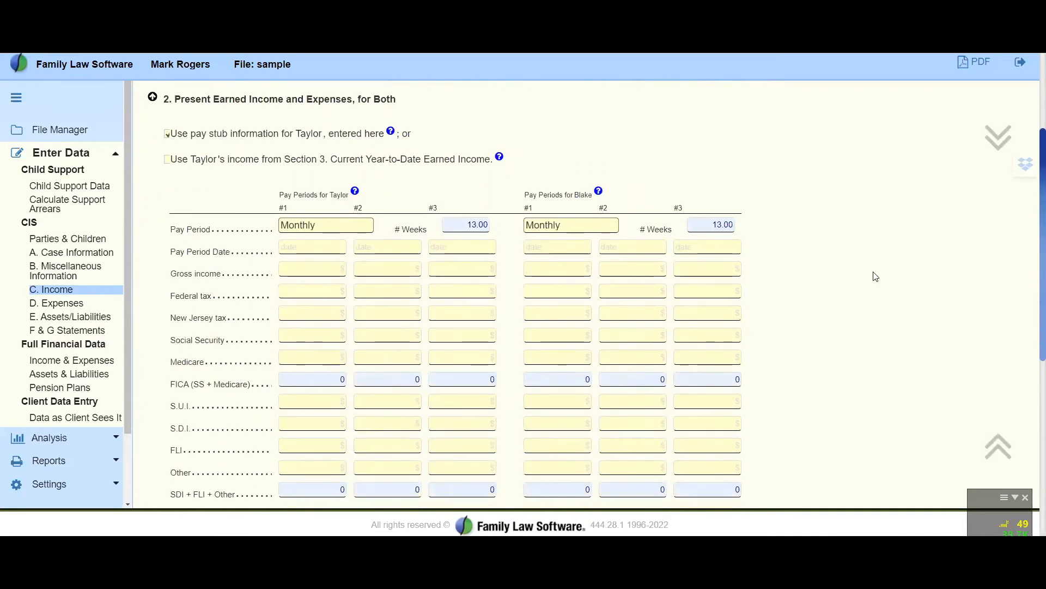
scroll(875, 278, down, 1)
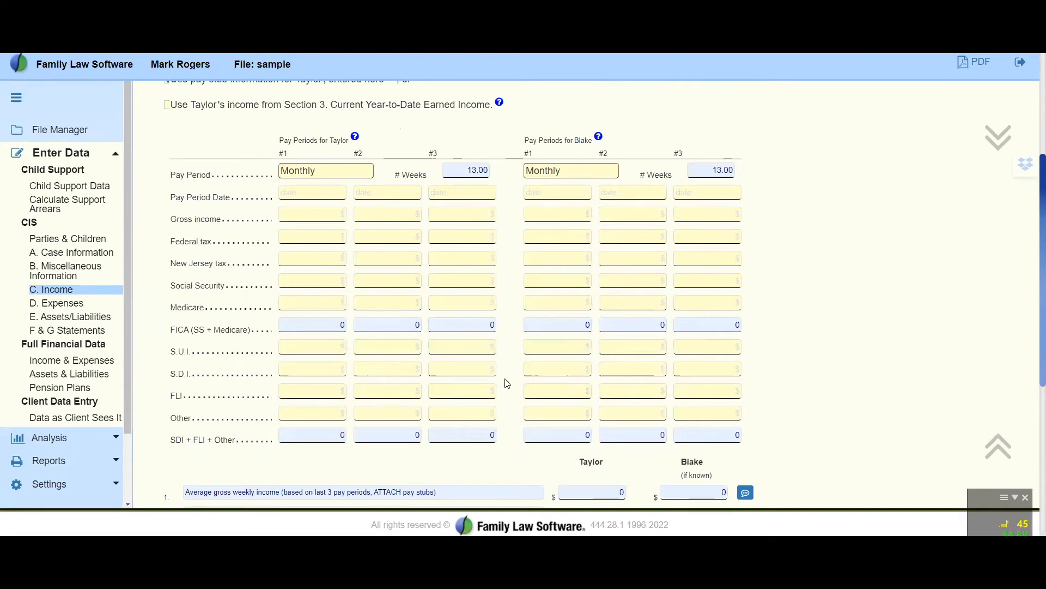
scroll(415, 360, up, 1)
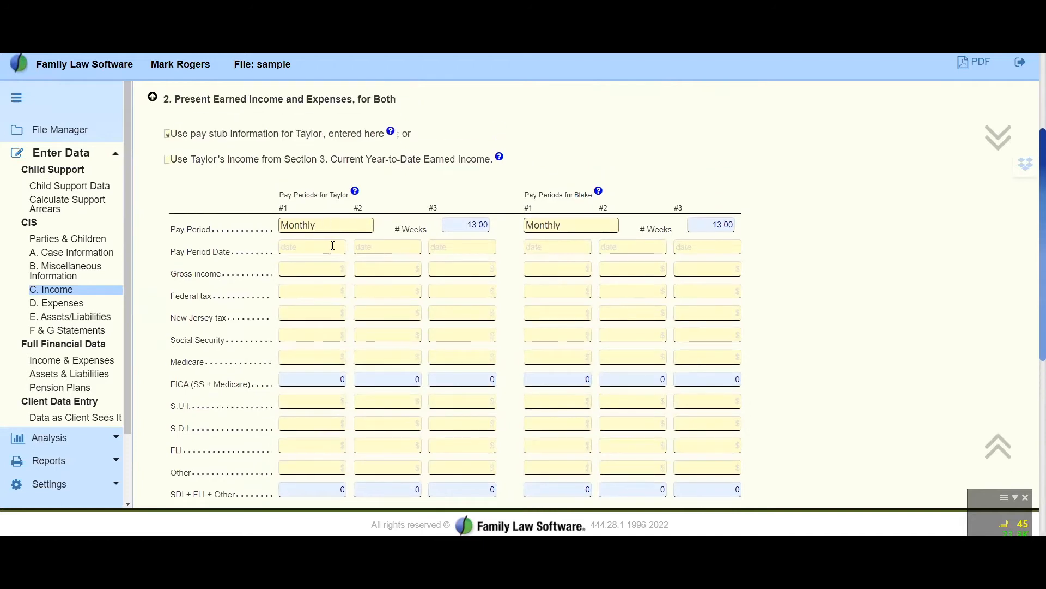
click(336, 225)
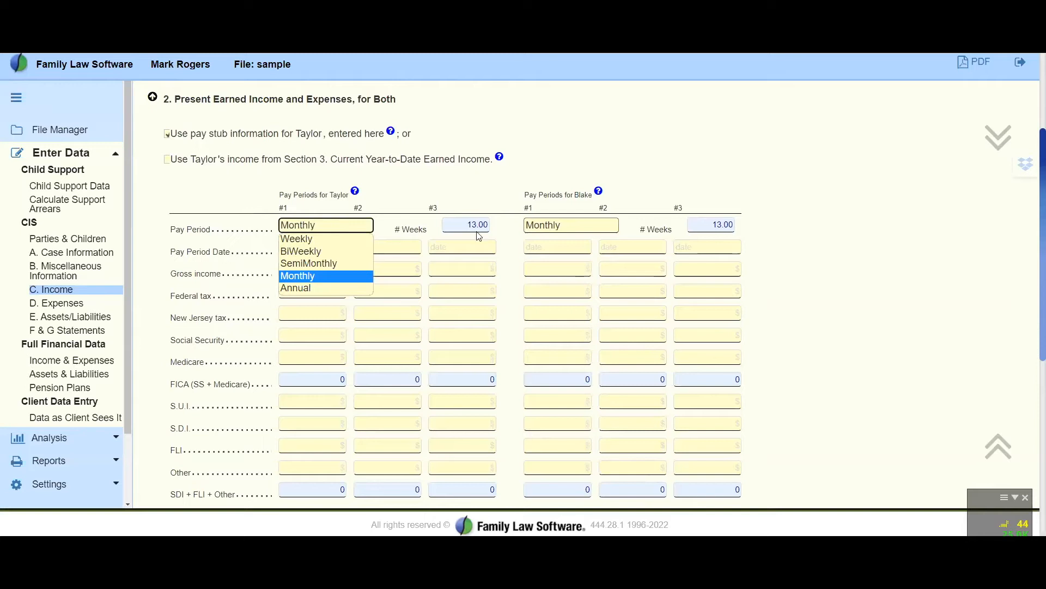
click(463, 248)
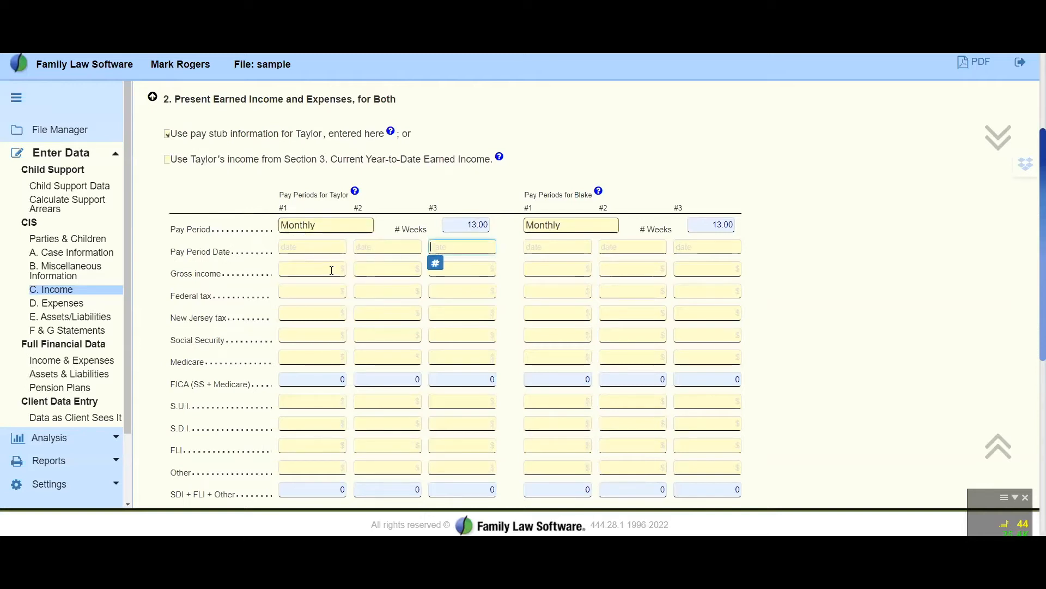
scroll(322, 318, down, 2)
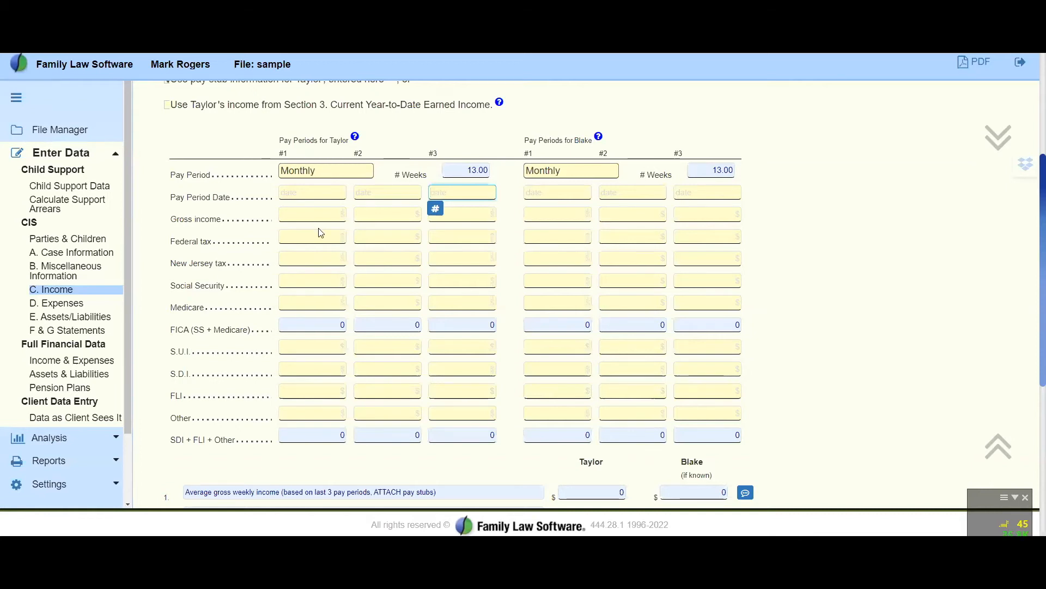
scroll(320, 233, down, 3)
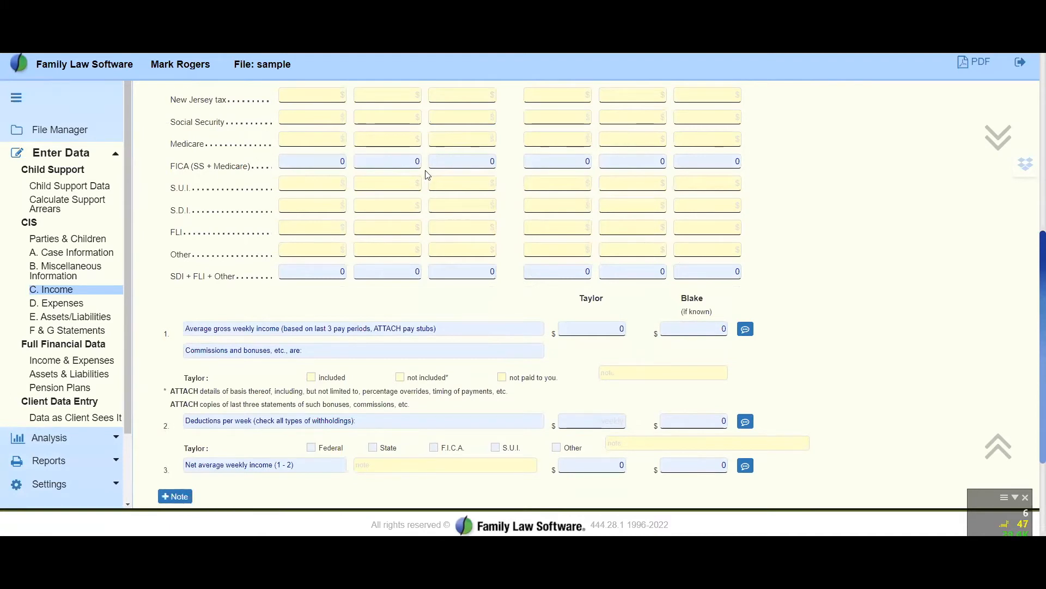
Add a blank note line to Present Earned Income and Expenses, for Both, and collapse that section after reviewing its pay stub fields
scroll(427, 174, down, 2)
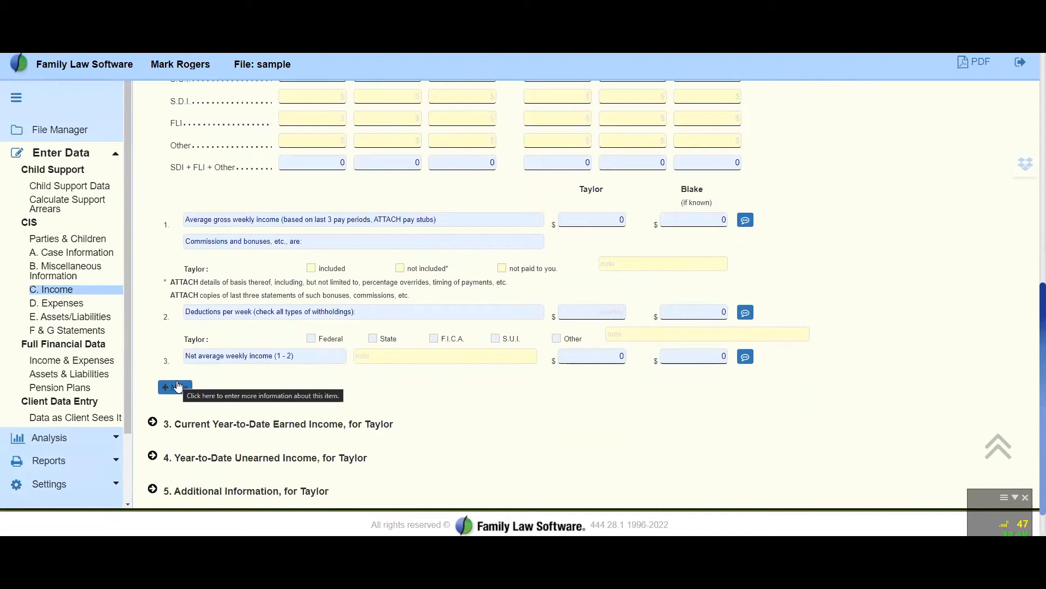
click(177, 386)
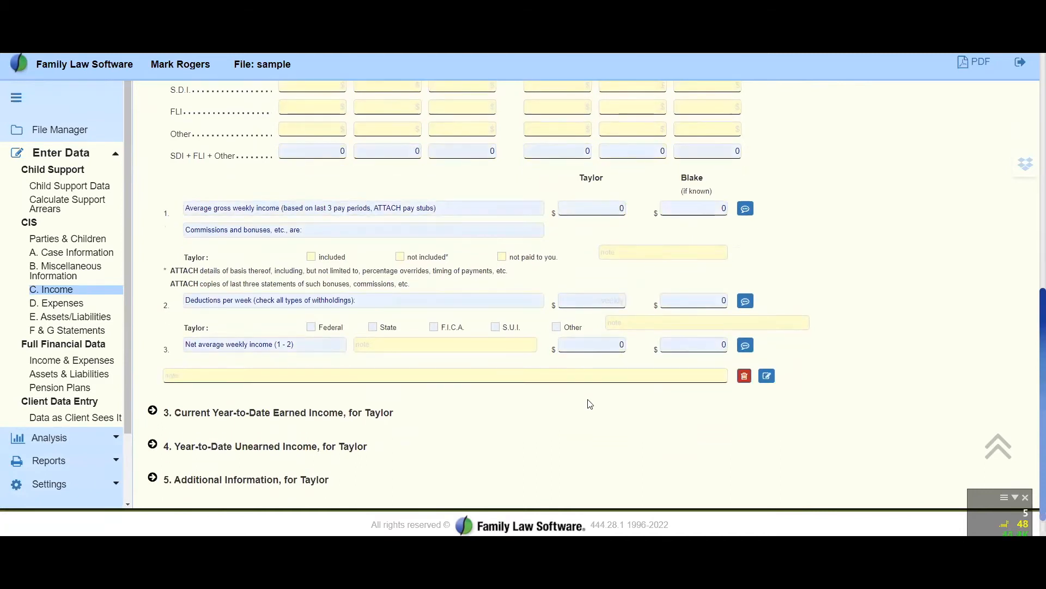
scroll(651, 437, up, 4)
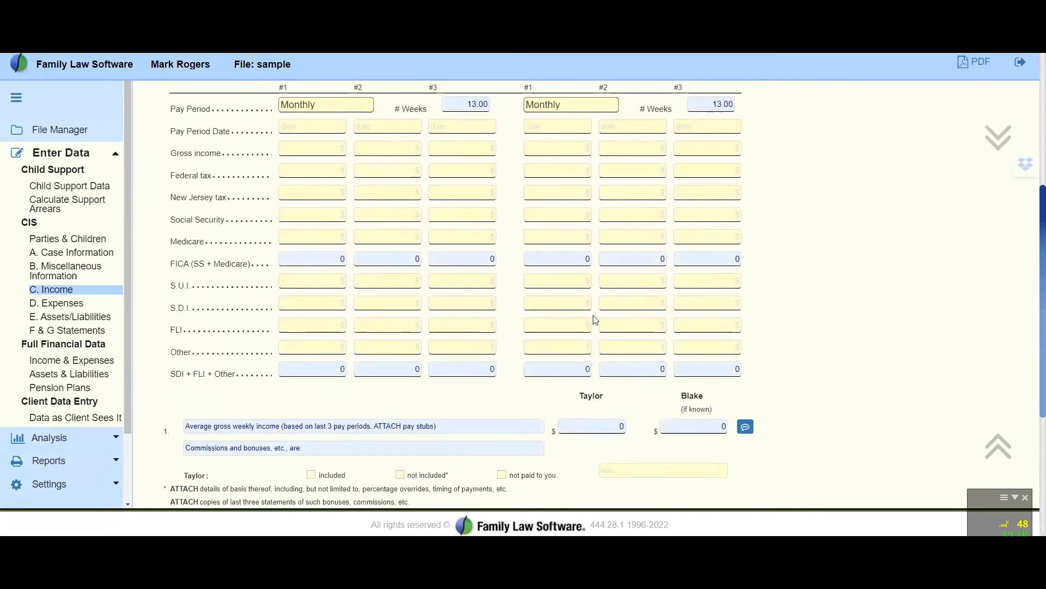
scroll(451, 234, down, 4)
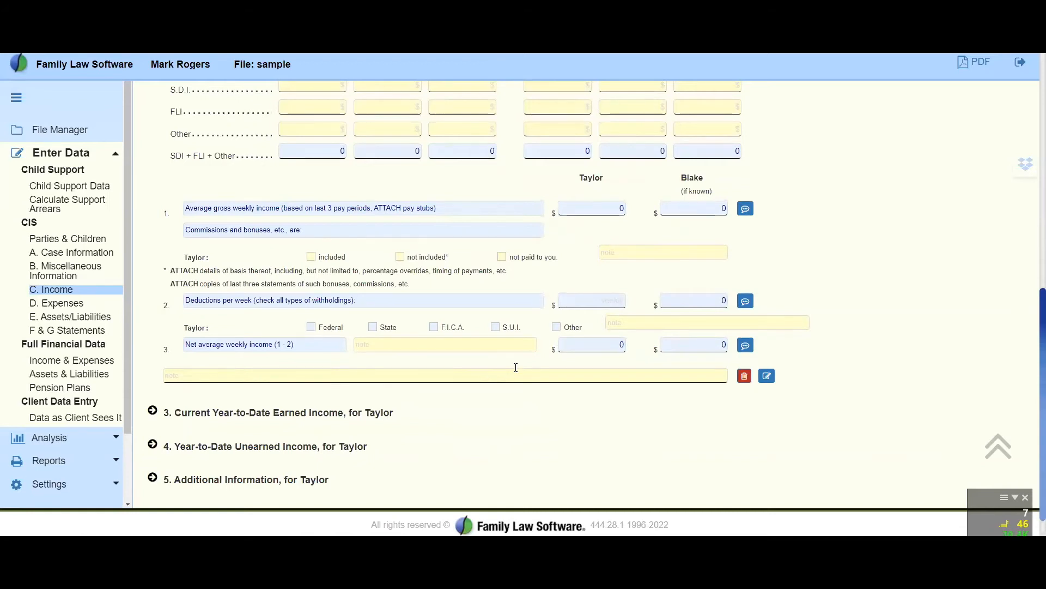
scroll(515, 367, up, 6)
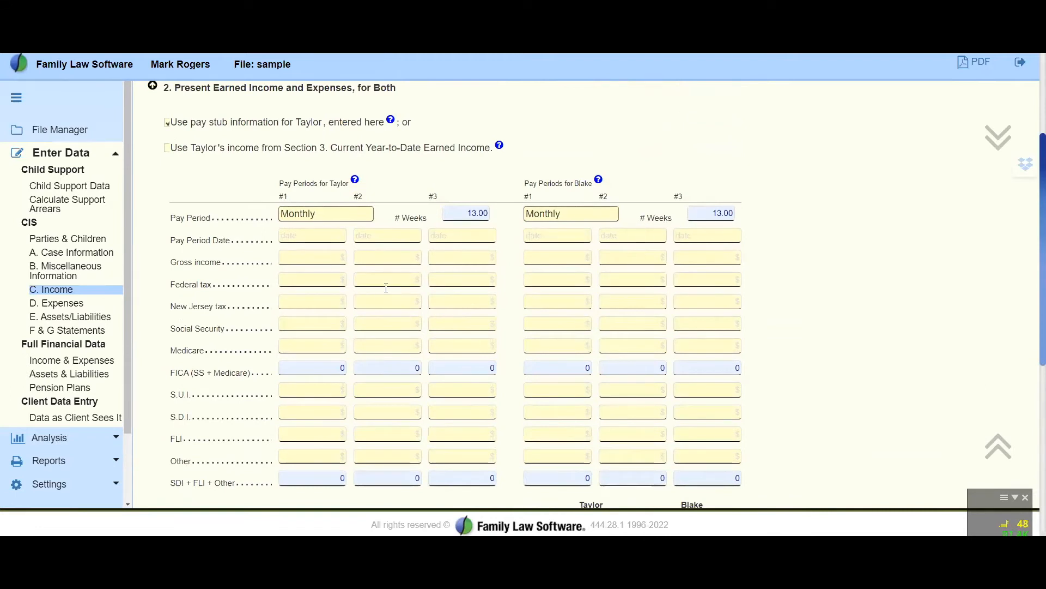
click(151, 89)
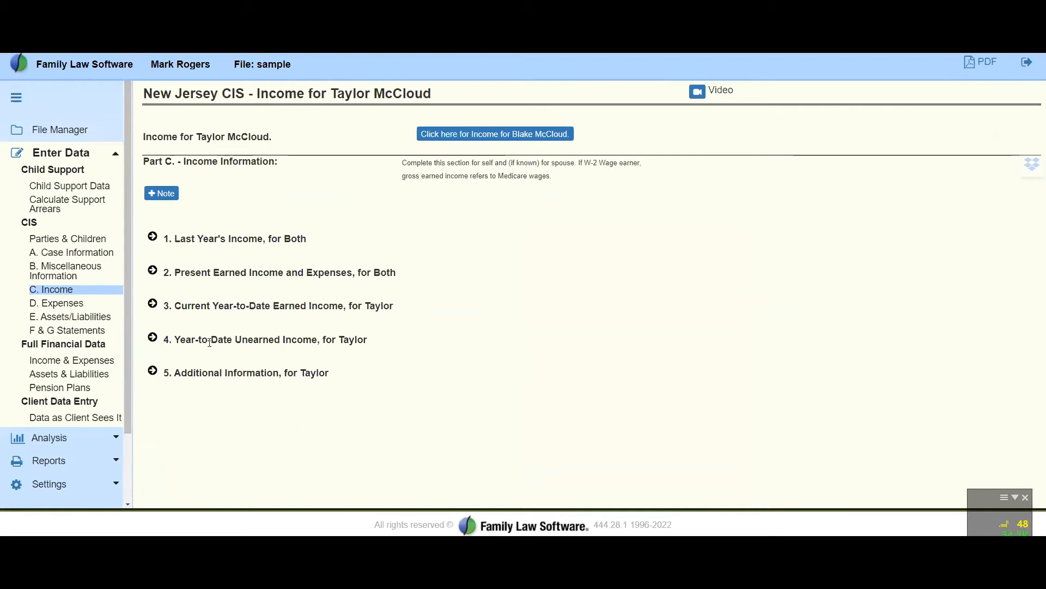
Expand Current Year-to-Date Earned Income and review the recommended wage, bonus, business, deduction and IRA/401k contribution entries
click(158, 308)
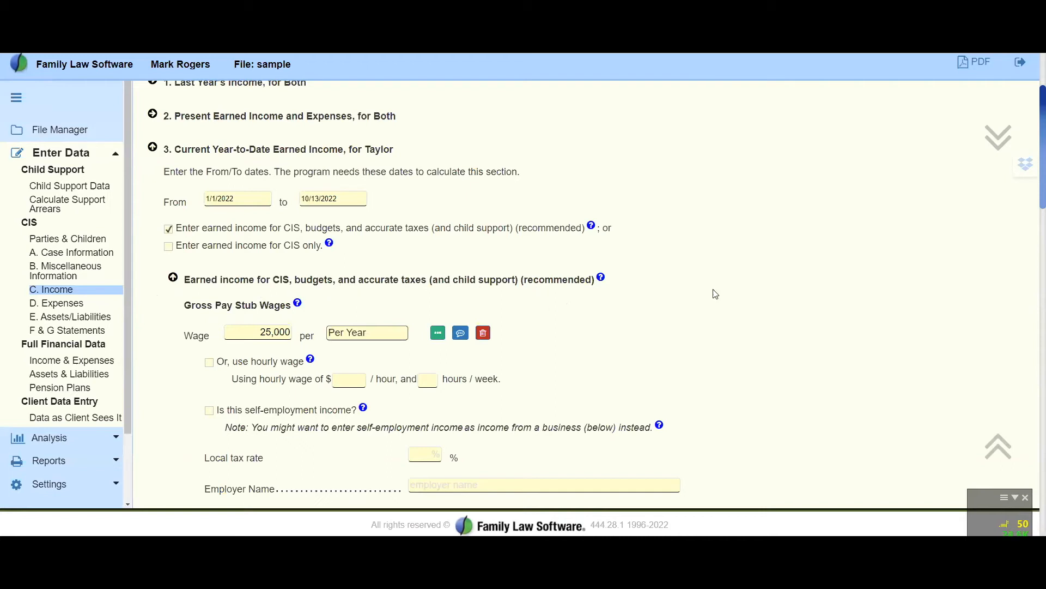
scroll(715, 280, down, 4)
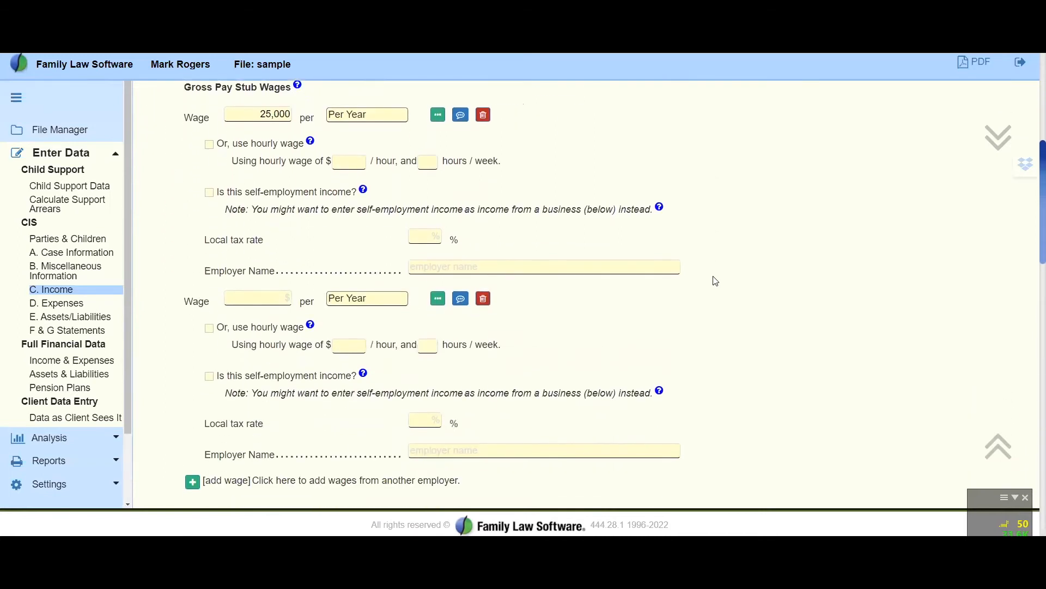
scroll(716, 281, down, 10)
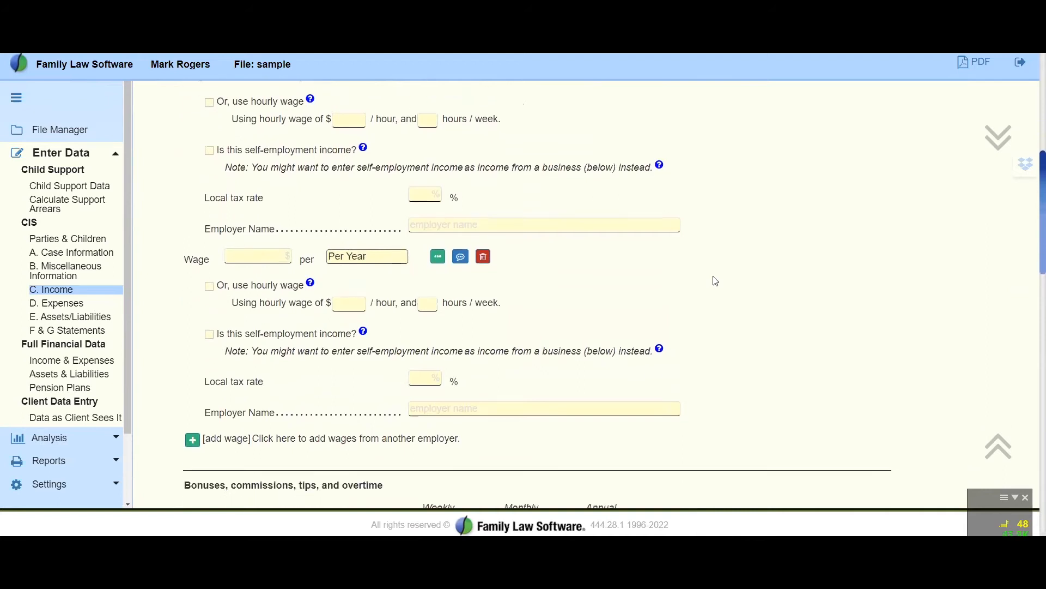
scroll(716, 280, down, 1)
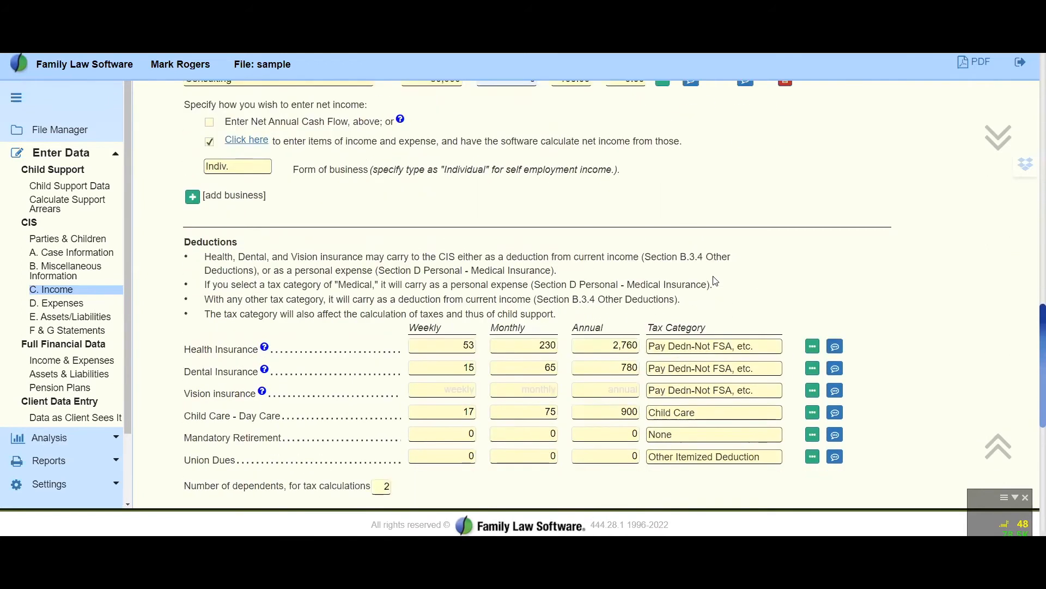
scroll(716, 281, down, 2)
scroll(715, 281, down, 6)
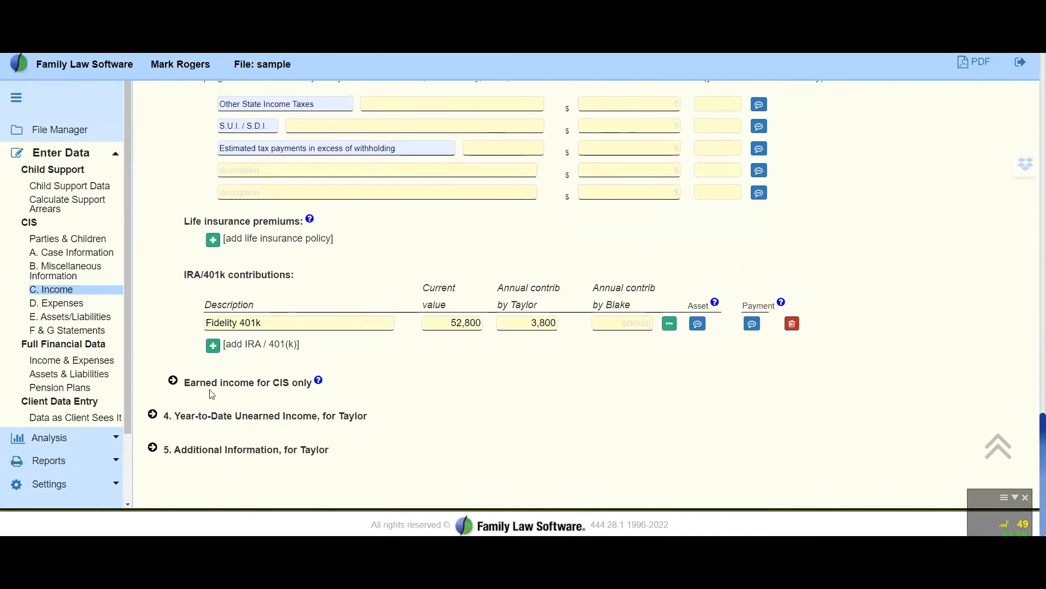
Expand Earned income for CIS only and examine gross earned income, tax deductions, other deductions and net average income
click(173, 383)
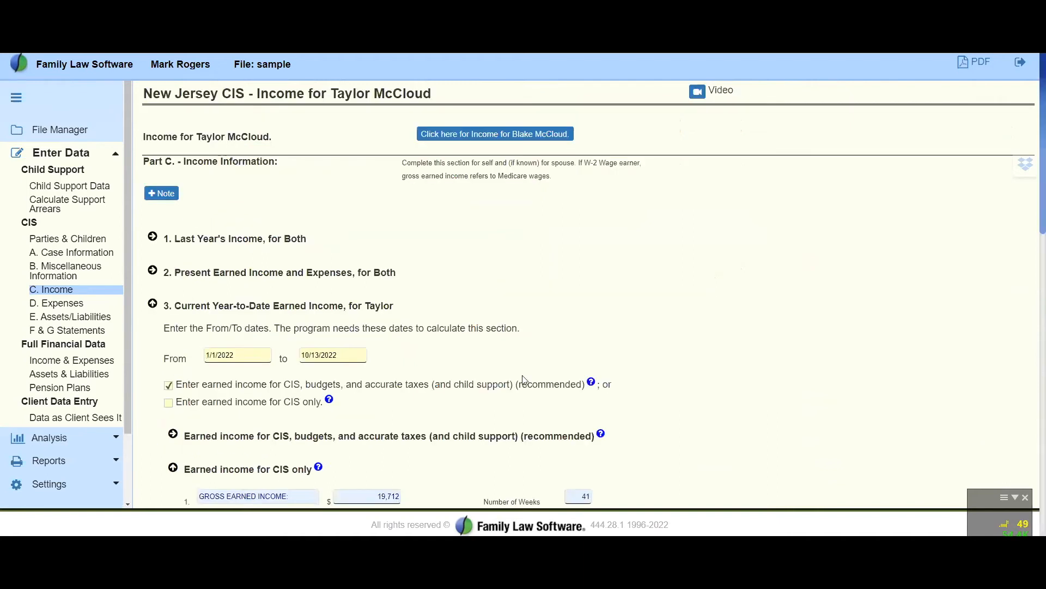
scroll(524, 379, down, 8)
scroll(524, 379, up, 2)
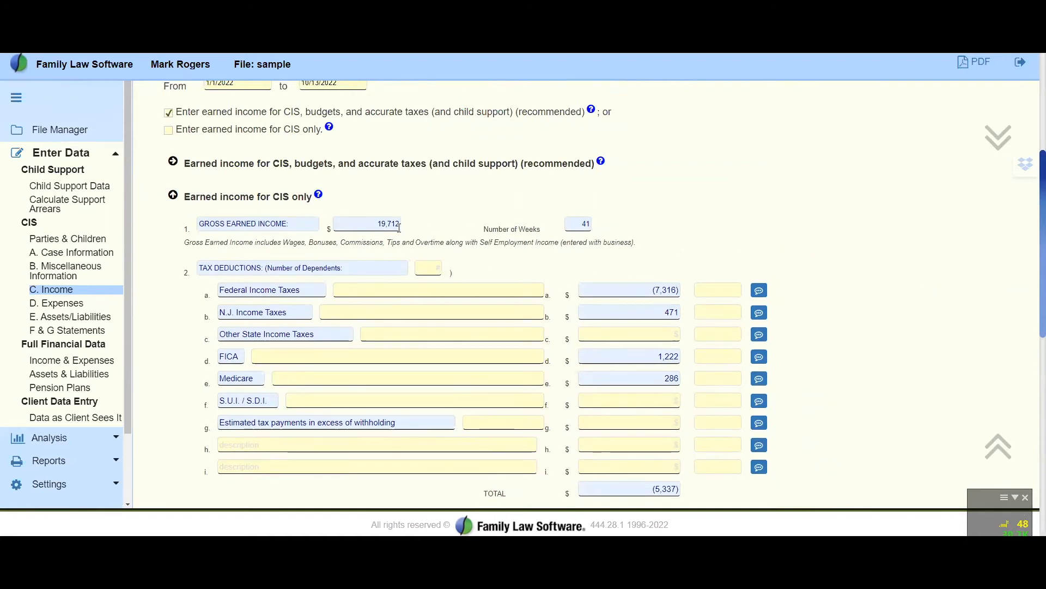
scroll(364, 238, up, 2)
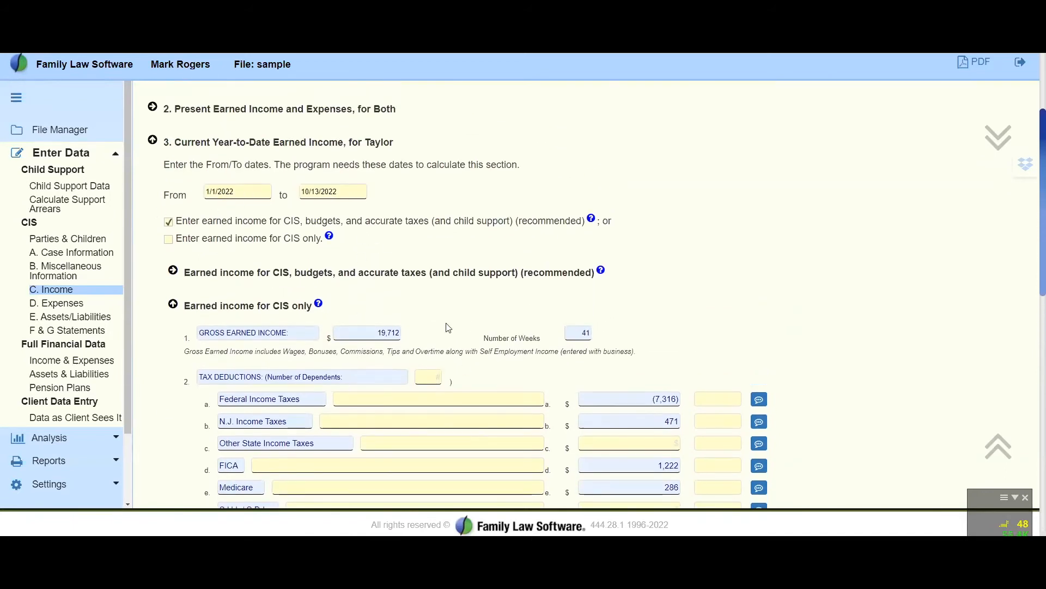
scroll(512, 166, down, 4)
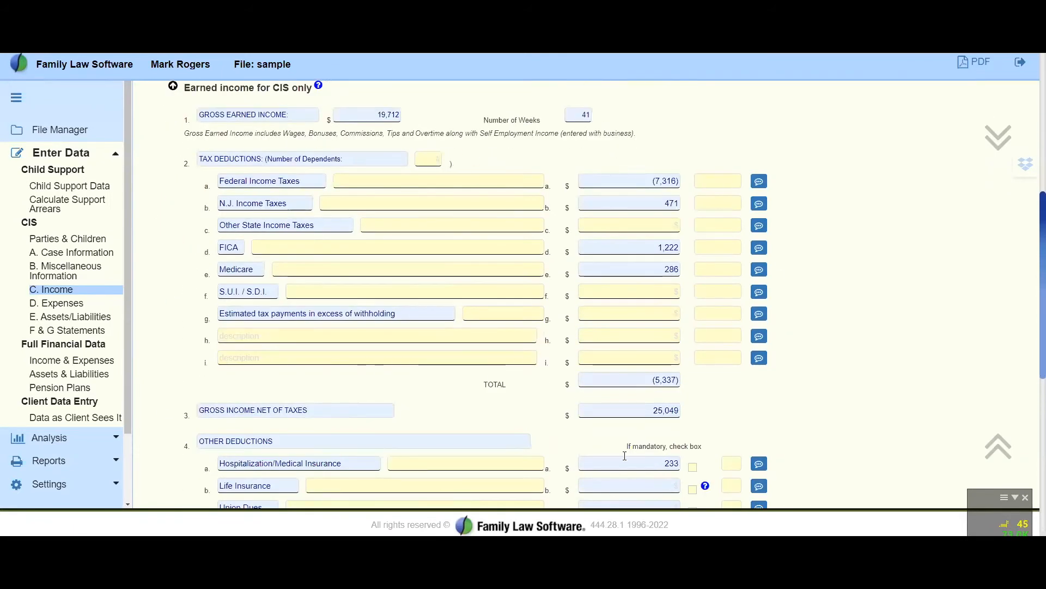
scroll(635, 431, down, 4)
scroll(636, 435, down, 1)
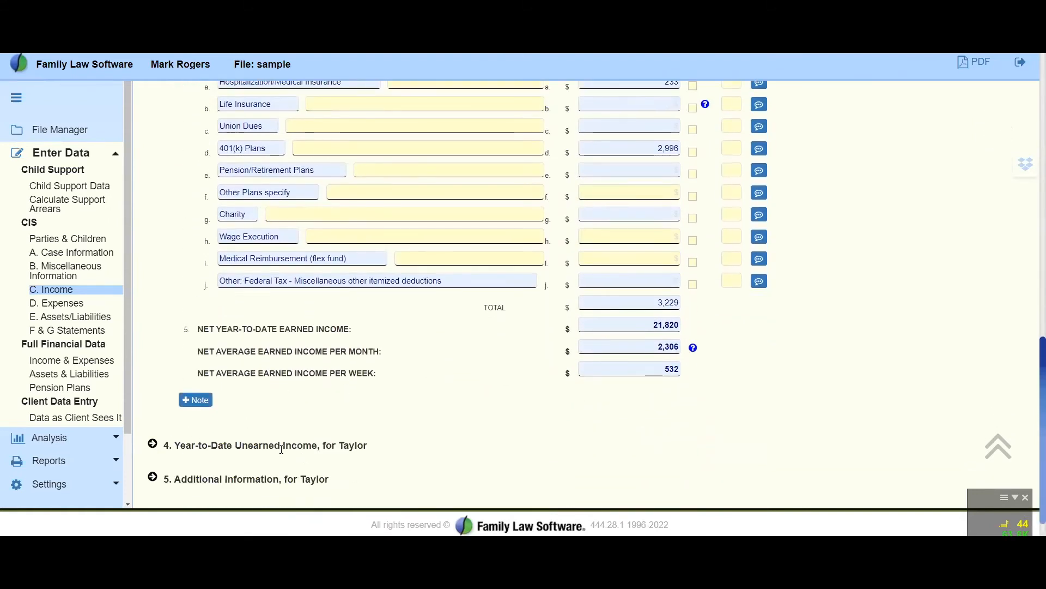
Expand Year-to-Date Unearned Income, review its pension and IRA/401k lines and the Unearned income for CIS only sources, and collapse the section
click(152, 443)
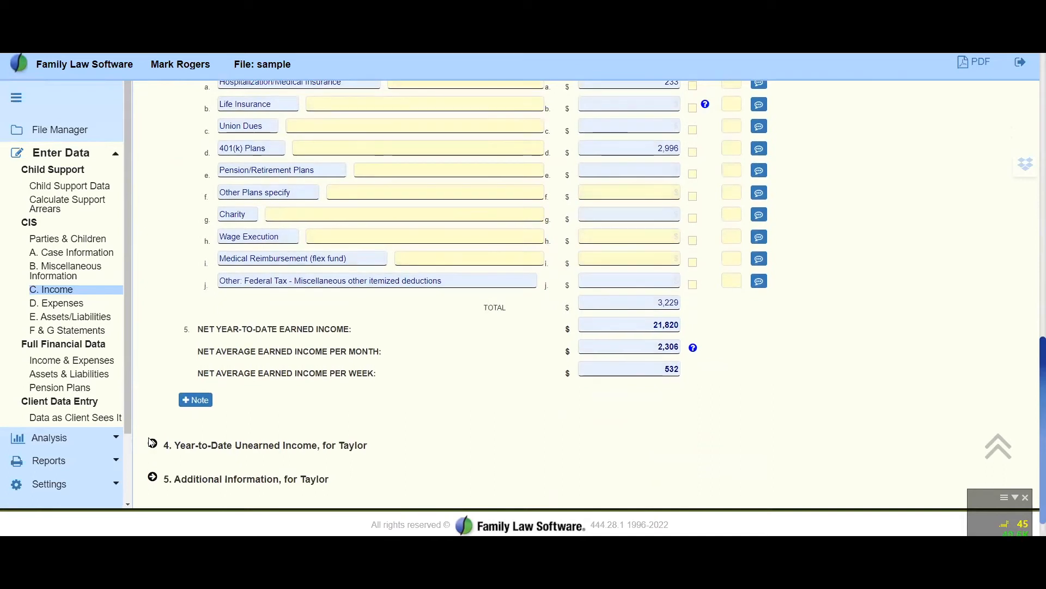
scroll(253, 342, down, 10)
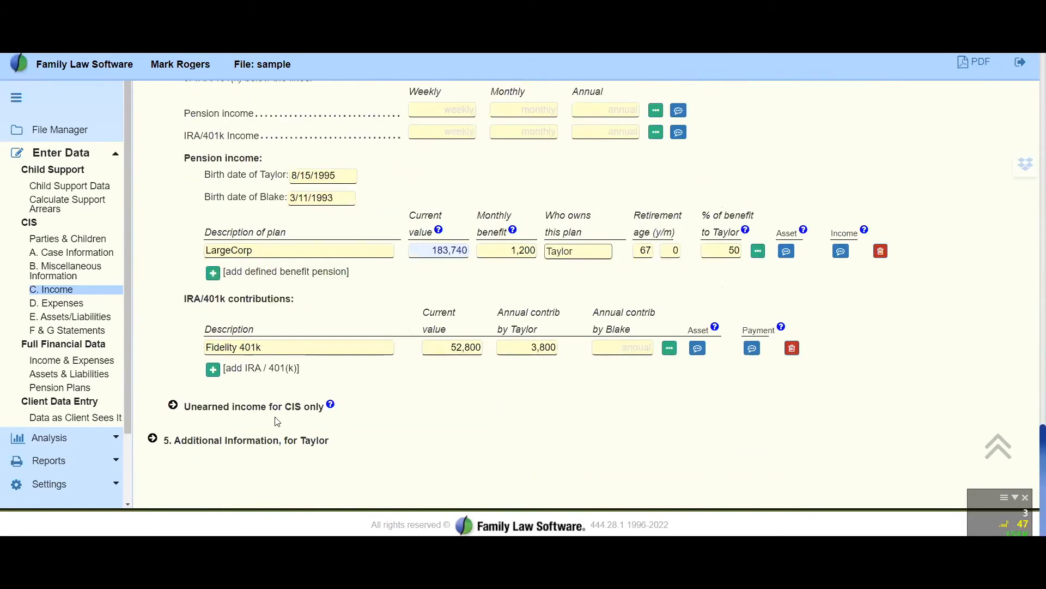
click(180, 404)
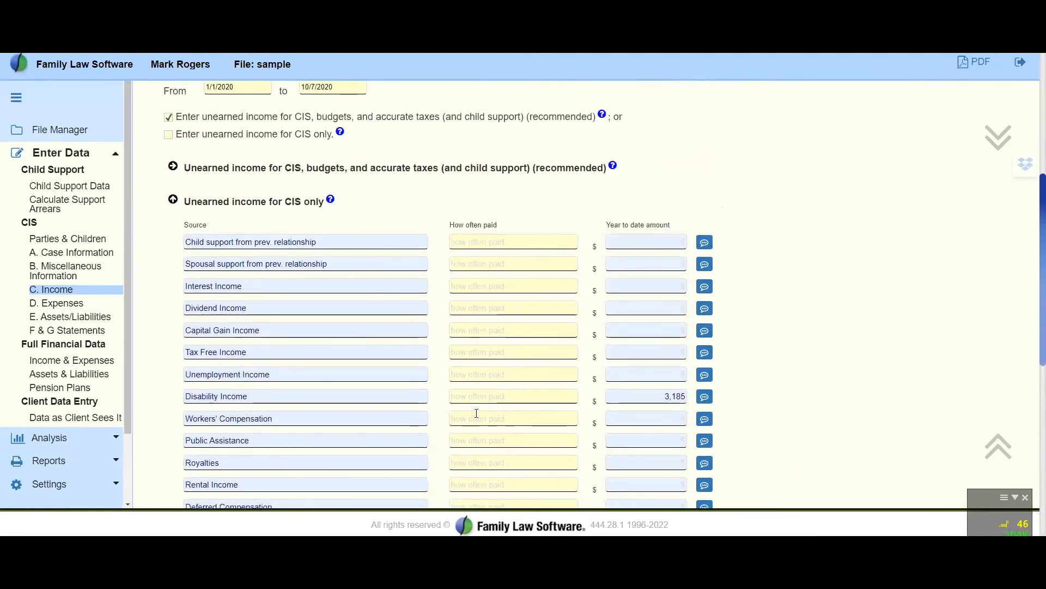
scroll(457, 336, up, 6)
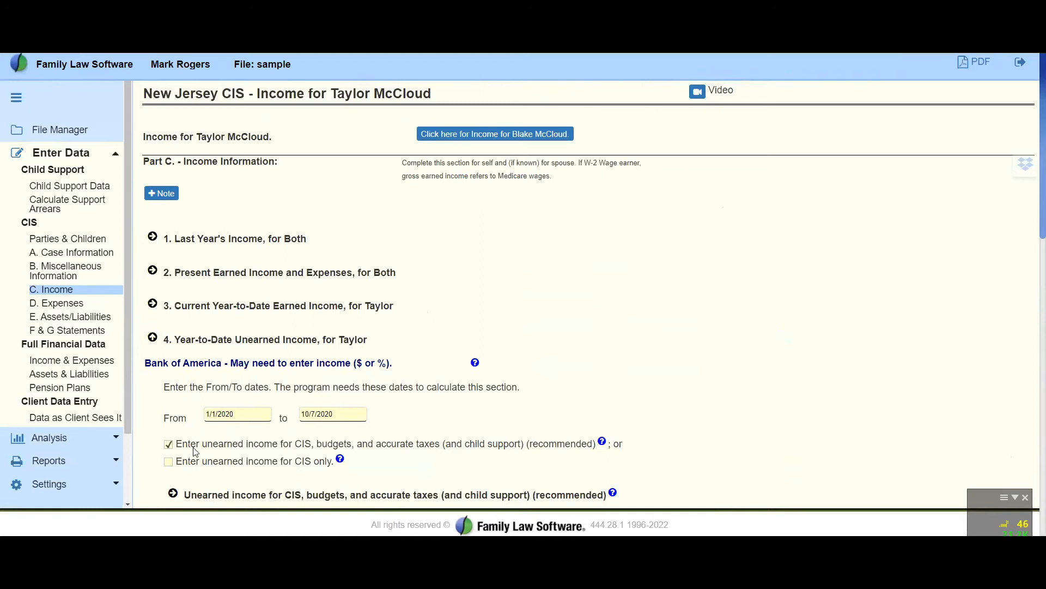
click(153, 338)
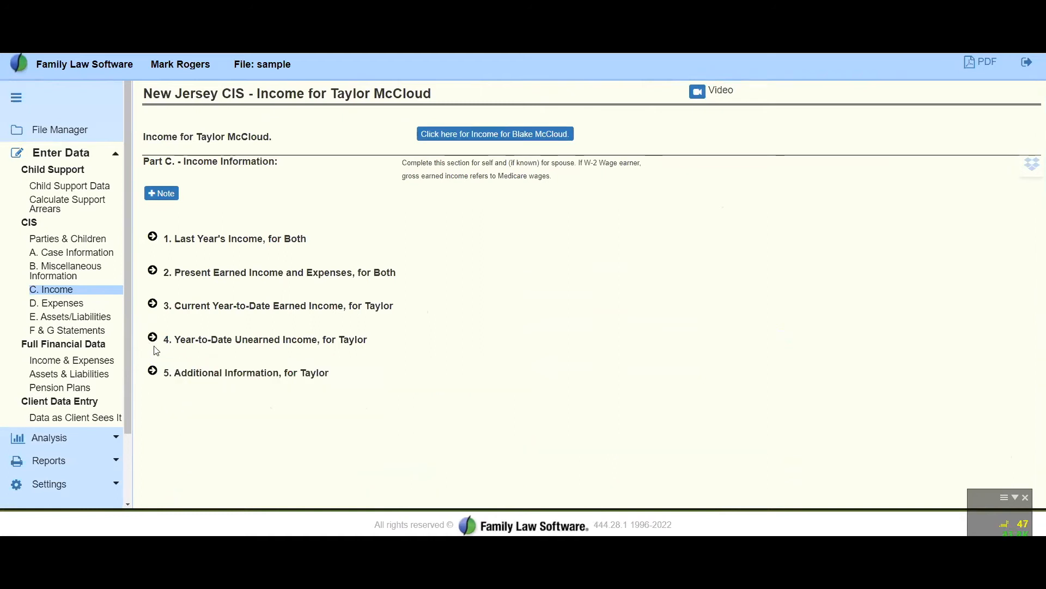
Reopen Year-to-Date Unearned Income to check the income sources, From/To dates and entry method options, and close the section
click(153, 339)
scroll(395, 375, down, 8)
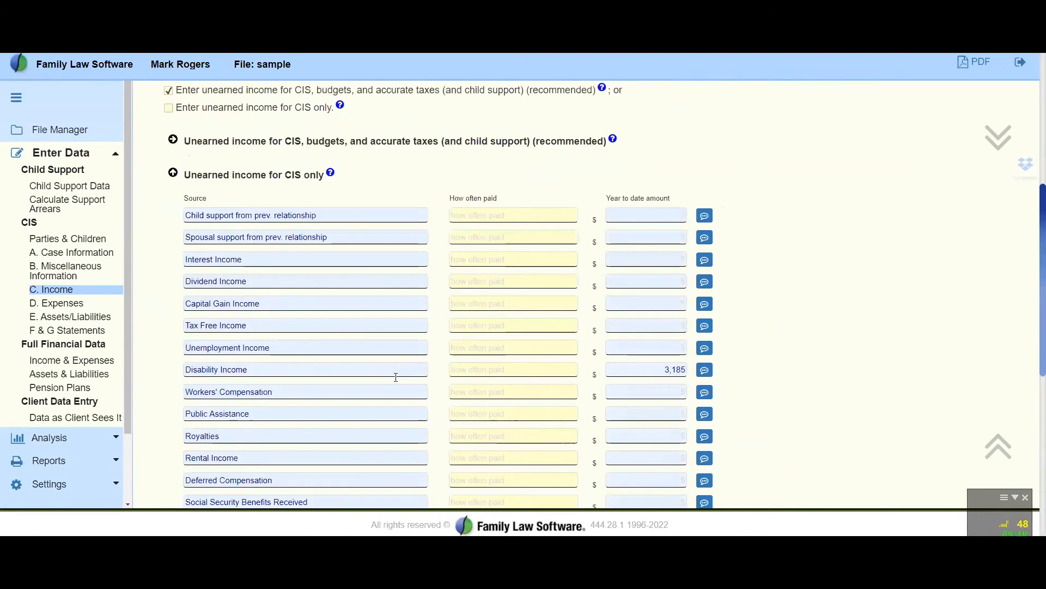
scroll(396, 377, up, 1)
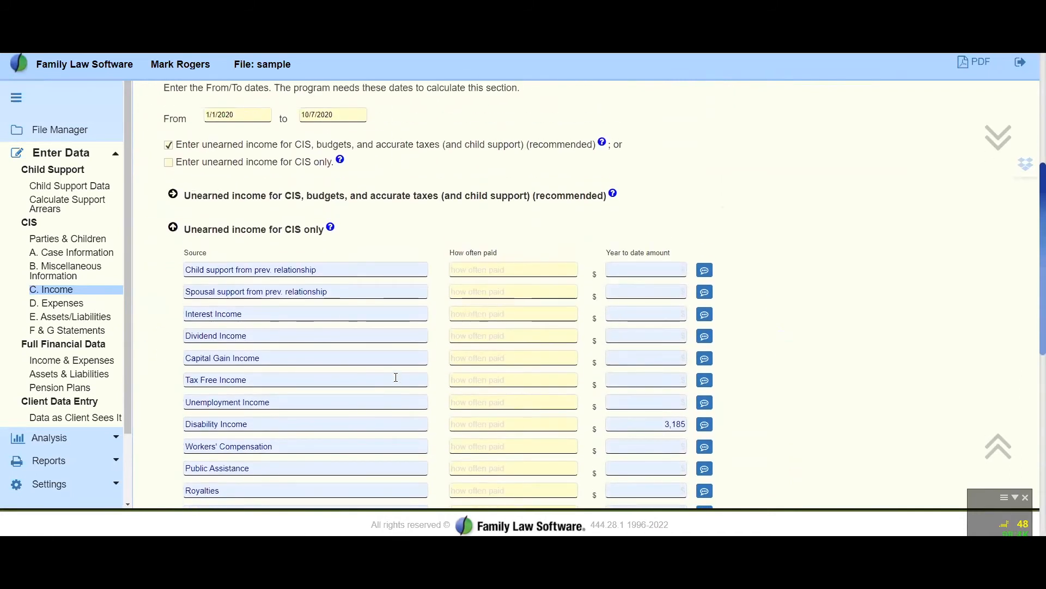
scroll(277, 203, up, 3)
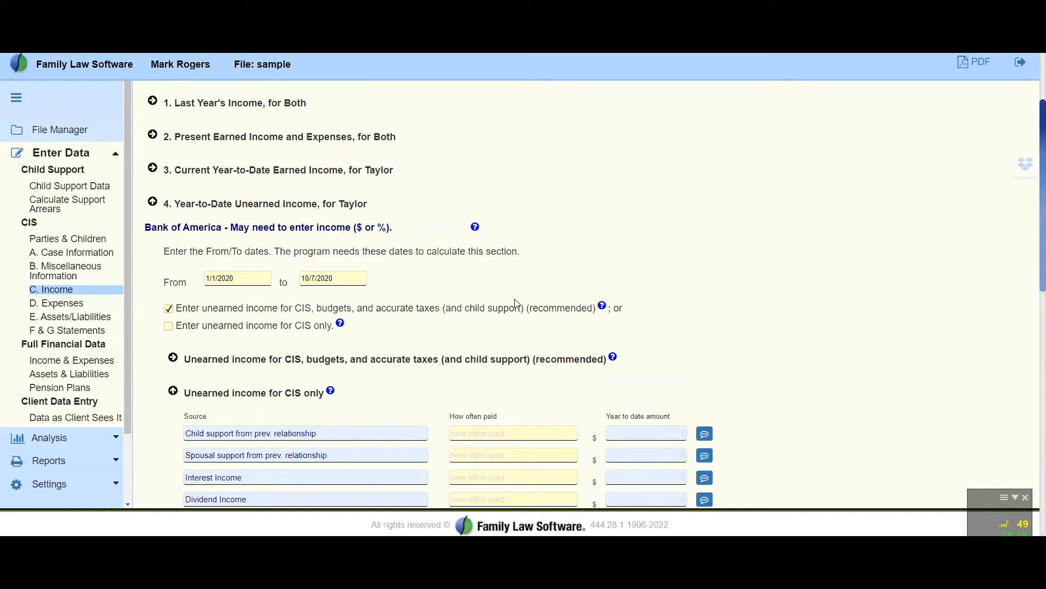
scroll(314, 294, up, 1)
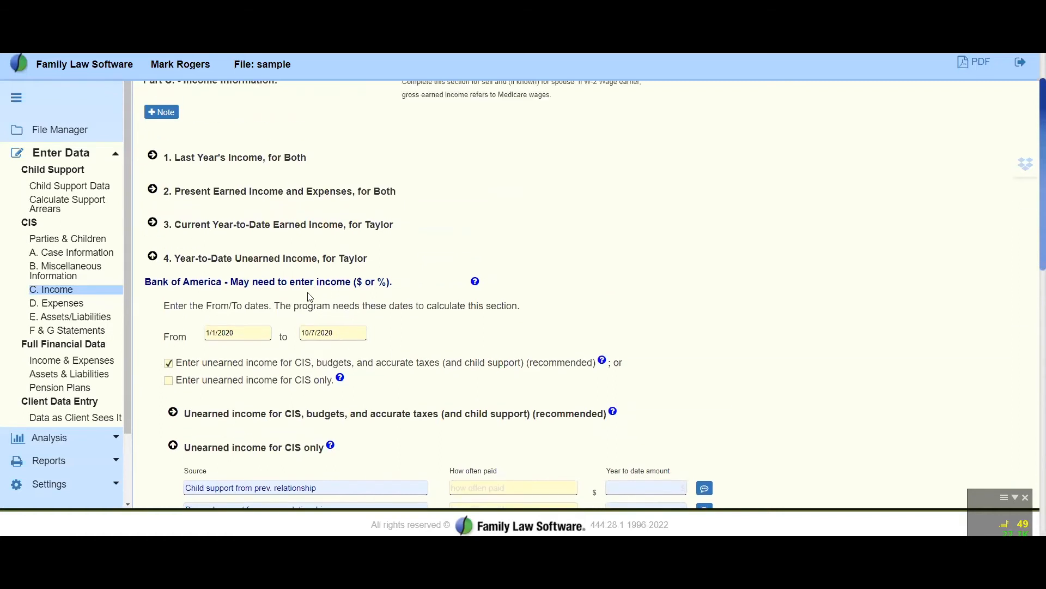
click(155, 258)
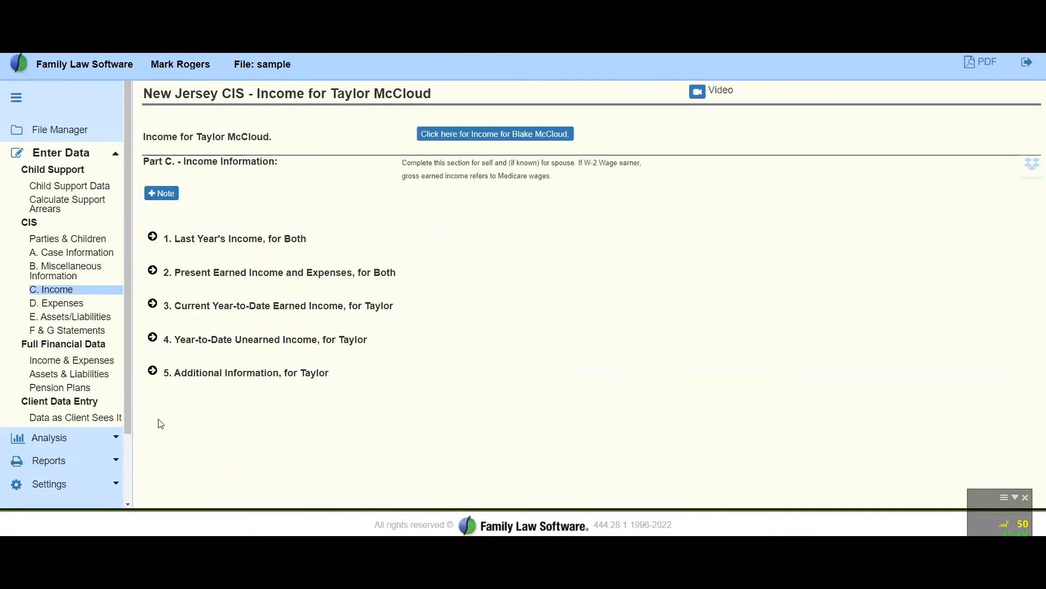
Expand Additional Information, review its questions, and open the note editor for "How often are you paid?", leaving it without entering a note
click(154, 372)
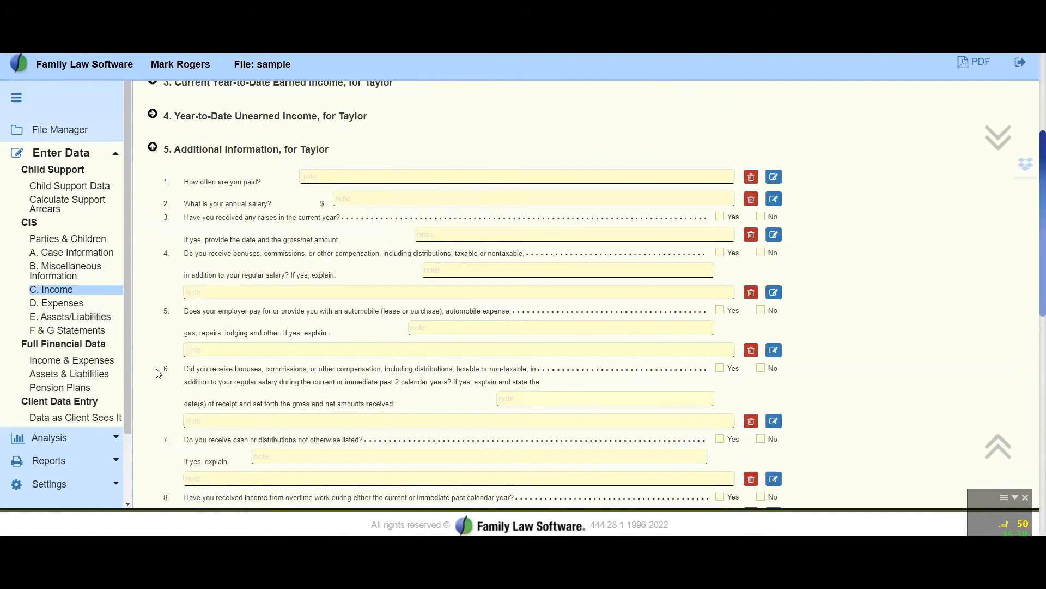
scroll(530, 345, down, 7)
scroll(531, 344, up, 8)
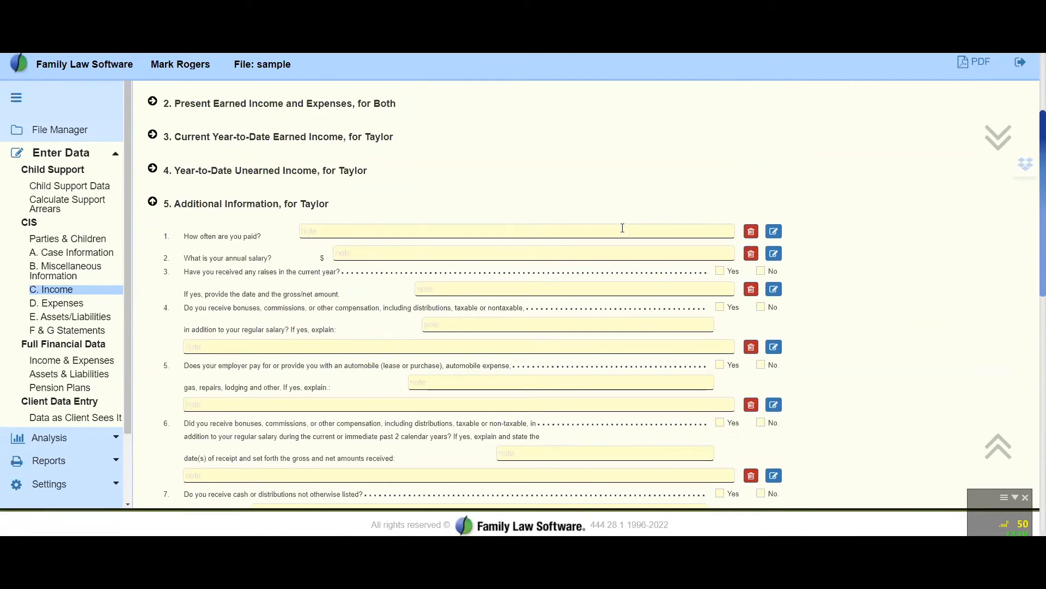
click(776, 233)
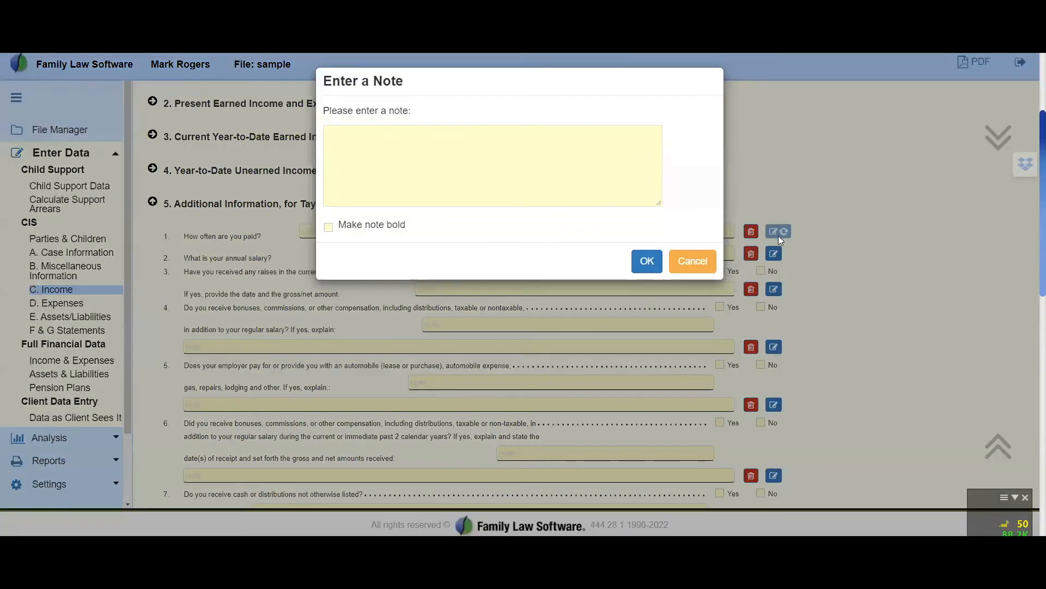
click(707, 257)
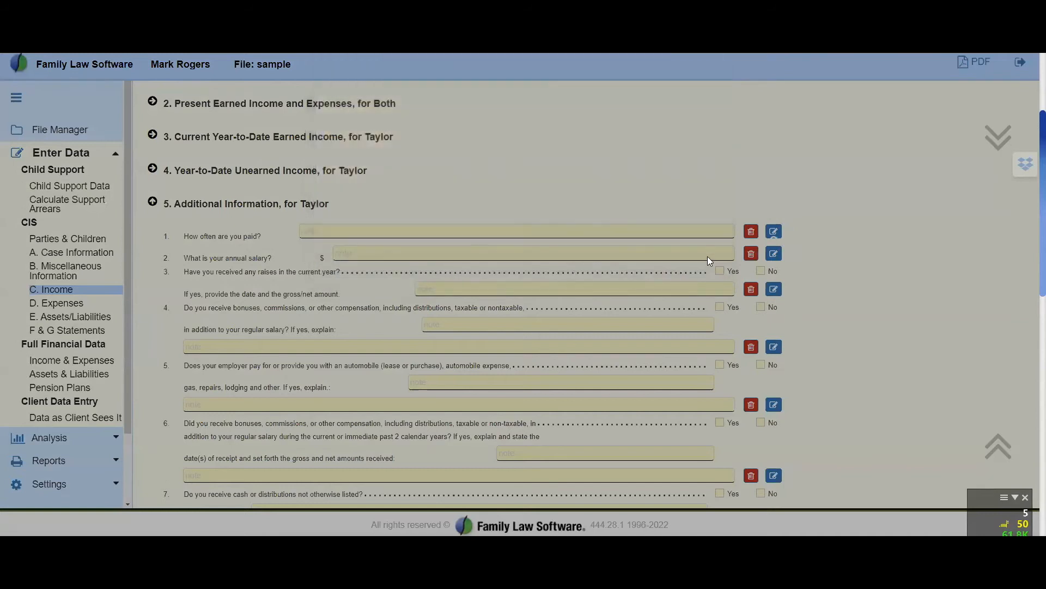
Open D. Expenses, expand Schedule A: Shelter, and review the property's mortgage details, expense payer options and joint and current lifestyle amounts
click(61, 311)
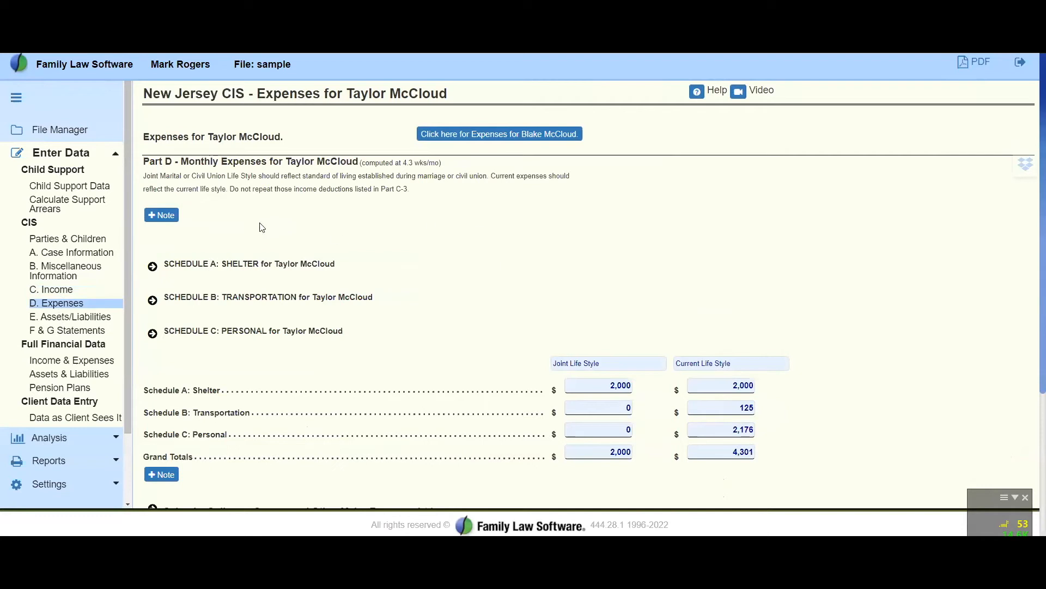
click(153, 270)
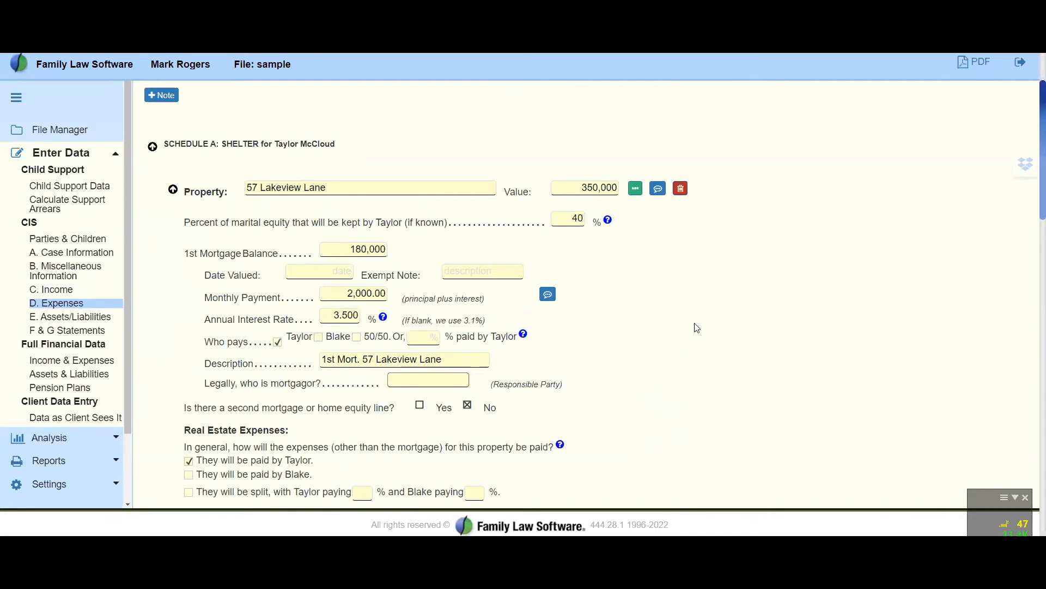
scroll(697, 326, down, 1)
scroll(697, 325, down, 2)
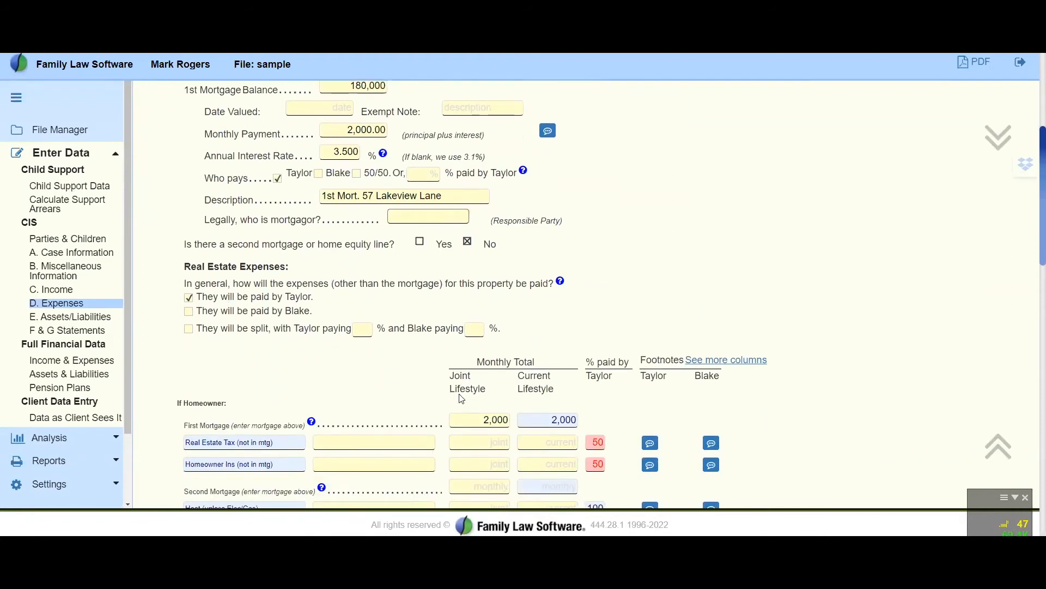
scroll(889, 289, down, 2)
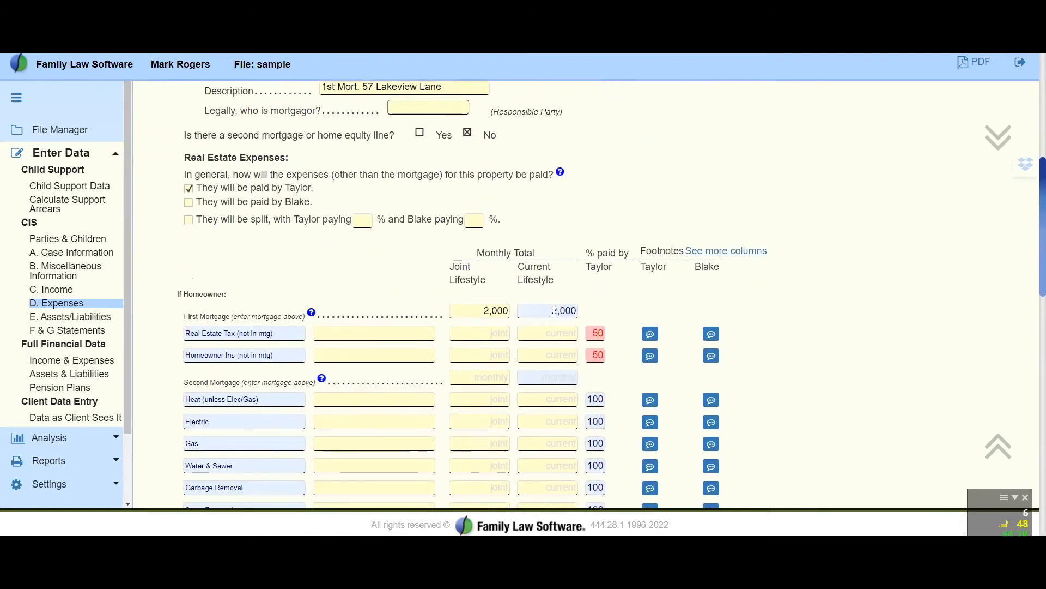
scroll(553, 302, up, 1)
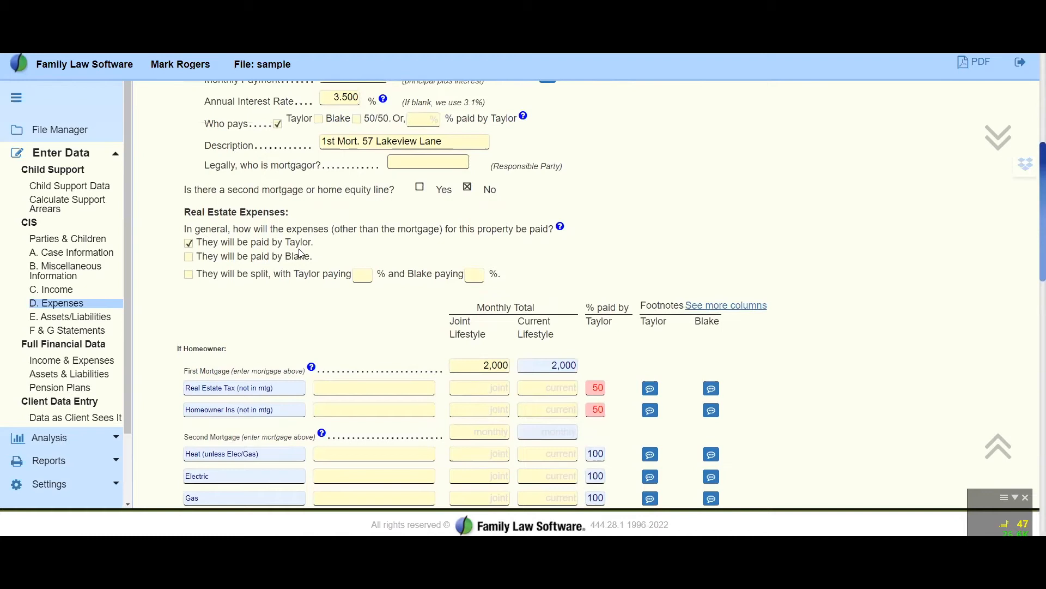
scroll(499, 363, down, 3)
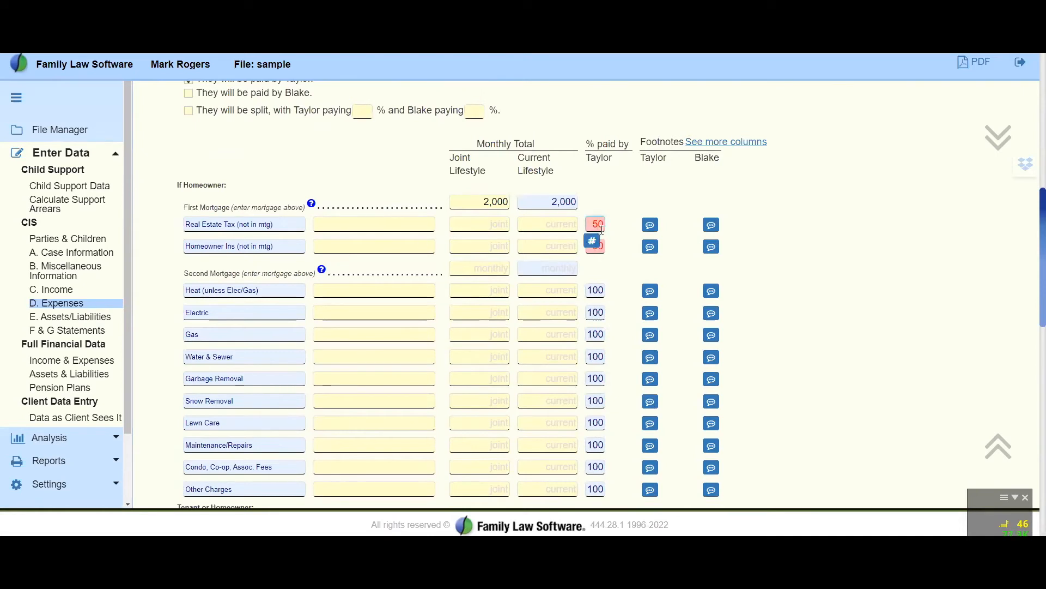
click(592, 240)
click(641, 257)
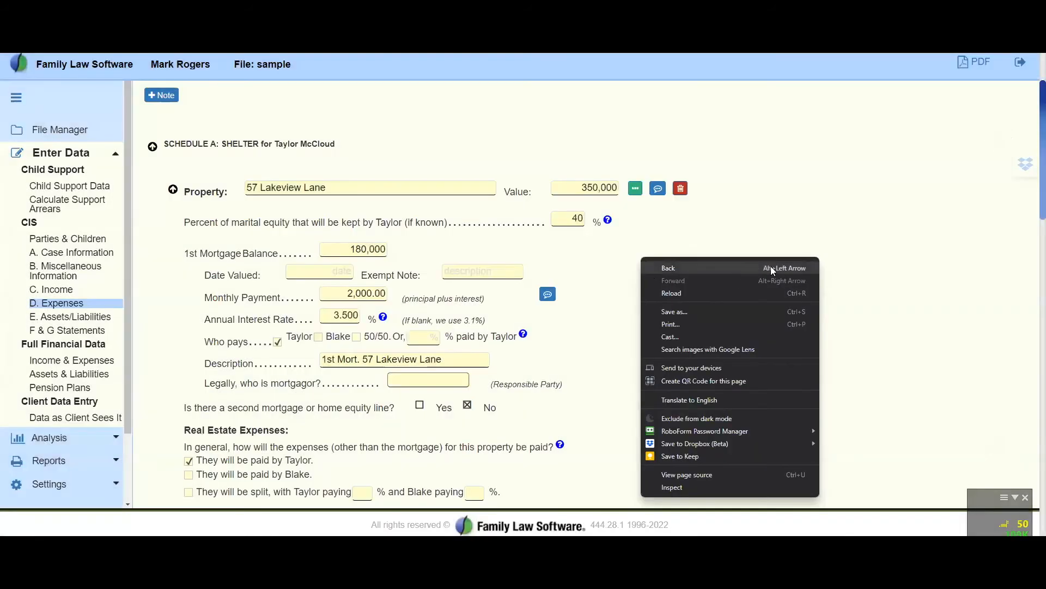
click(890, 265)
scroll(891, 265, down, 5)
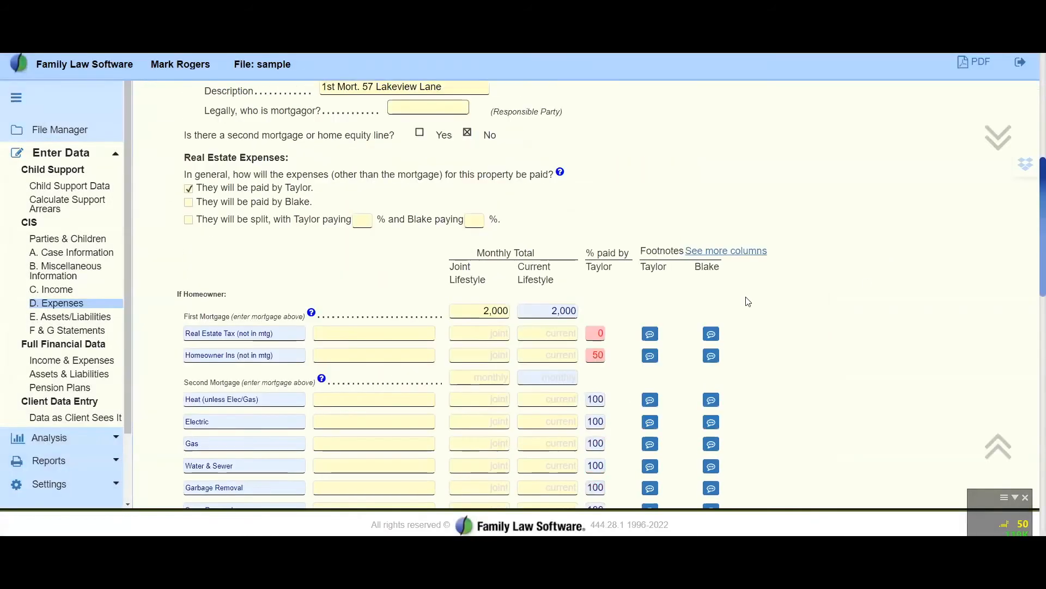
Set the client's paid share to 100% for both Real Estate Tax and Homeowner Ins in the property's homeowner expenses
click(592, 331)
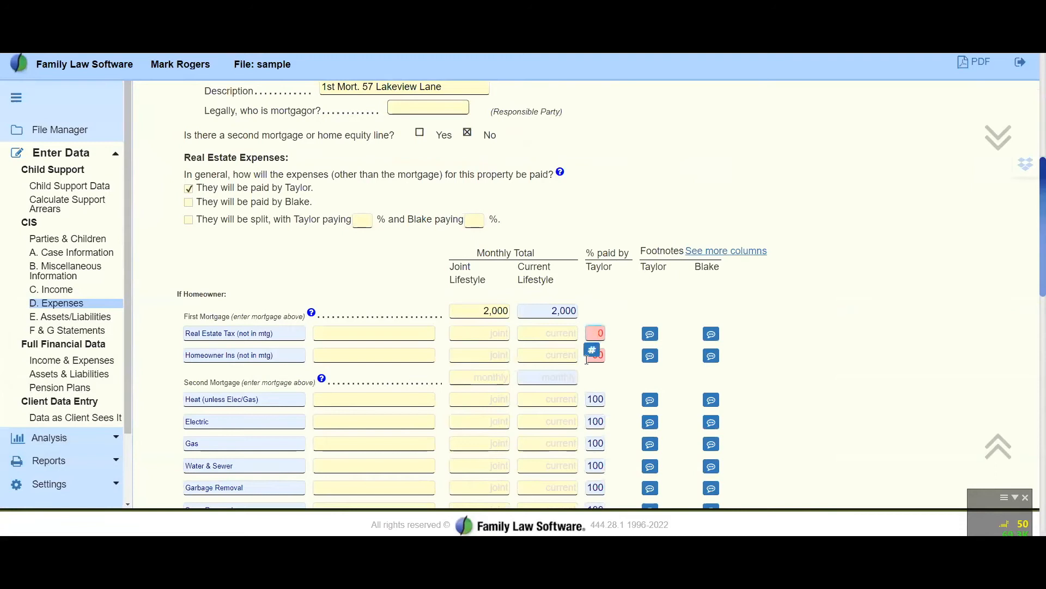
text(100)
key(Tab)
key(Tab)
key(Tab)
key(Tab)
key(Tab)
key(Tab)
text(100)
key(Tab)
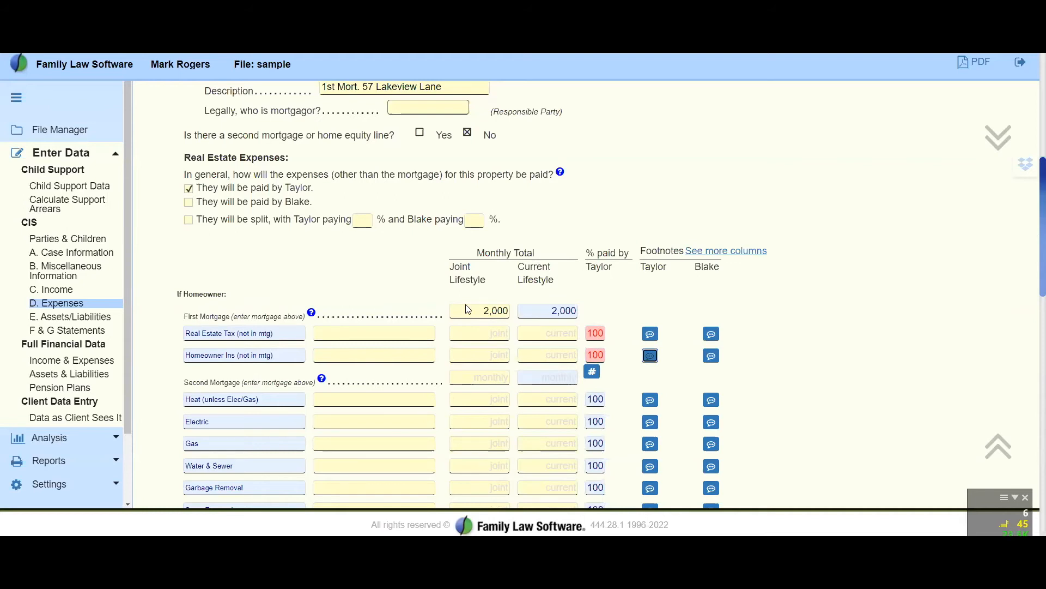
Add another real estate property to Schedule A: Shelter and go to its blank entry
scroll(468, 305, down, 6)
scroll(471, 303, down, 2)
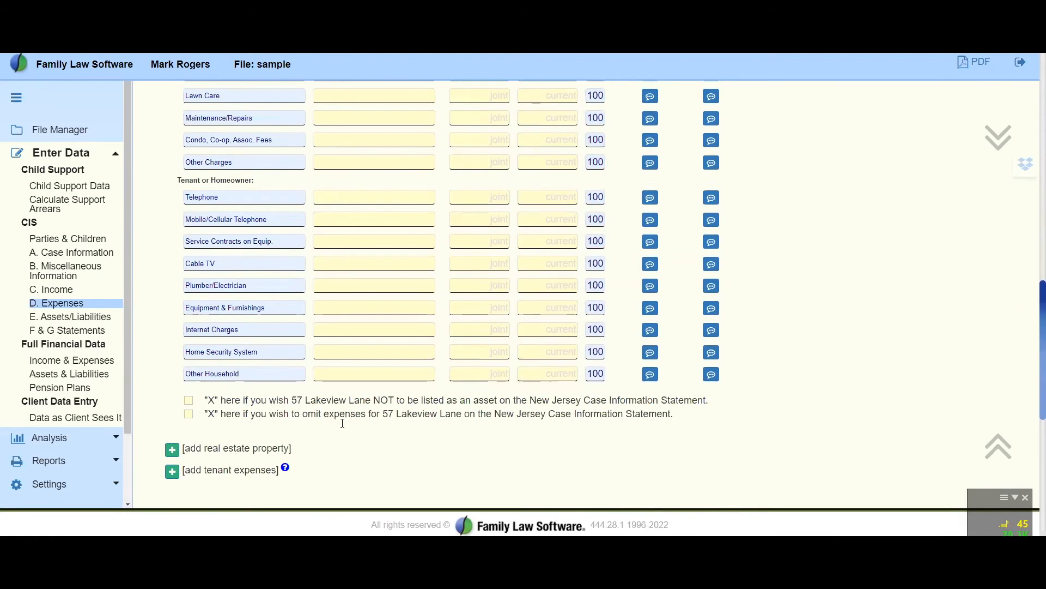
click(172, 449)
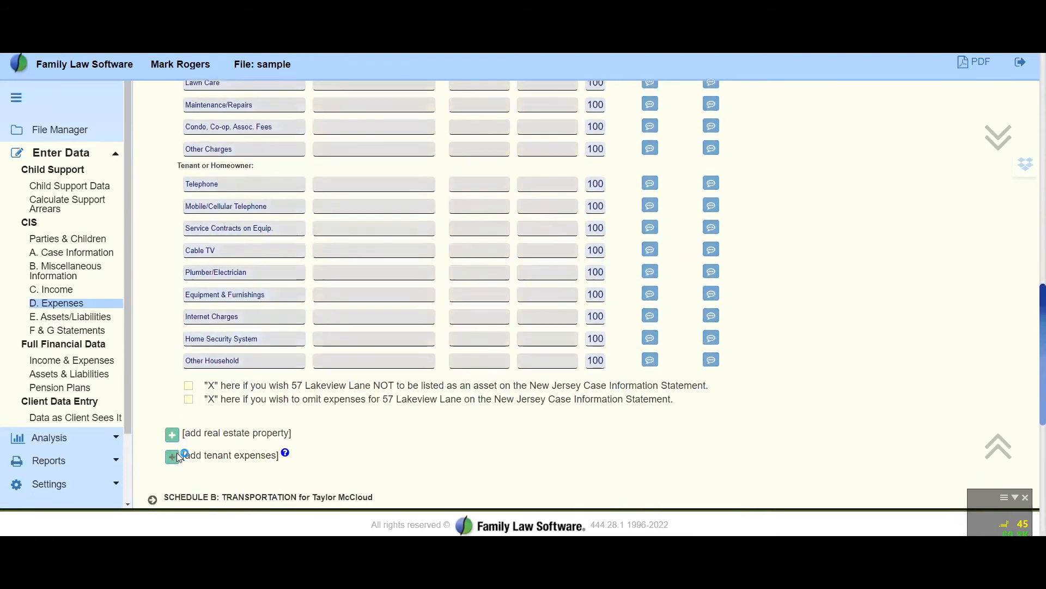
scroll(463, 383, down, 5)
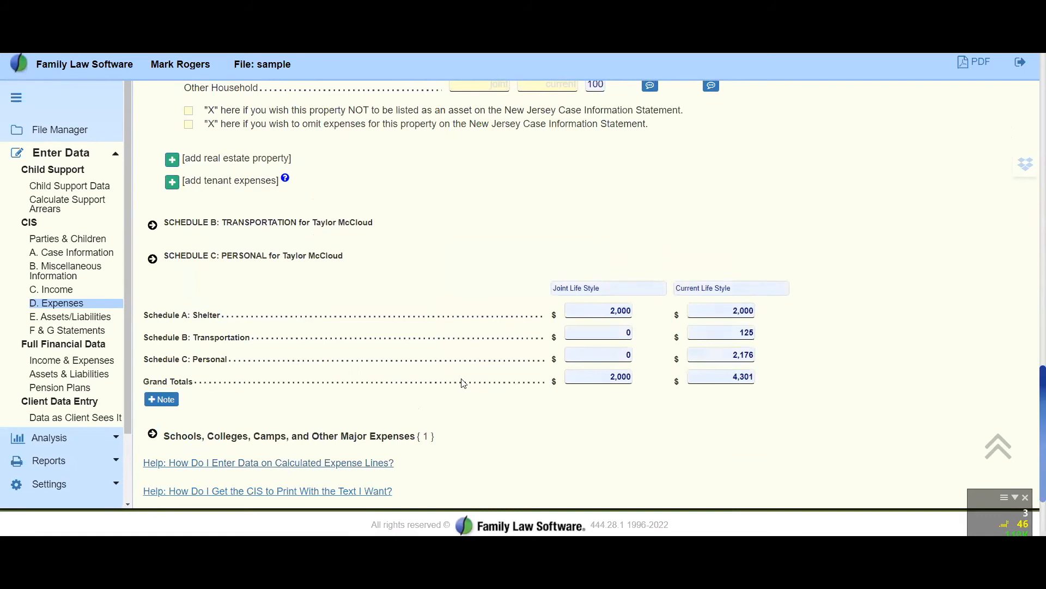
scroll(463, 384, up, 15)
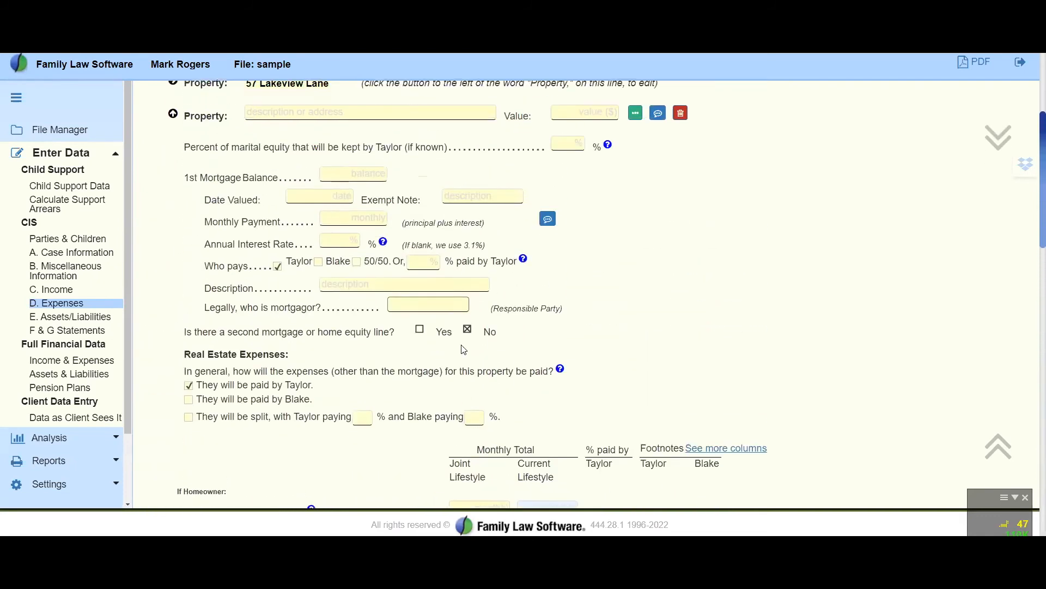
scroll(339, 159, up, 2)
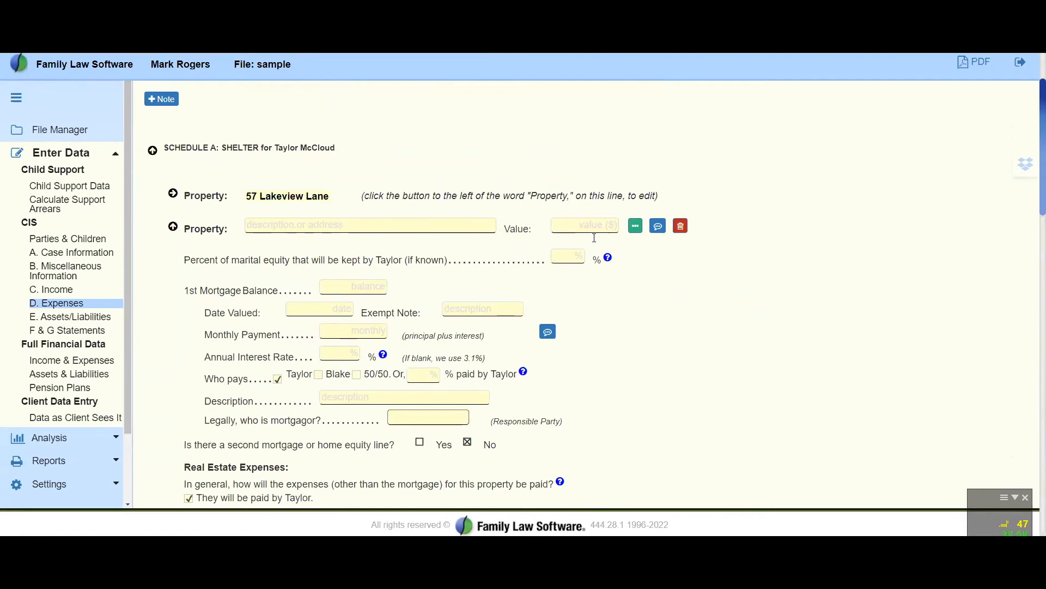
Describe the new property as "Housebaot" and set its value to 300,000
click(347, 233)
text(Housebaot)
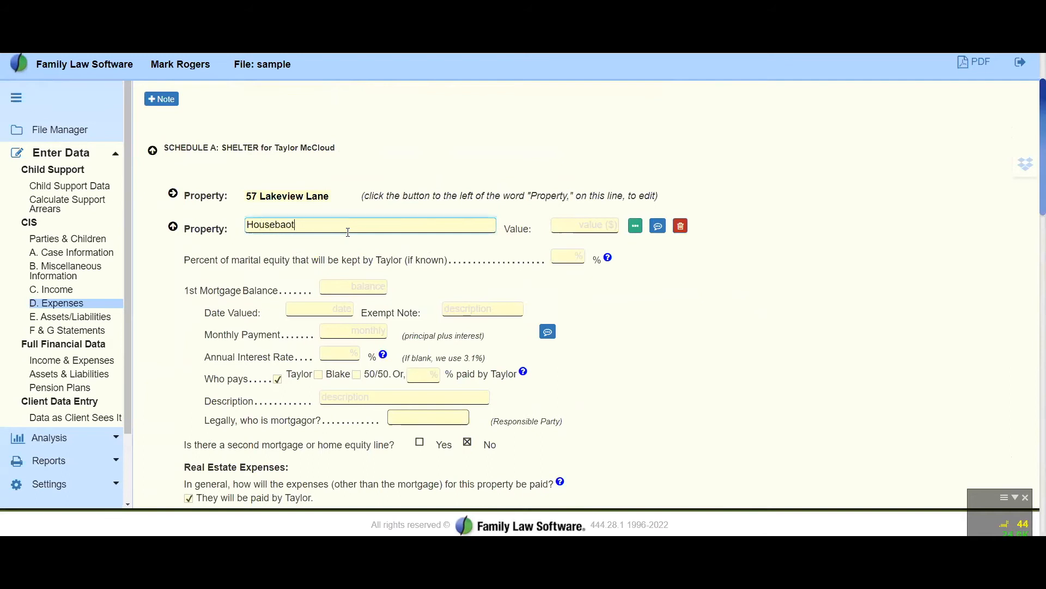
key(Tab)
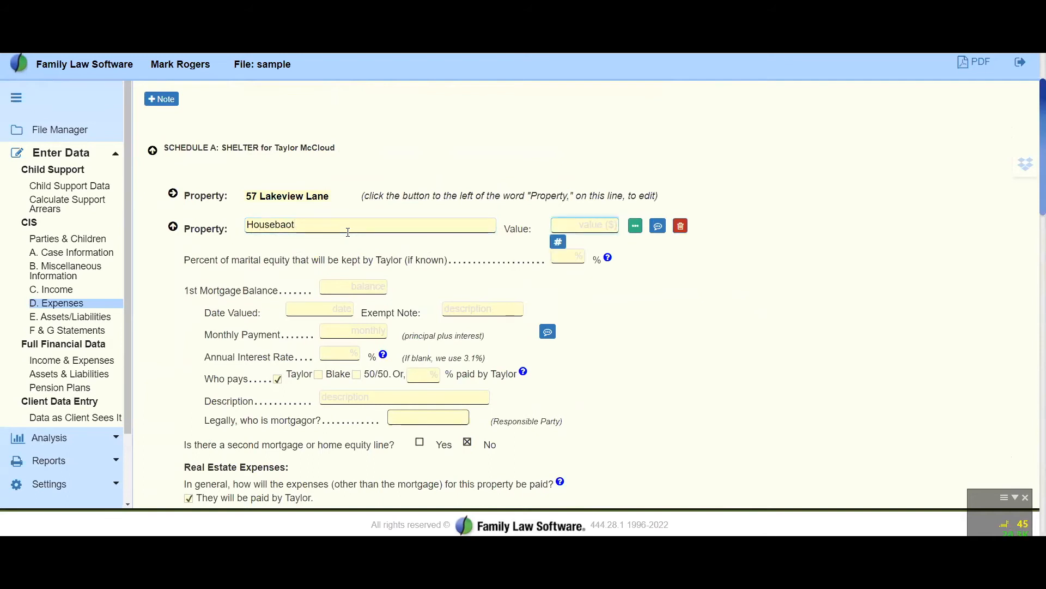
text(300000)
key(Tab)
key(Tab)
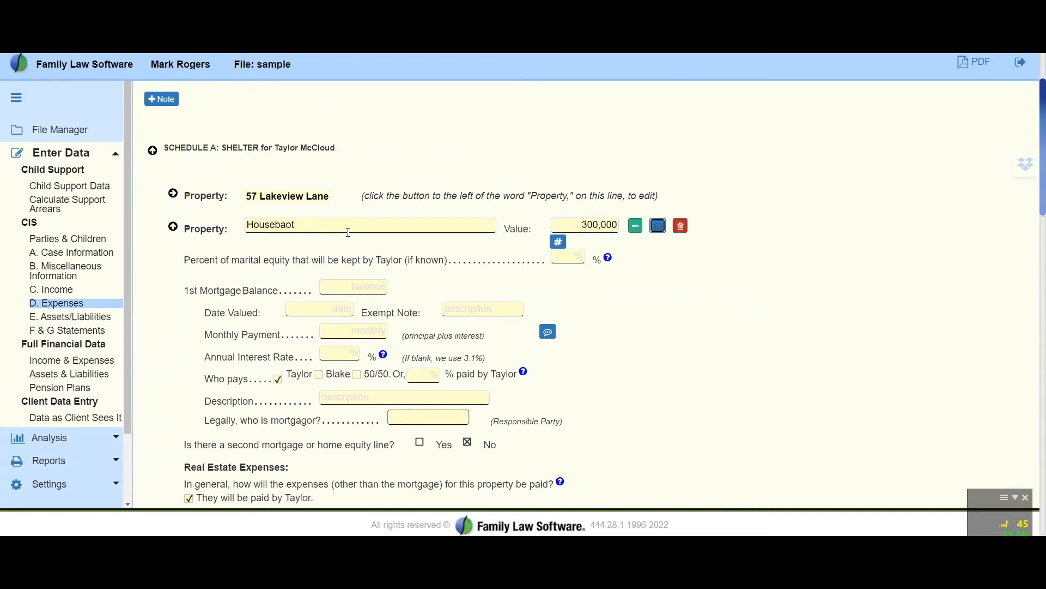
Set the Housebaot's monthly mortgage payment to 1,500 with the other spouse as payer, and collapse the property
click(365, 330)
text(1,500)
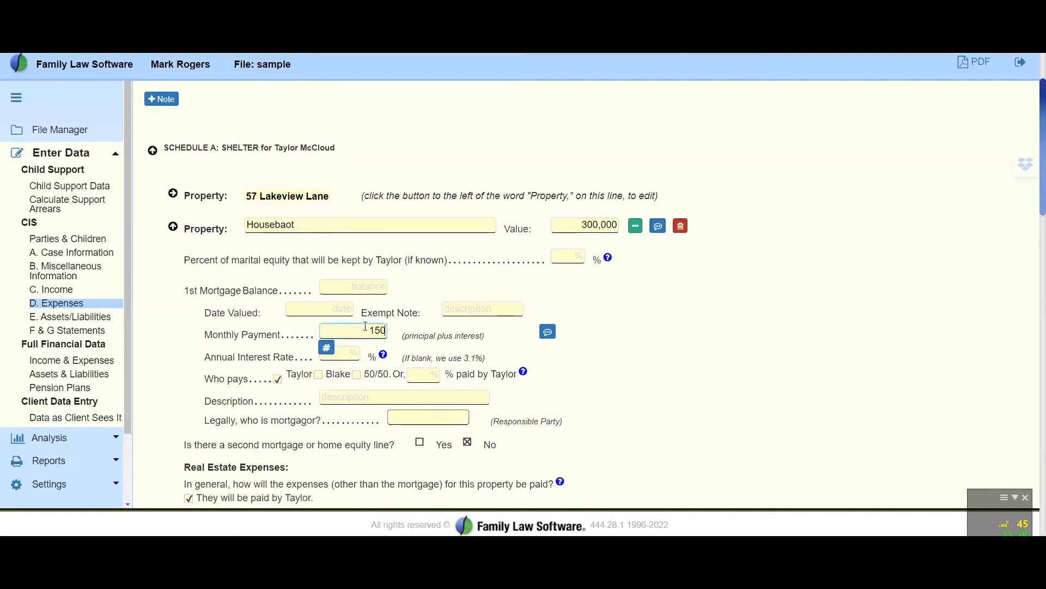
key(Tab)
click(320, 375)
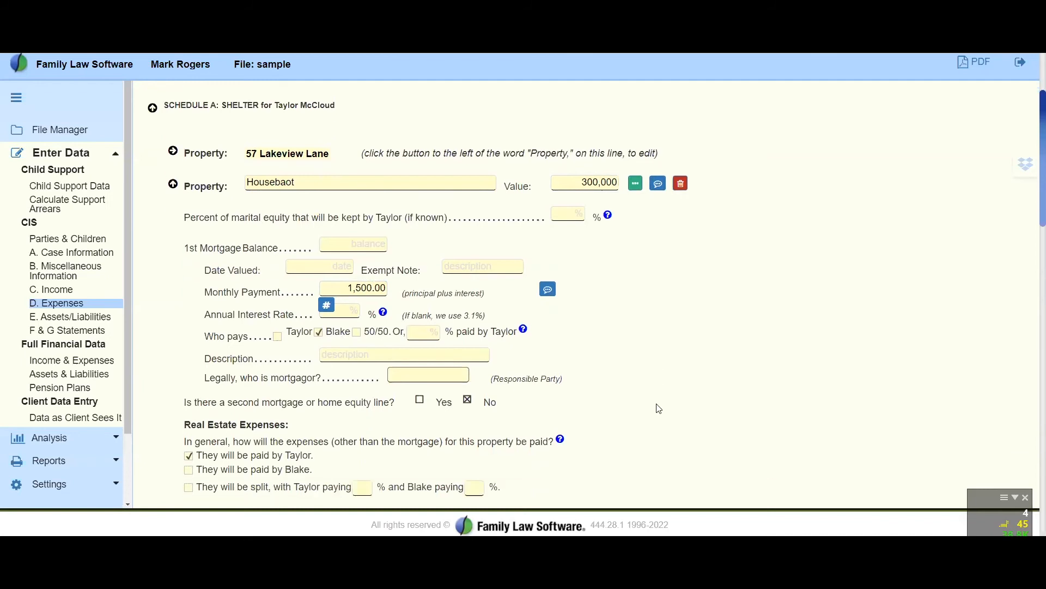
scroll(439, 390, down, 5)
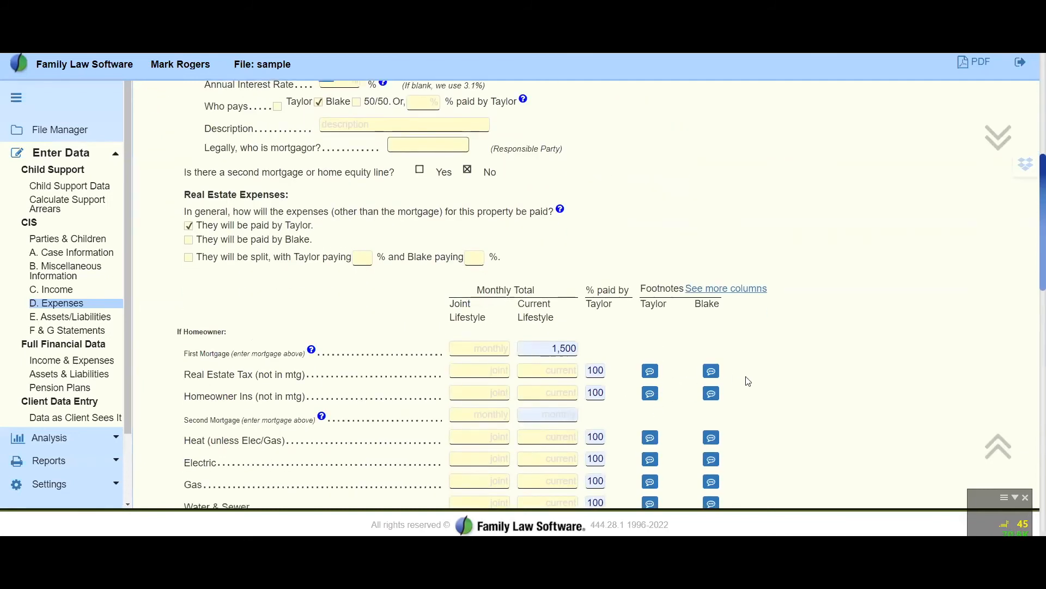
scroll(748, 381, up, 6)
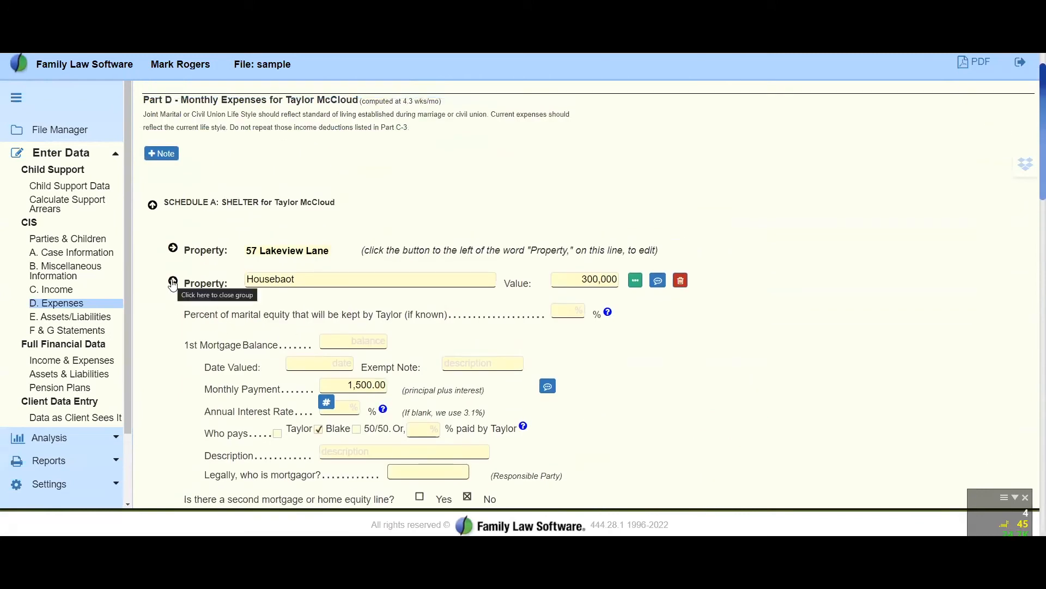
click(173, 281)
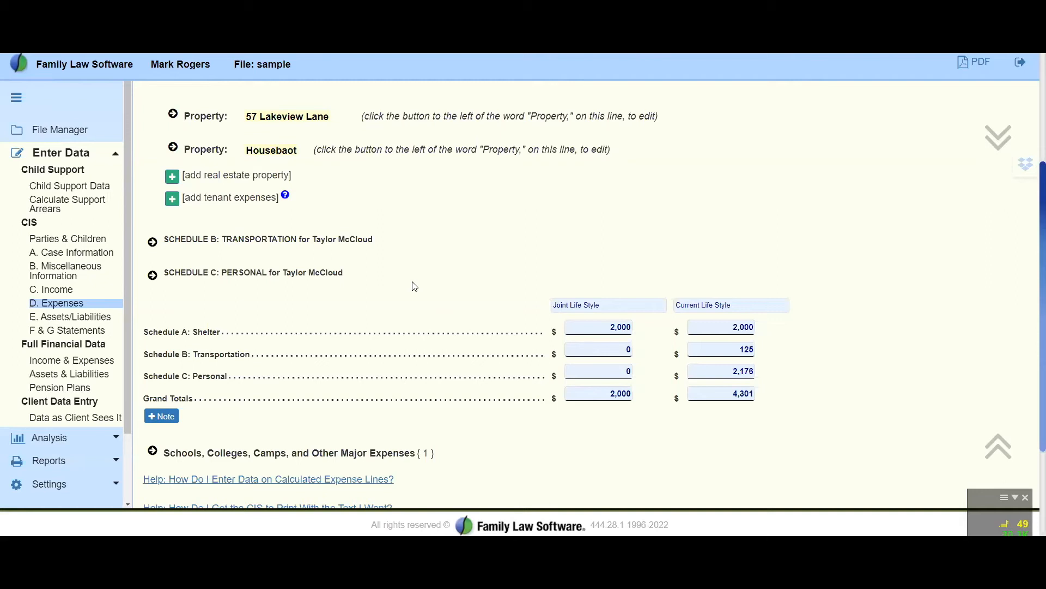
Expand Schedule B: Transportation and review its auto, commuting and other charge lines
scroll(414, 286, down, 1)
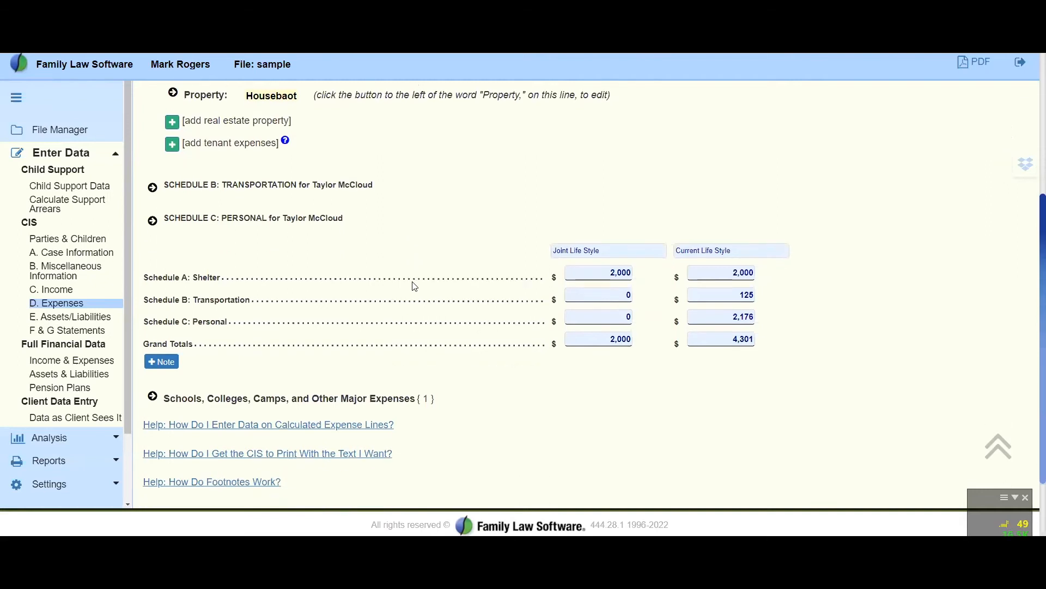
click(152, 188)
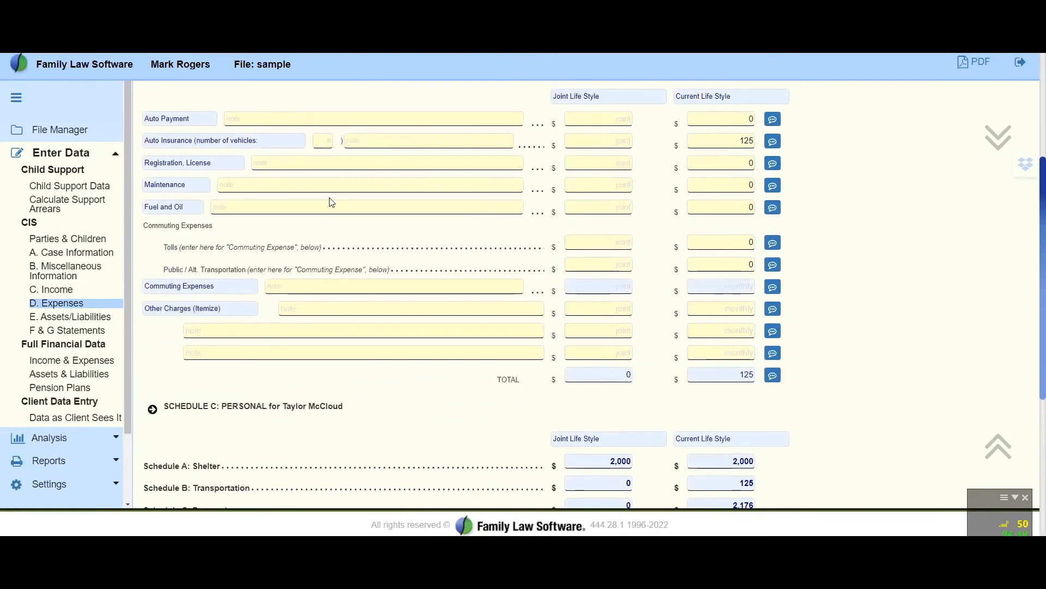
scroll(331, 203, down, 3)
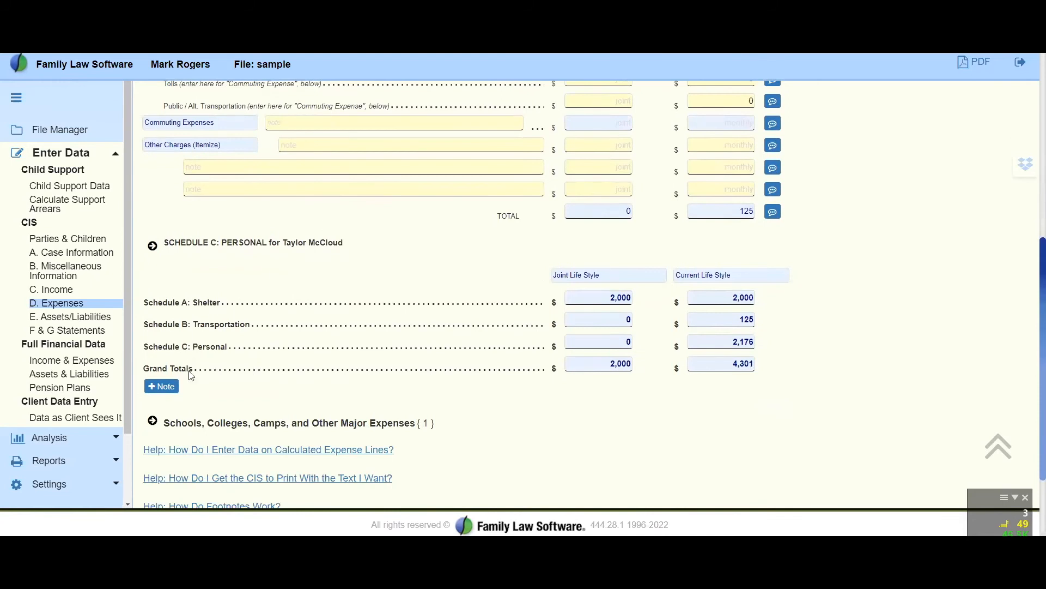
Expand Schedule C: Personal and review its food, prescription drug, clothing and hair care lines
click(152, 251)
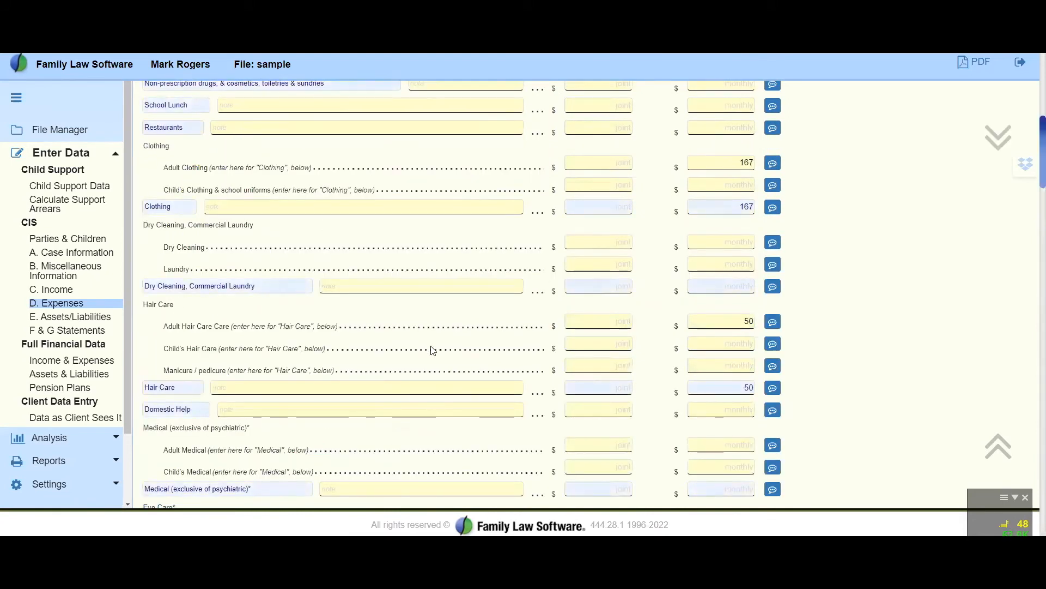
scroll(434, 350, up, 3)
scroll(433, 350, up, 2)
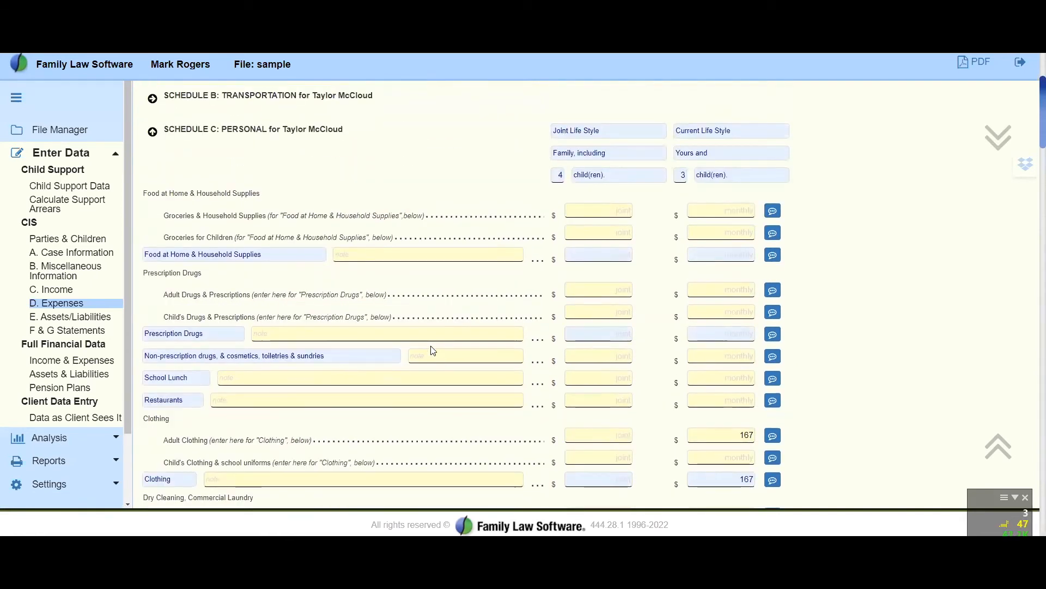
scroll(433, 350, down, 5)
scroll(433, 329, up, 5)
Enter 450 directly in the joint lifestyle Food at Home & Household Supplies subtotal and clear the override
click(617, 256)
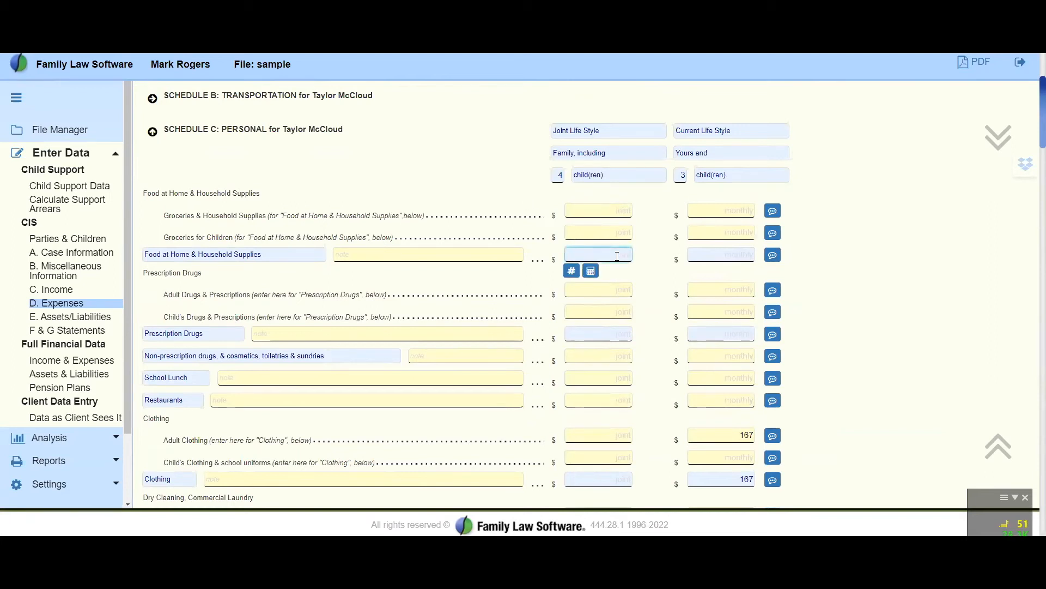
text(450)
key(Tab)
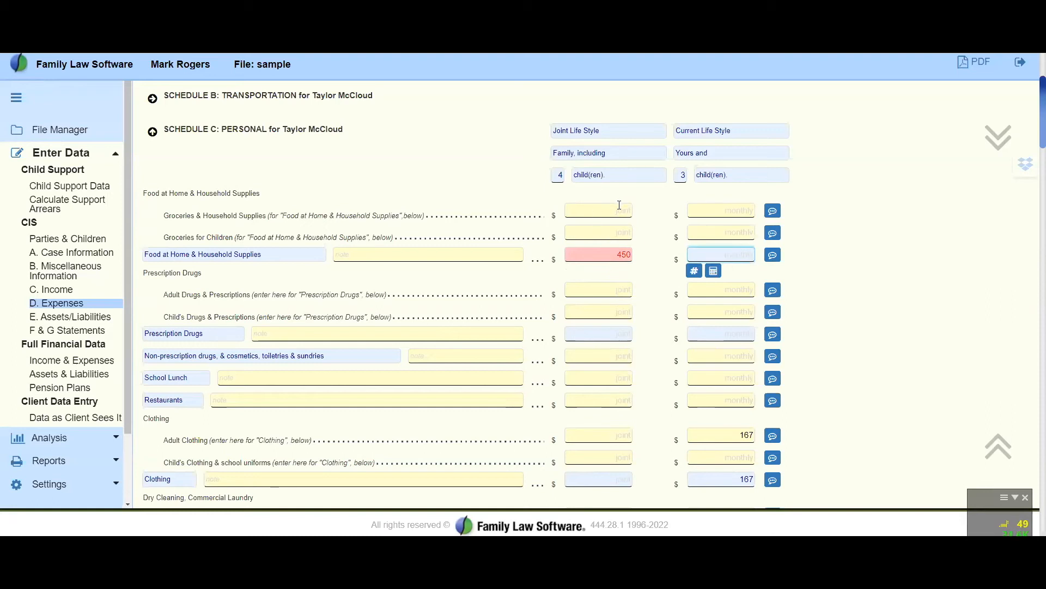
click(619, 254)
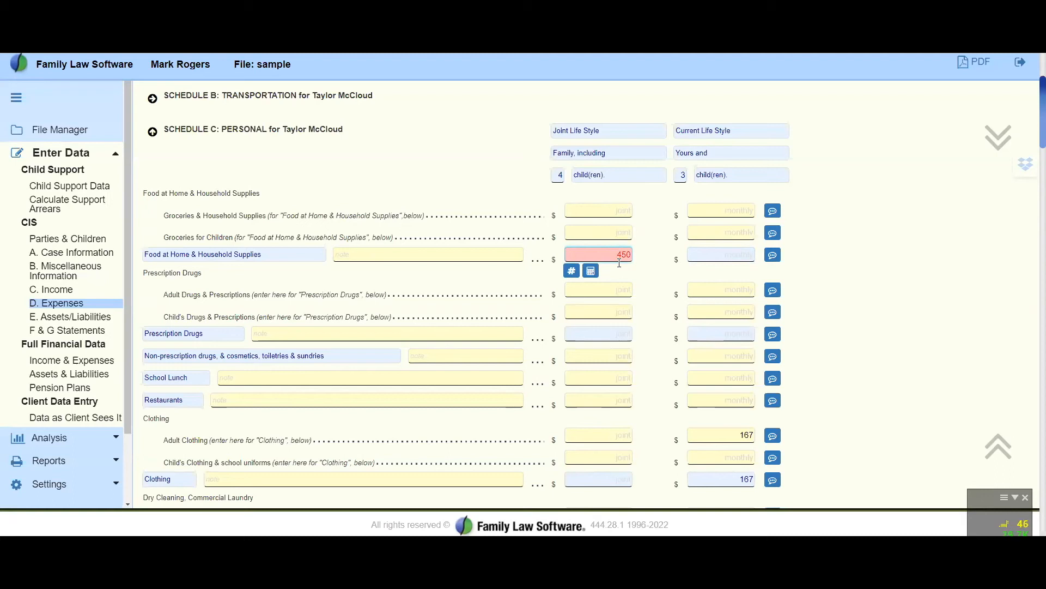
key(Delete)
key(Delete)
key(Delete)
Enter 450 as the joint lifestyle amount for Groceries for Children
click(613, 232)
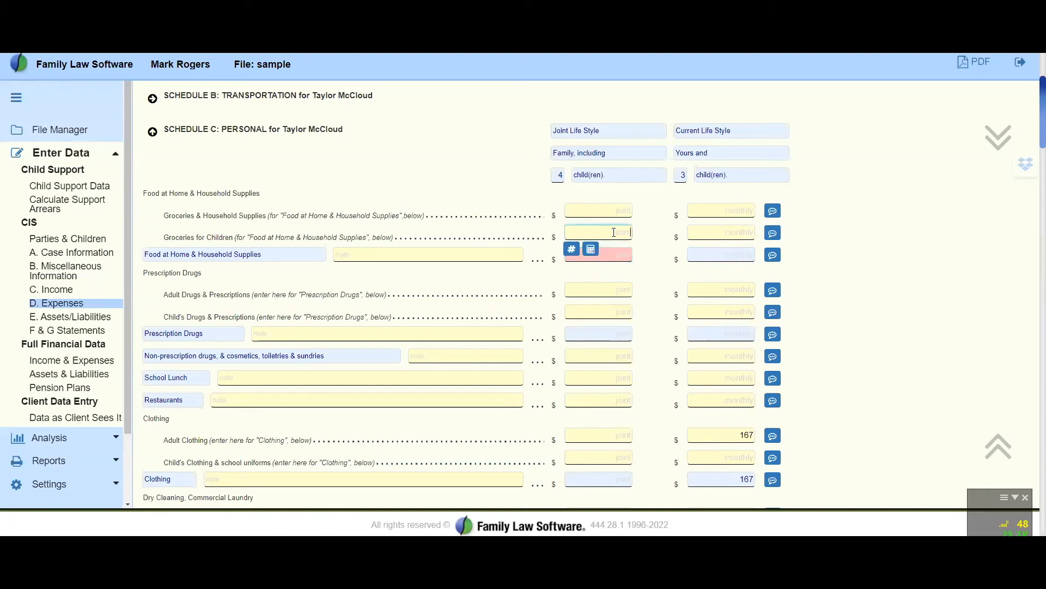
text(450)
key(Tab)
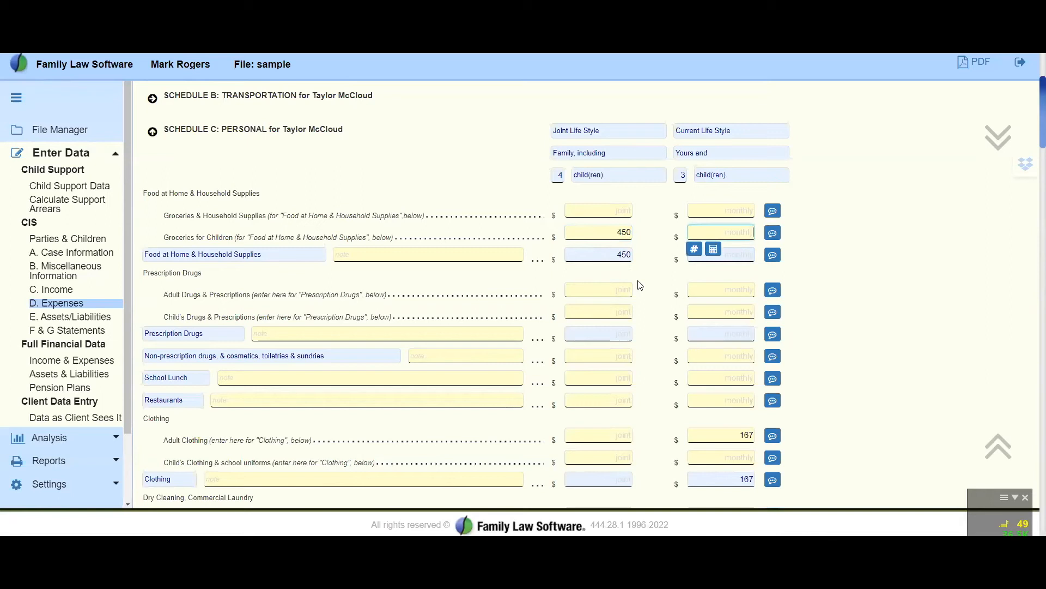
Set the joint lifestyle amounts to 250 for Groceries & Household Supplies and 200 for Groceries for Children
click(619, 210)
text(250)
key(Tab)
key(Tab)
key(Tab)
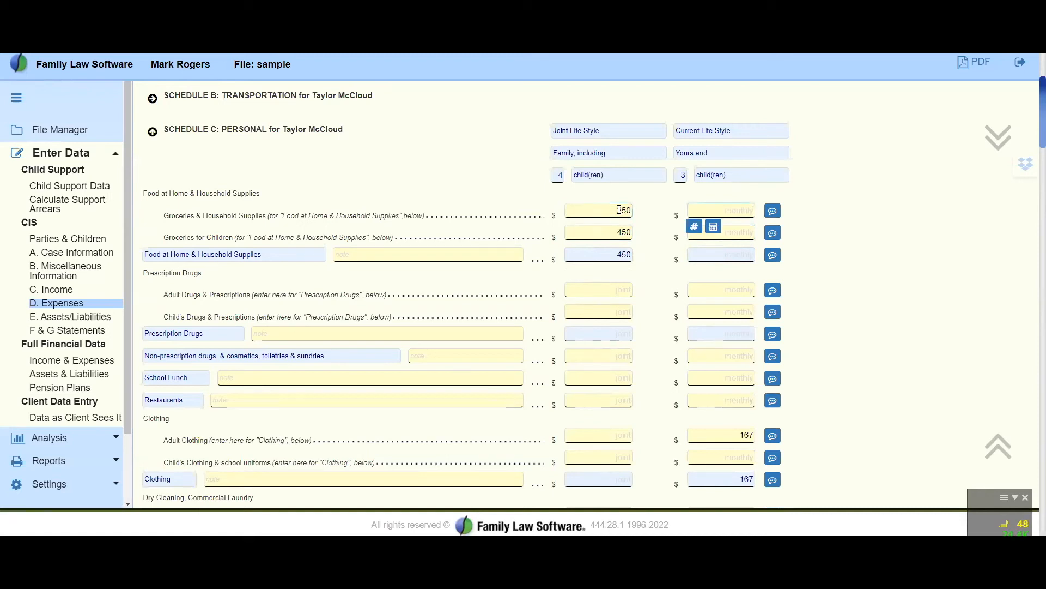
text(200)
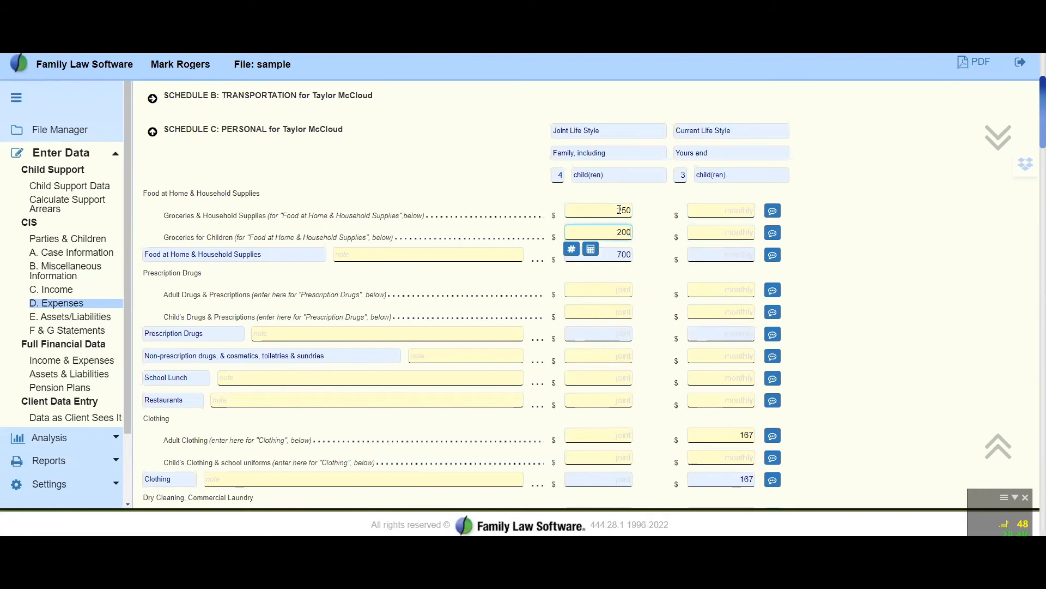
key(Tab)
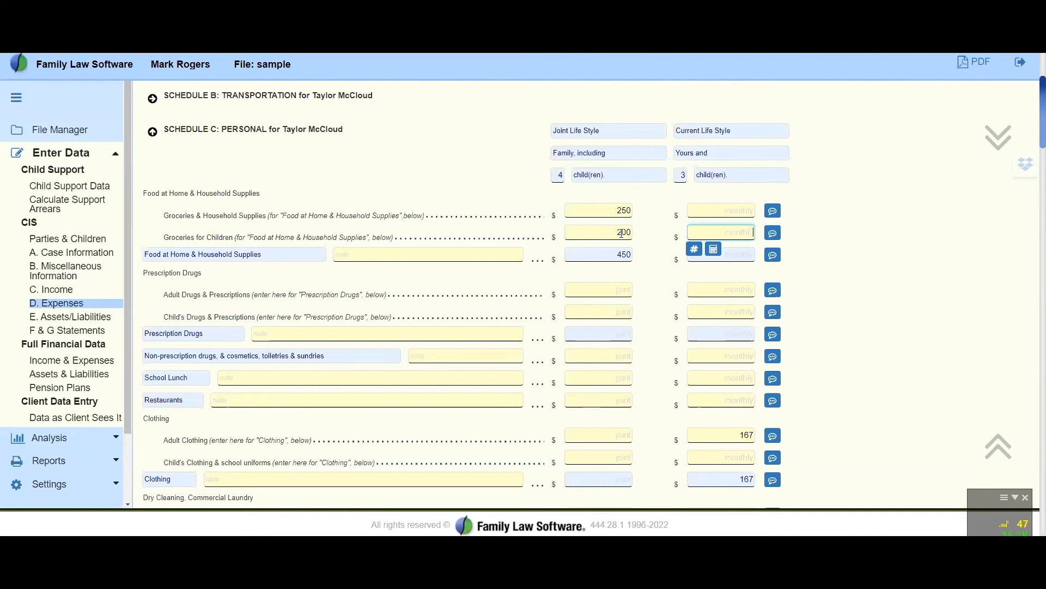
Review the Schedule C lines for prescription drugs, clothing, dry cleaning, hair care, medical, eye care, dental and medical insurance
scroll(821, 297, down, 3)
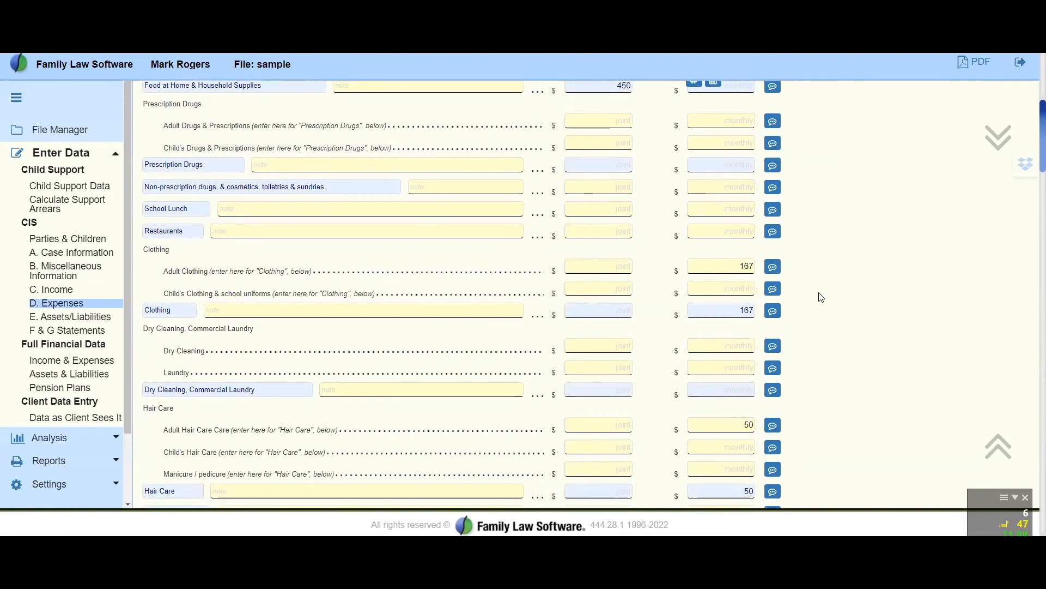
scroll(821, 297, down, 3)
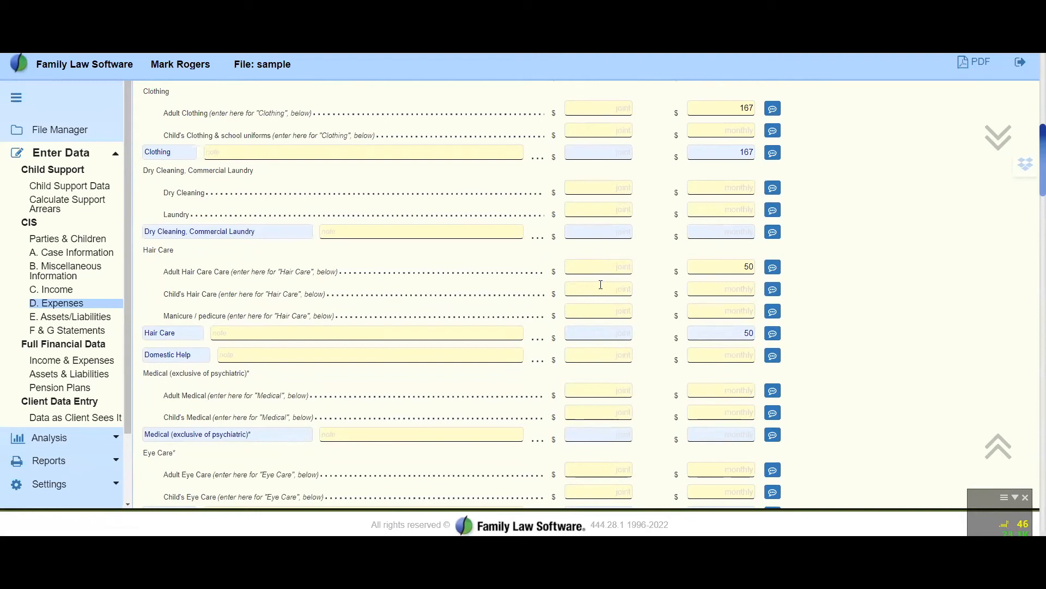
click(600, 335)
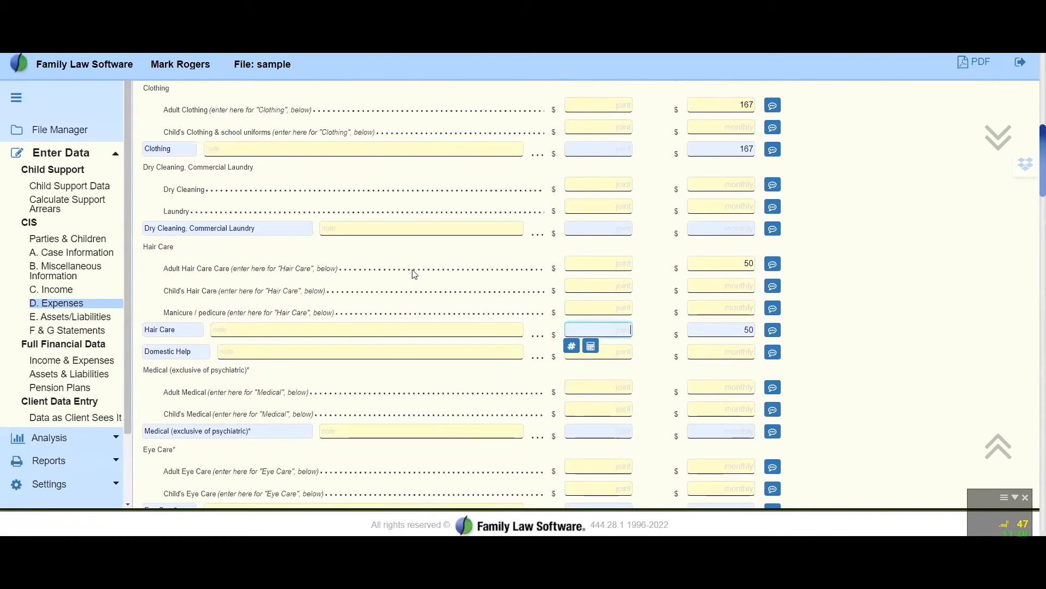
scroll(414, 273, down, 8)
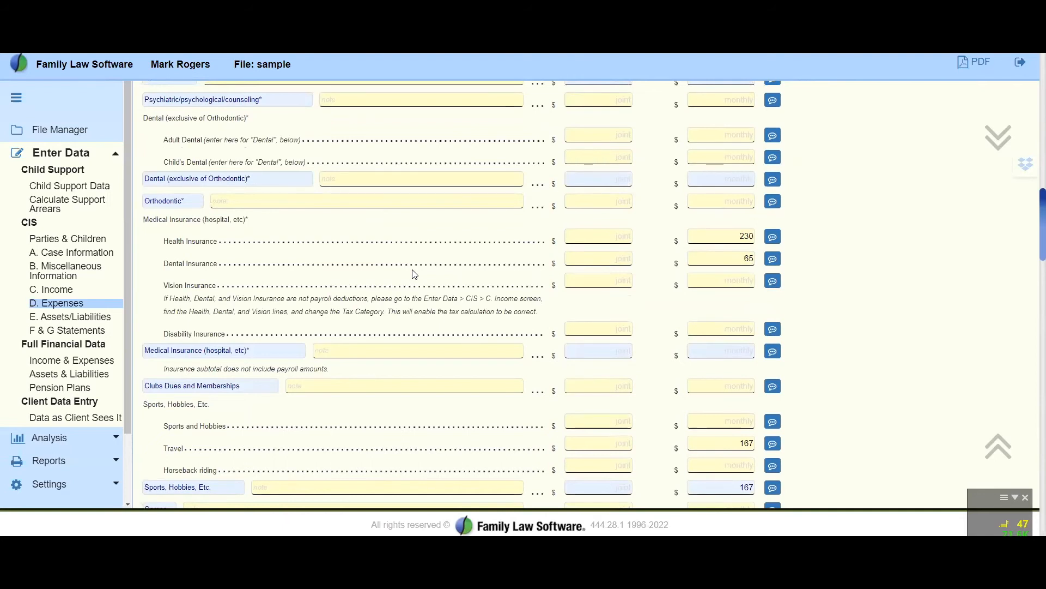
scroll(414, 273, up, 4)
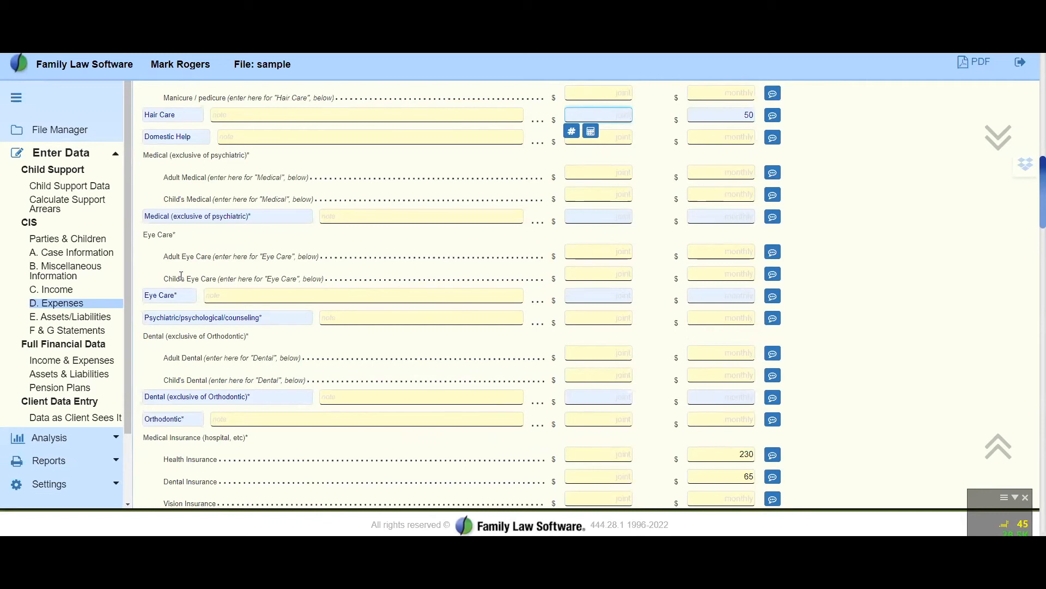
scroll(425, 312, down, 7)
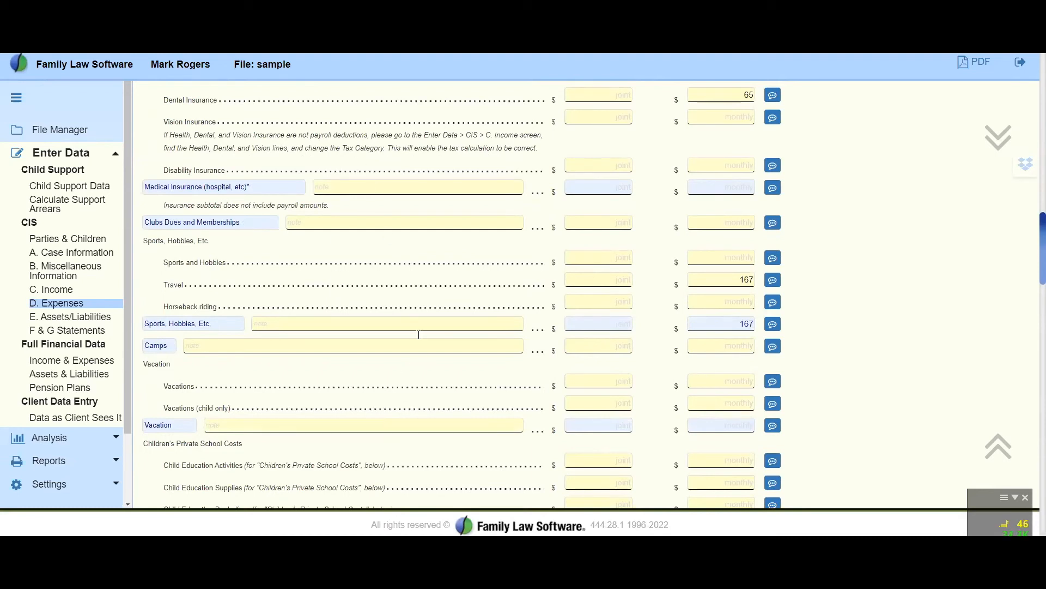
Review the remaining Schedule C lines, from sports, vacations and education through entertainment, contributions, debt service and parenting time expenses
scroll(419, 349, down, 5)
scroll(420, 332, down, 2)
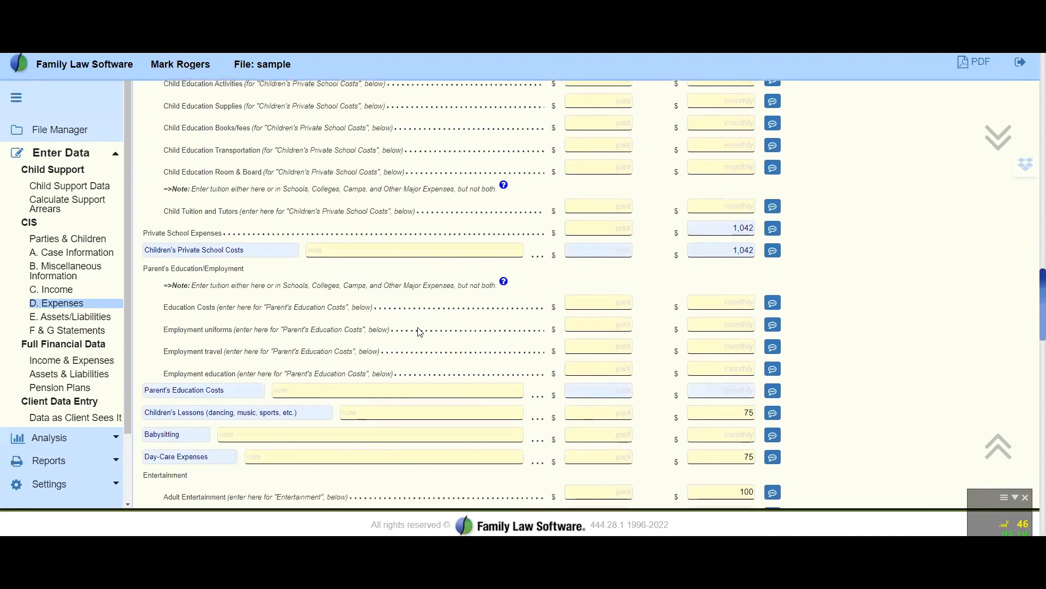
scroll(420, 332, down, 1)
scroll(419, 332, down, 1)
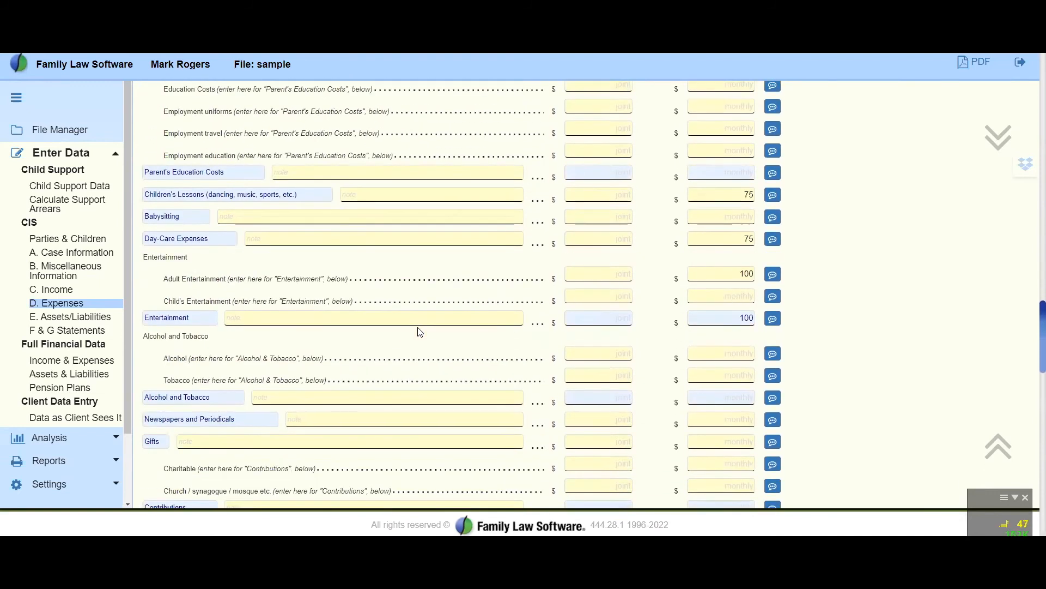
scroll(420, 333, up, 4)
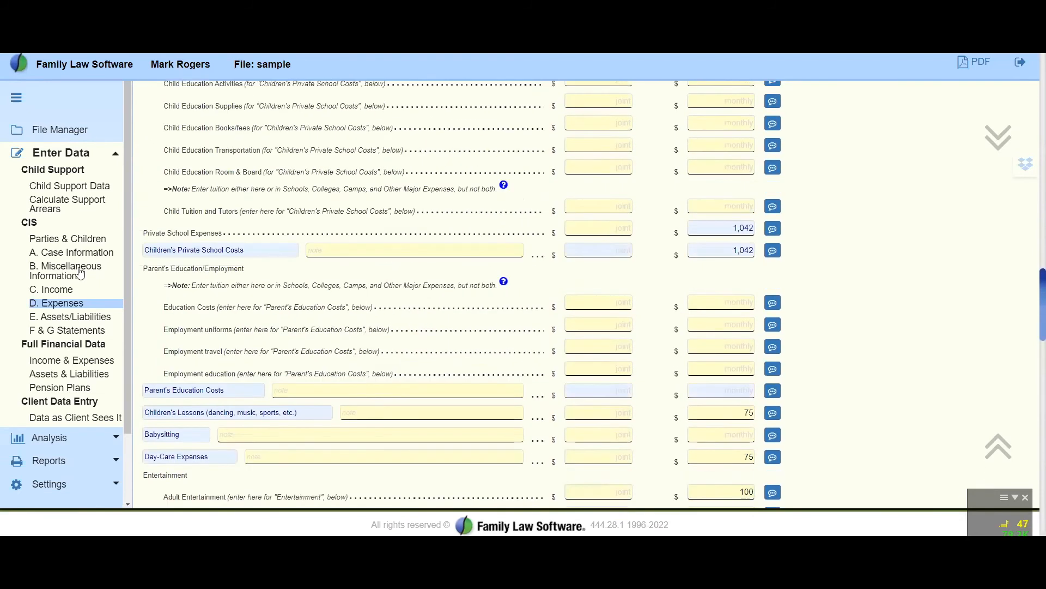
scroll(518, 403, down, 5)
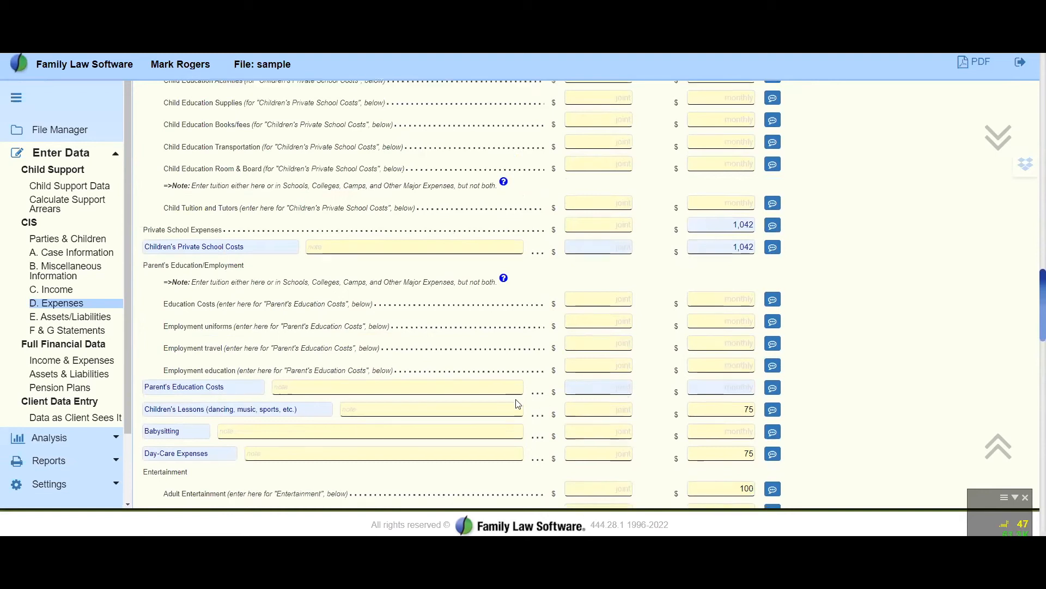
scroll(518, 404, down, 9)
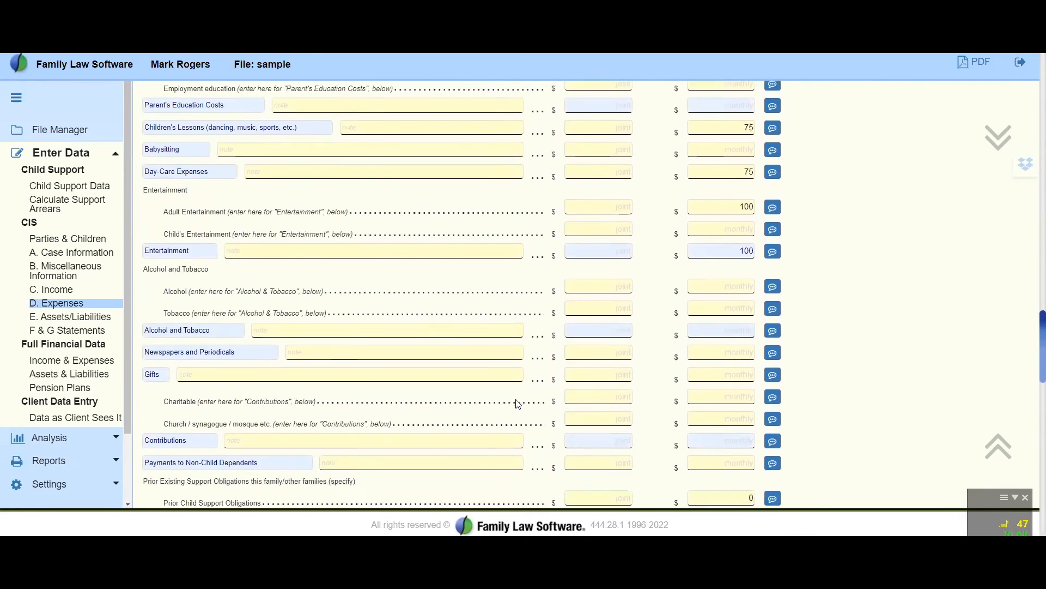
scroll(516, 399, down, 10)
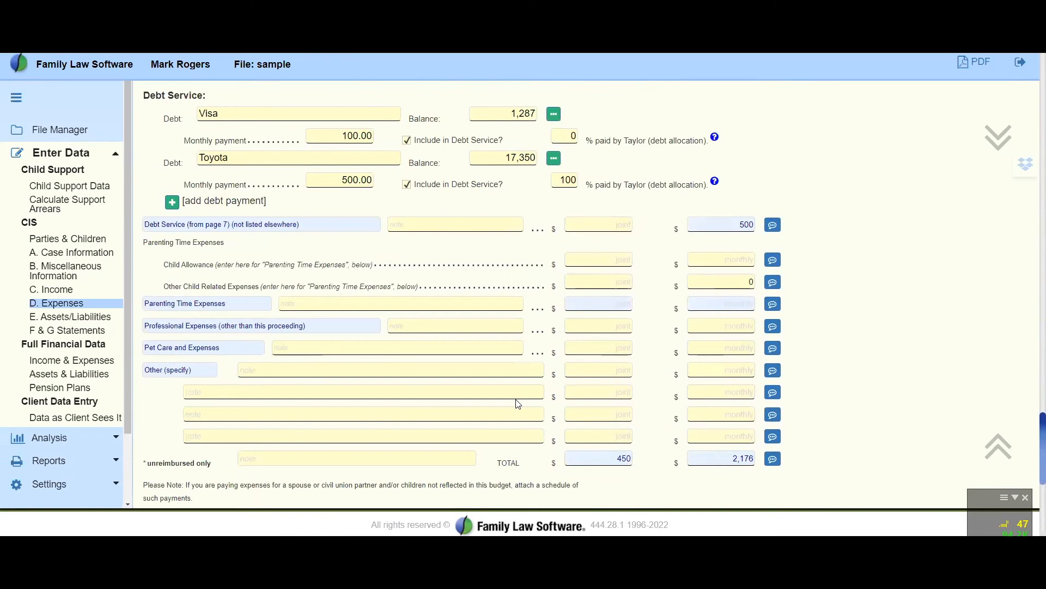
Open Part E Assets/Liabilities and review the Statement of Assets from real property through other assets and the asset totals
click(63, 321)
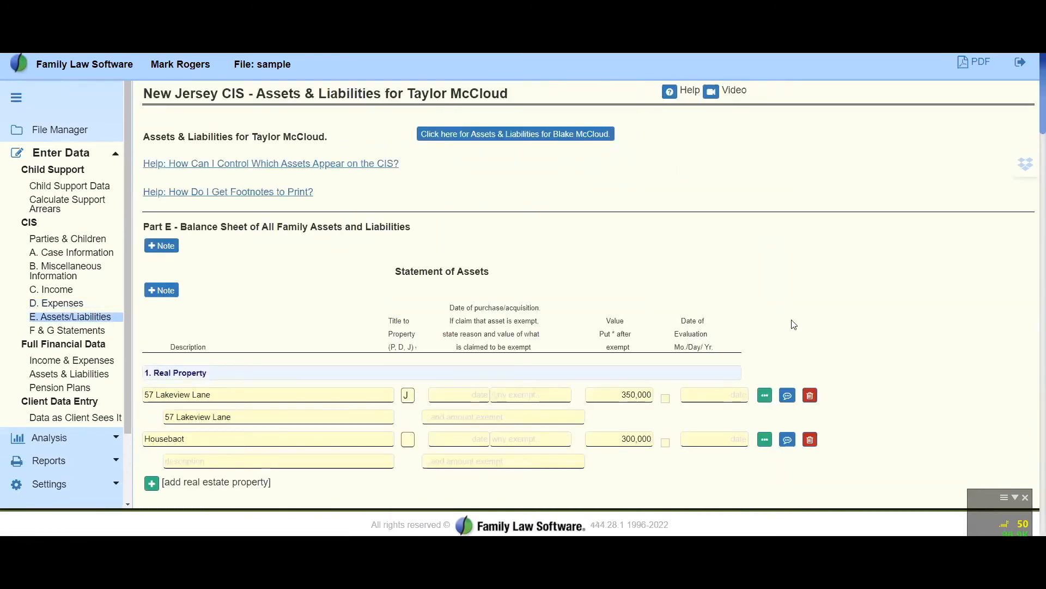
scroll(900, 330, down, 4)
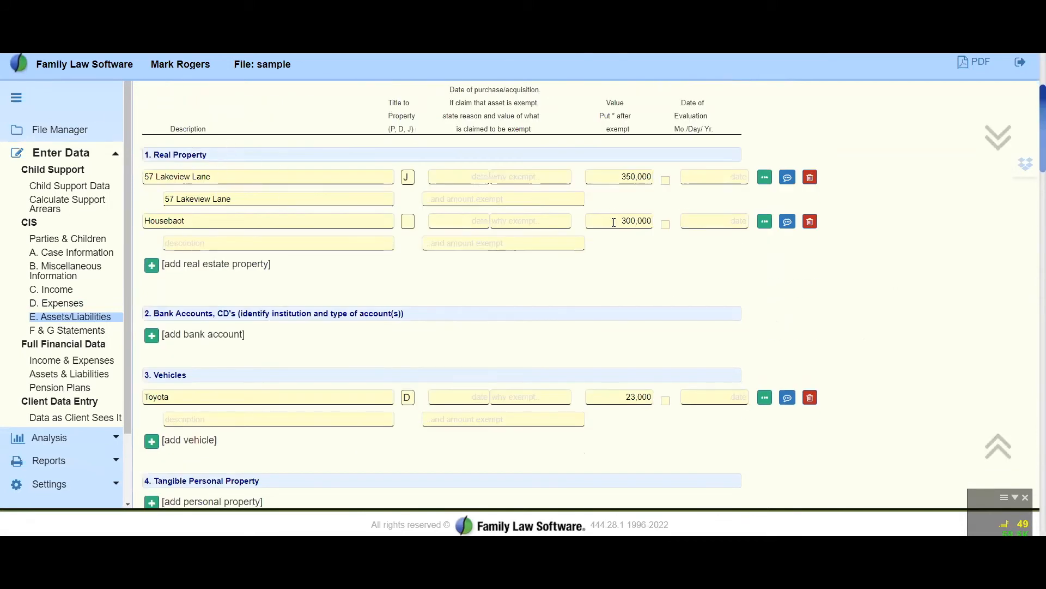
scroll(1016, 276, down, 6)
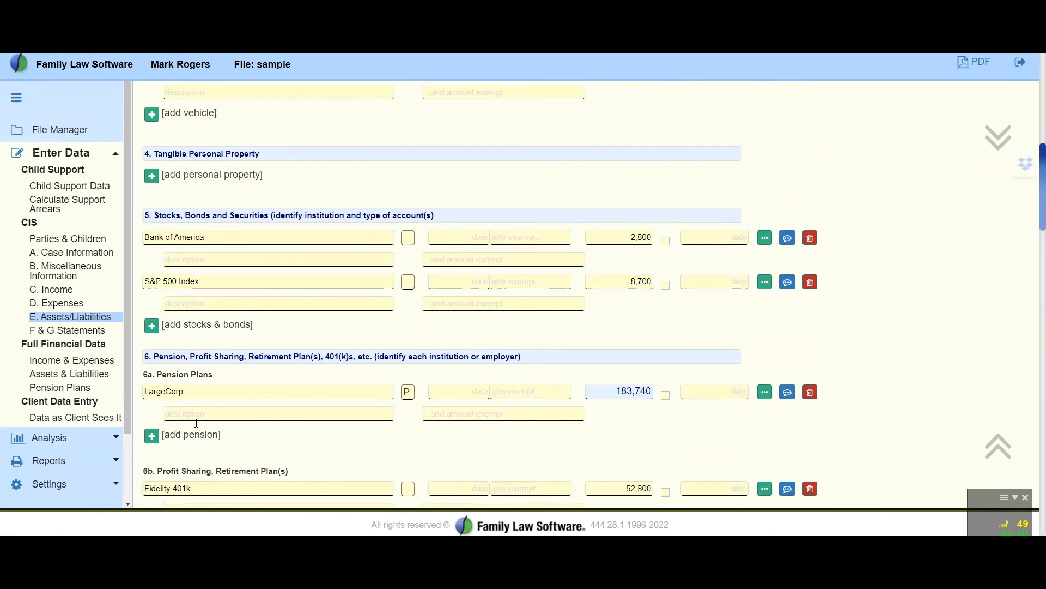
scroll(227, 407, down, 2)
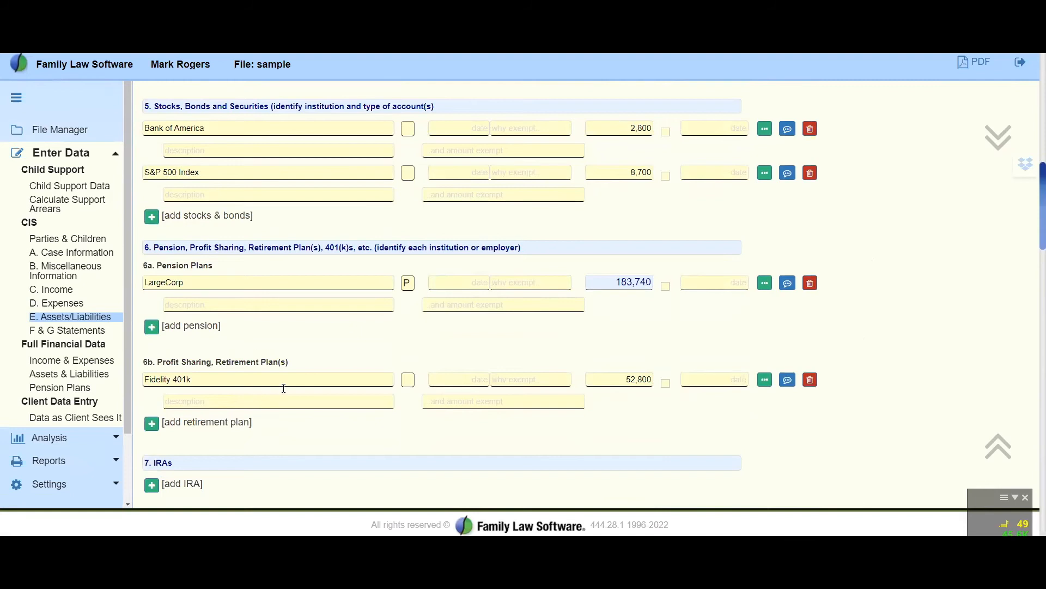
scroll(284, 388, up, 3)
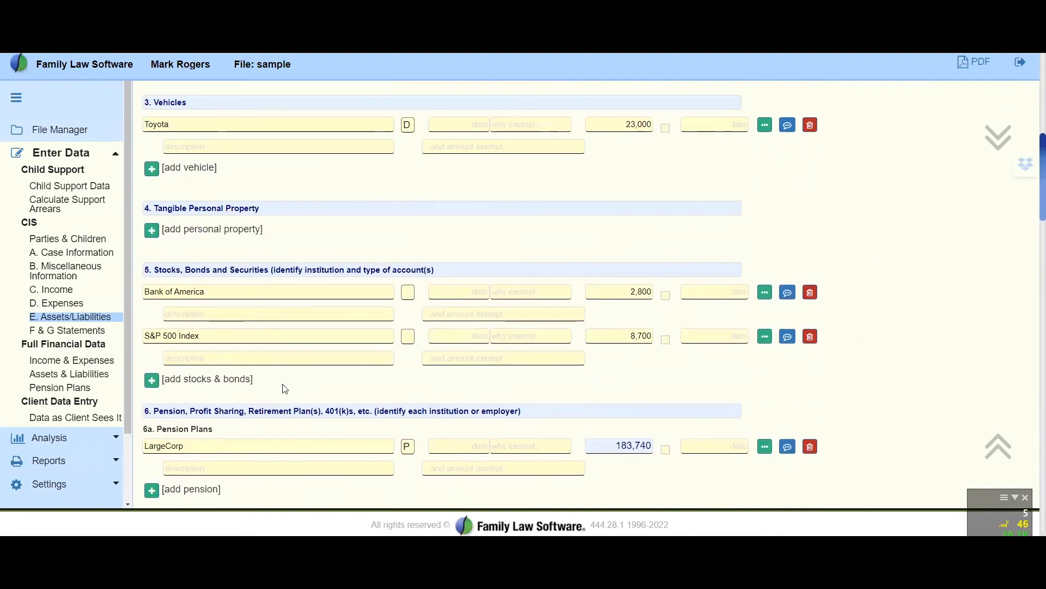
scroll(284, 388, down, 5)
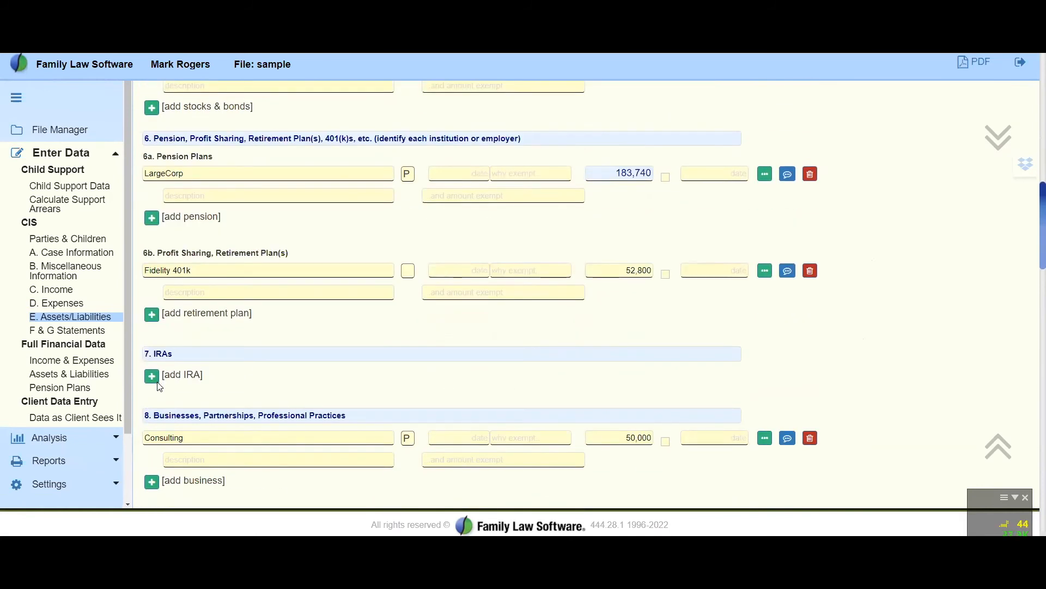
scroll(385, 263, down, 7)
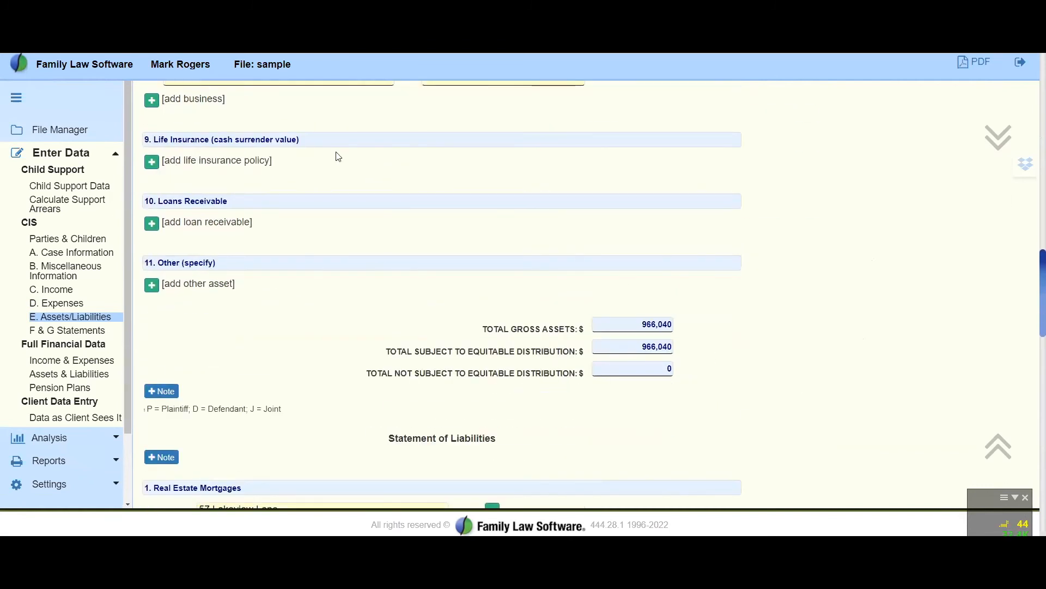
Mark the Toyota vehicle as exempt in the Statement of Assets and check the equitable distribution totals
scroll(380, 308, up, 15)
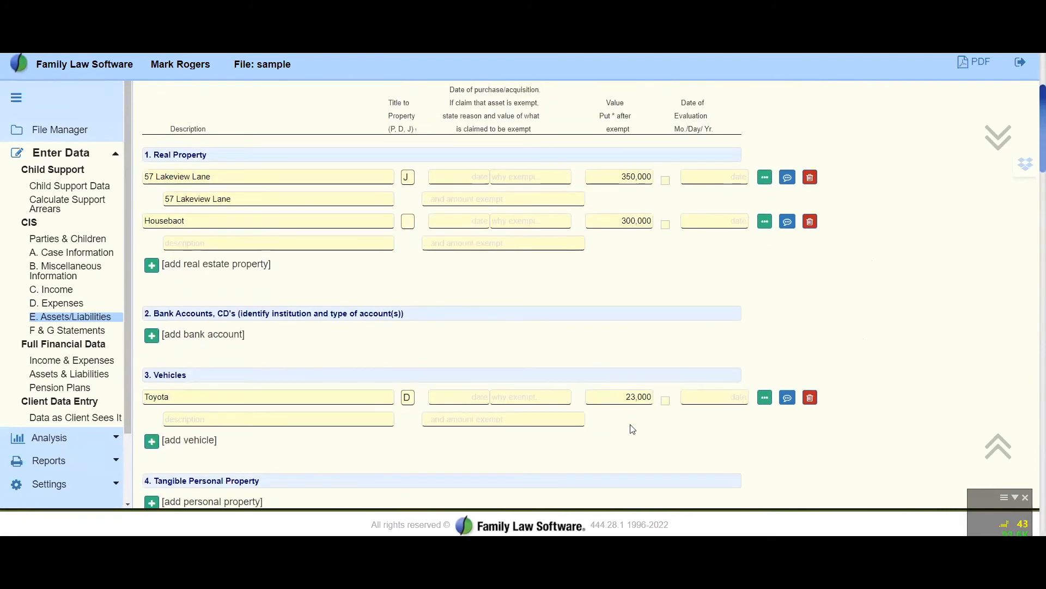
click(666, 401)
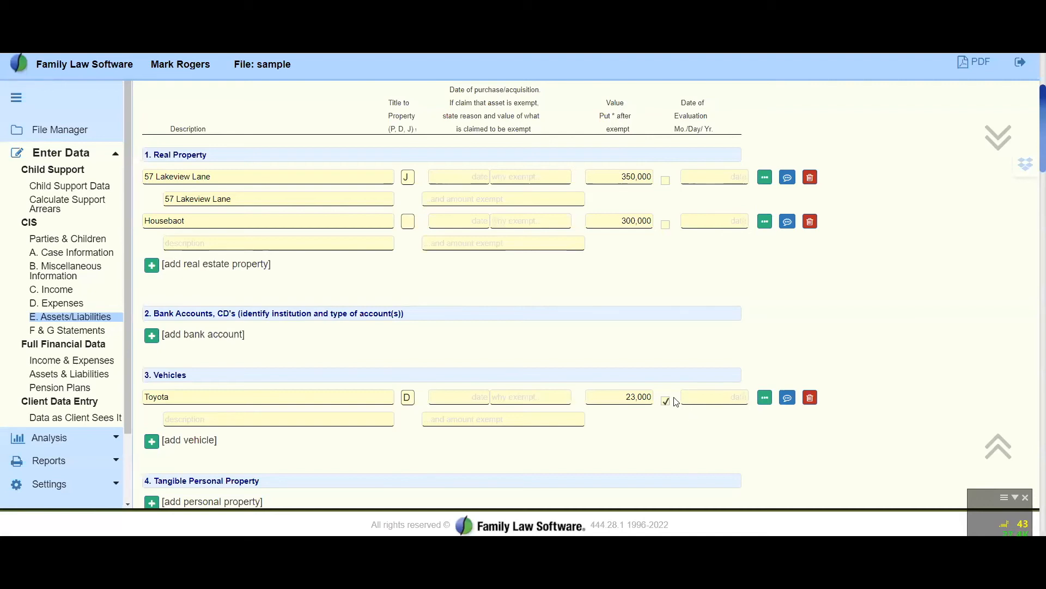
scroll(676, 402, down, 20)
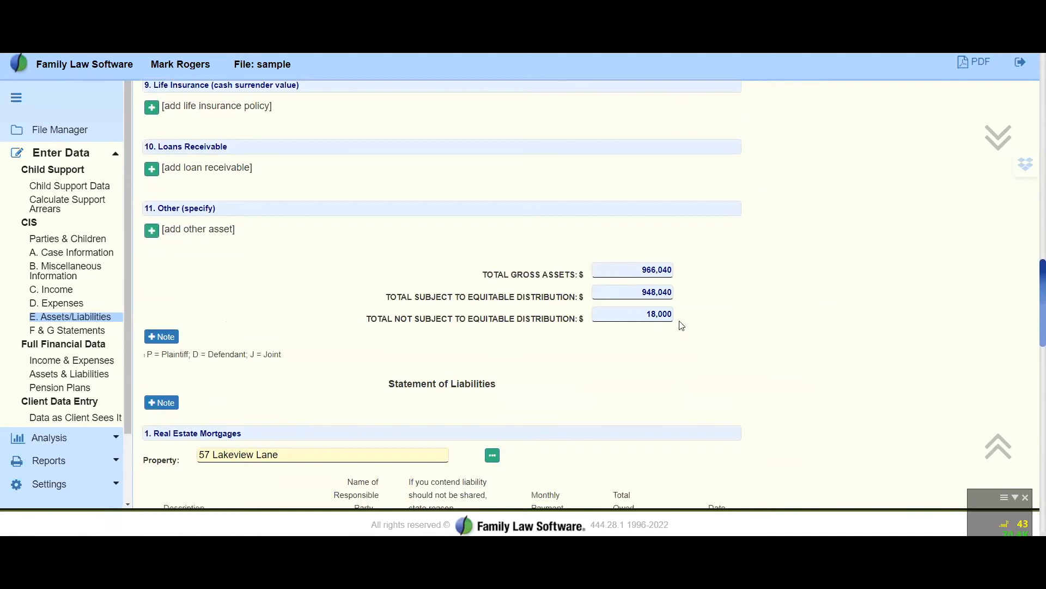
scroll(718, 350, up, 10)
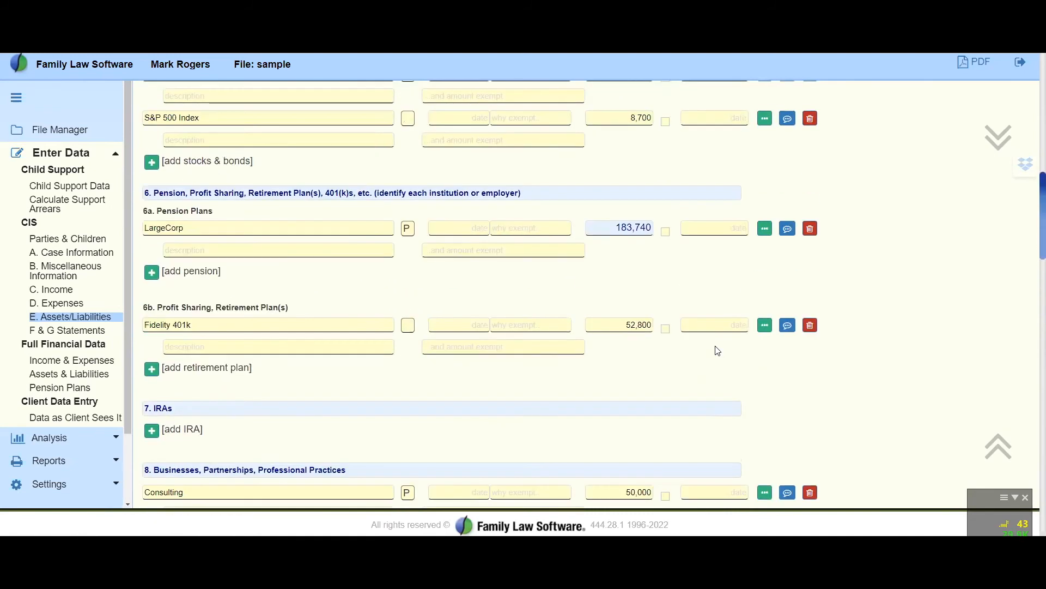
scroll(717, 350, up, 5)
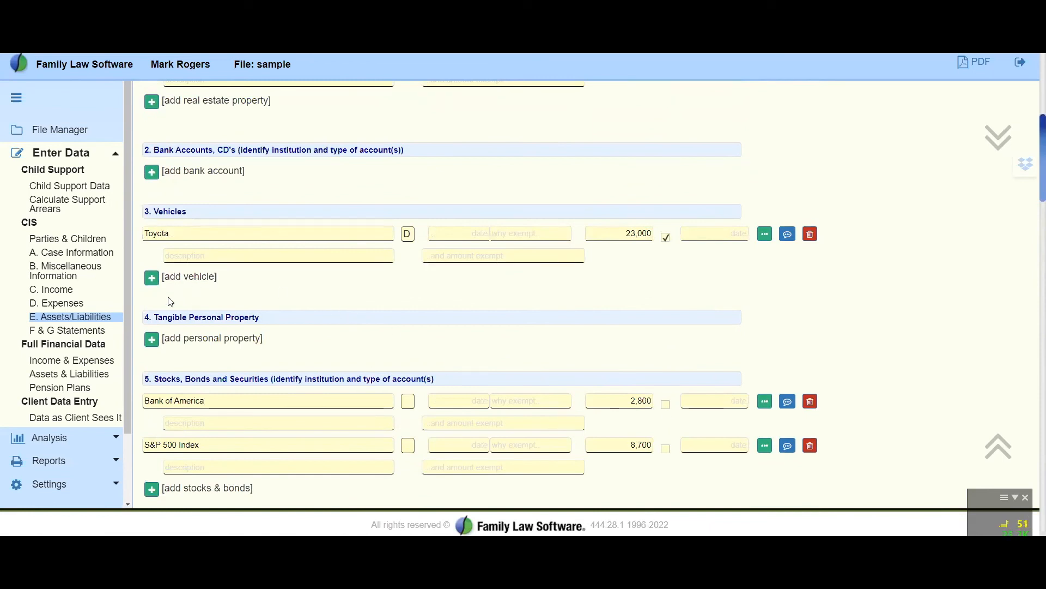
Open the F & G Statements page, look at the special problems note window and review the required attachments checklist
click(68, 330)
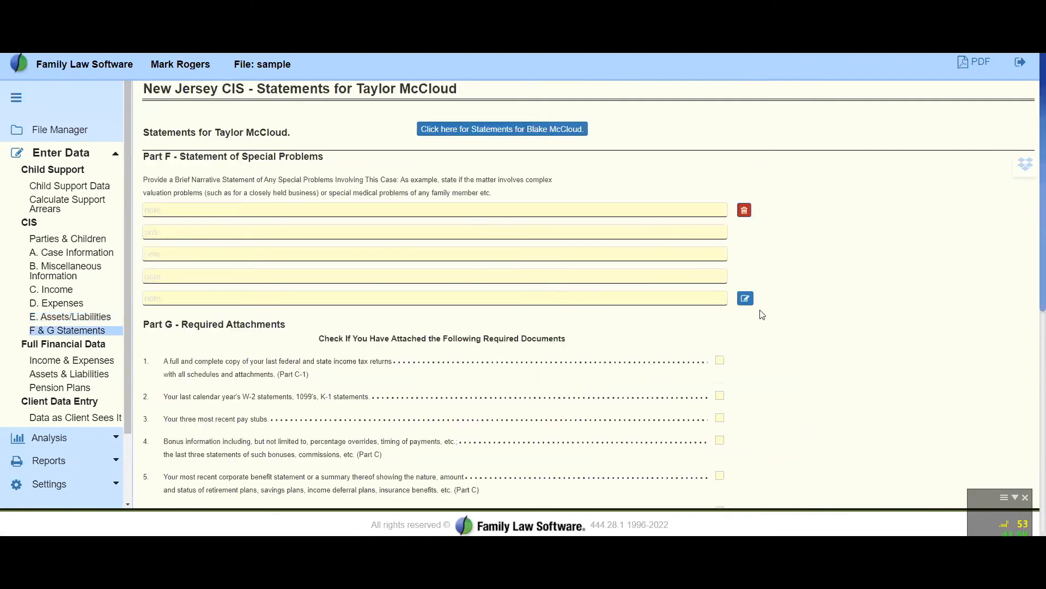
click(745, 299)
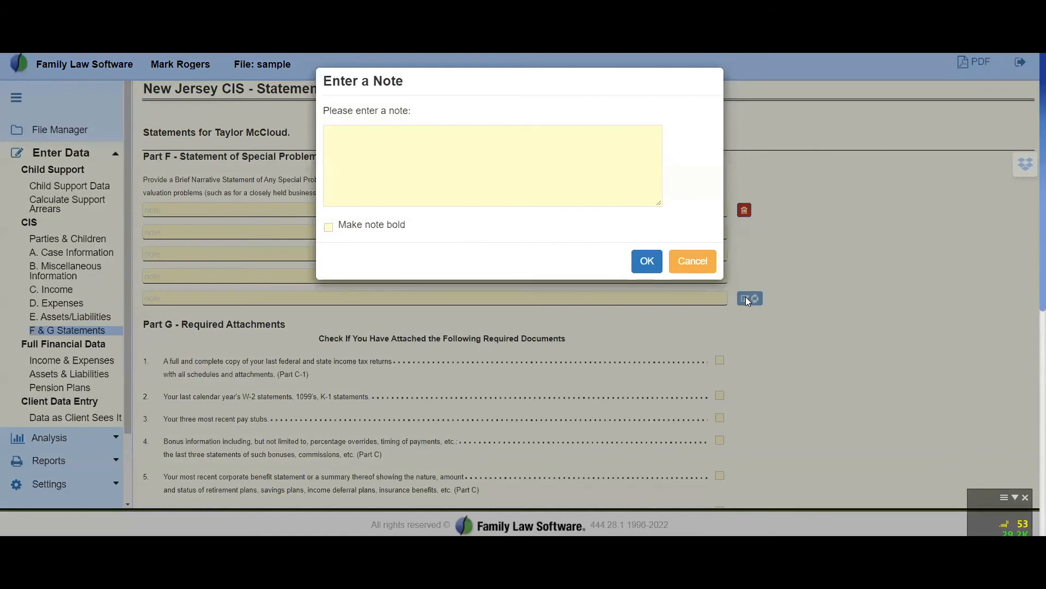
click(708, 267)
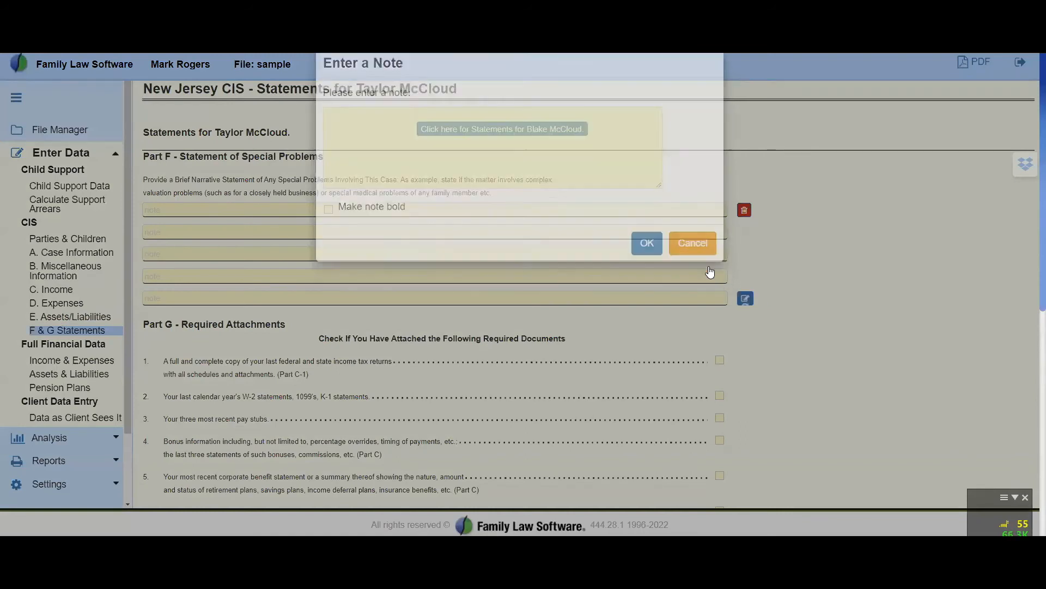
scroll(550, 299, down, 5)
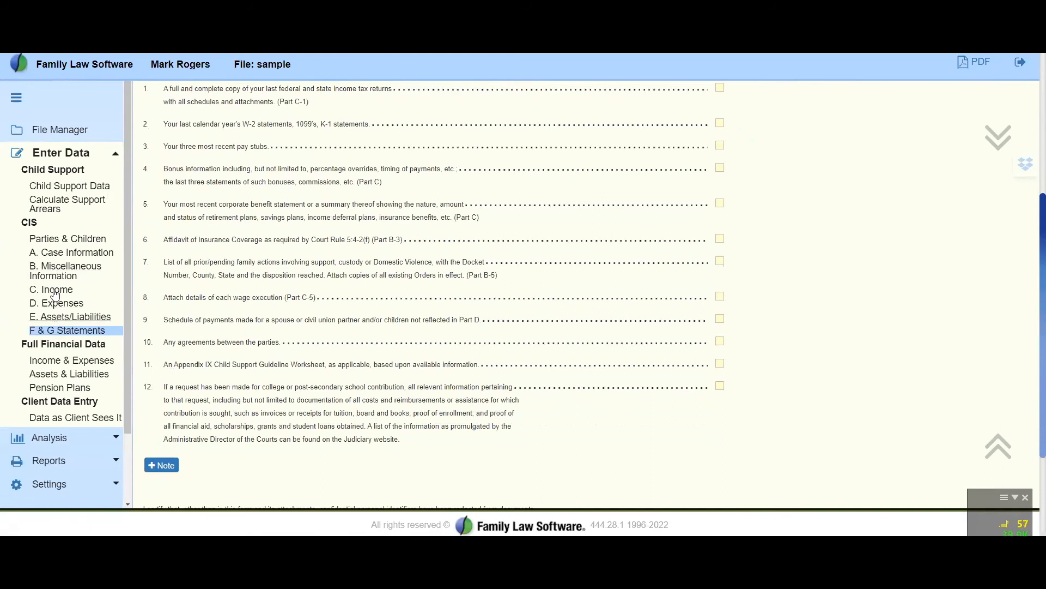
scroll(373, 291, up, 1)
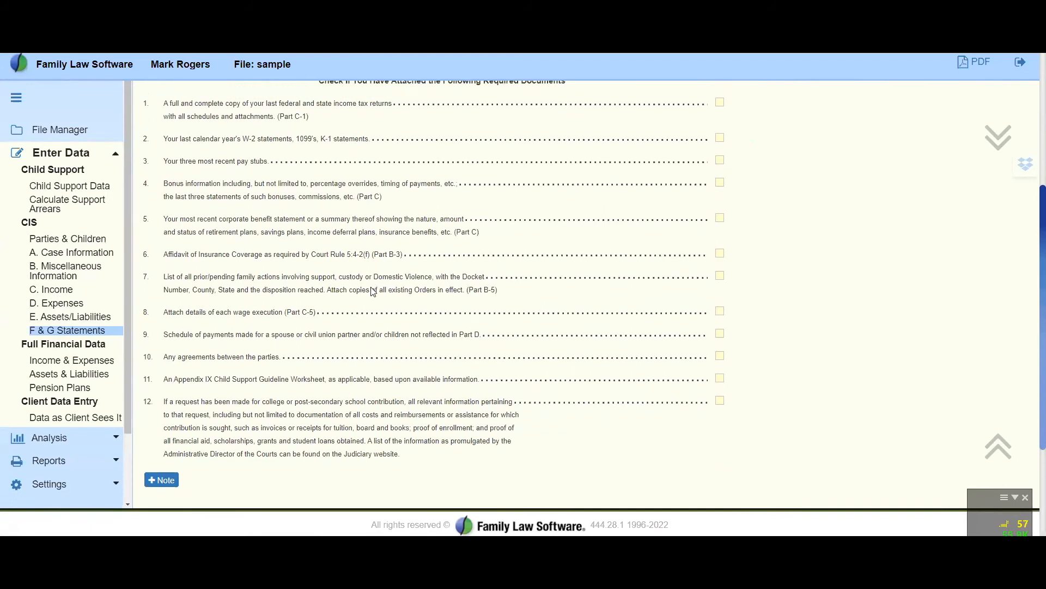
scroll(373, 292, up, 5)
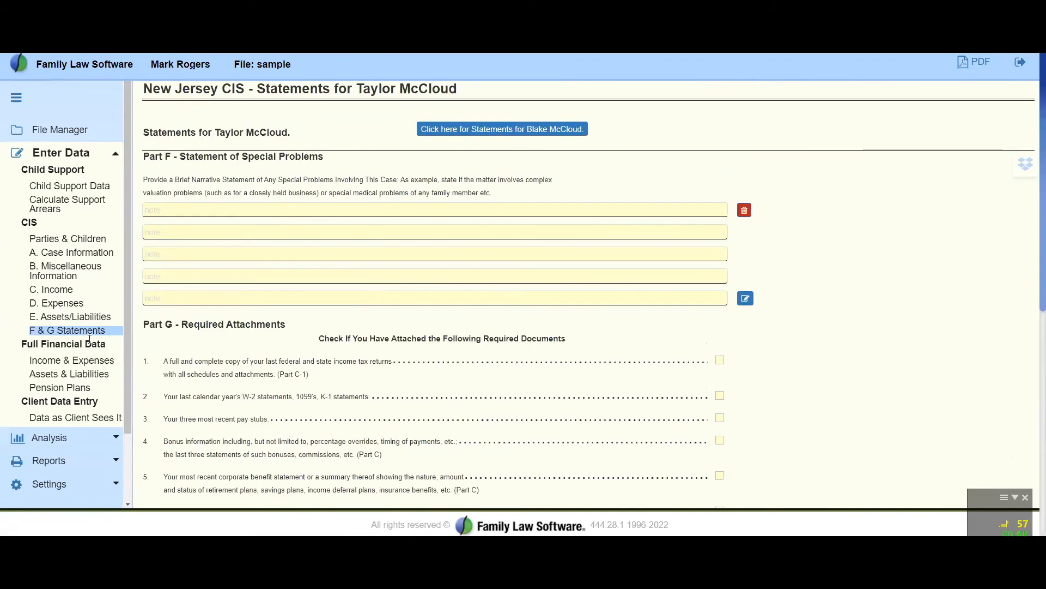
Open the Case Information Statement report and set its Miscellaneous Info, Income and Expense footnotes to print after each item
click(69, 462)
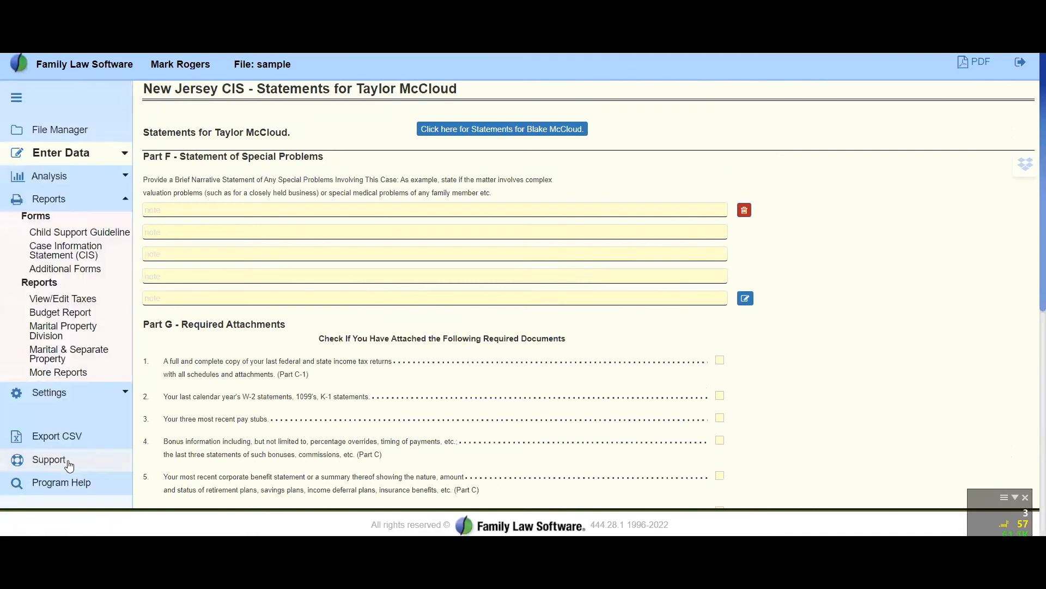
click(69, 253)
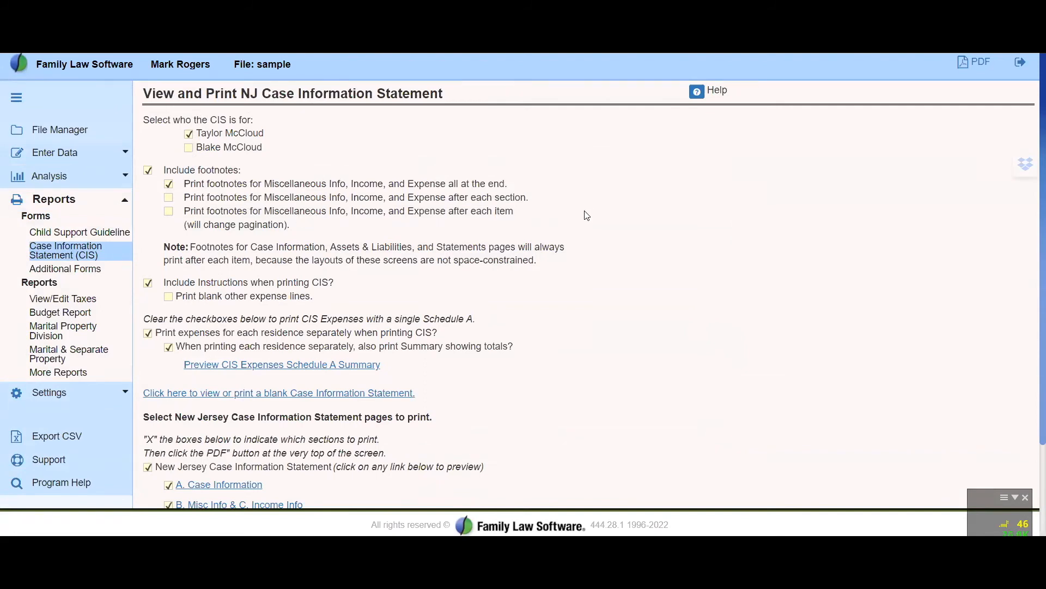
click(168, 212)
Review the statement's print options for instructions, separate residence expenses and the sections selected for printing
scroll(701, 294, down, 2)
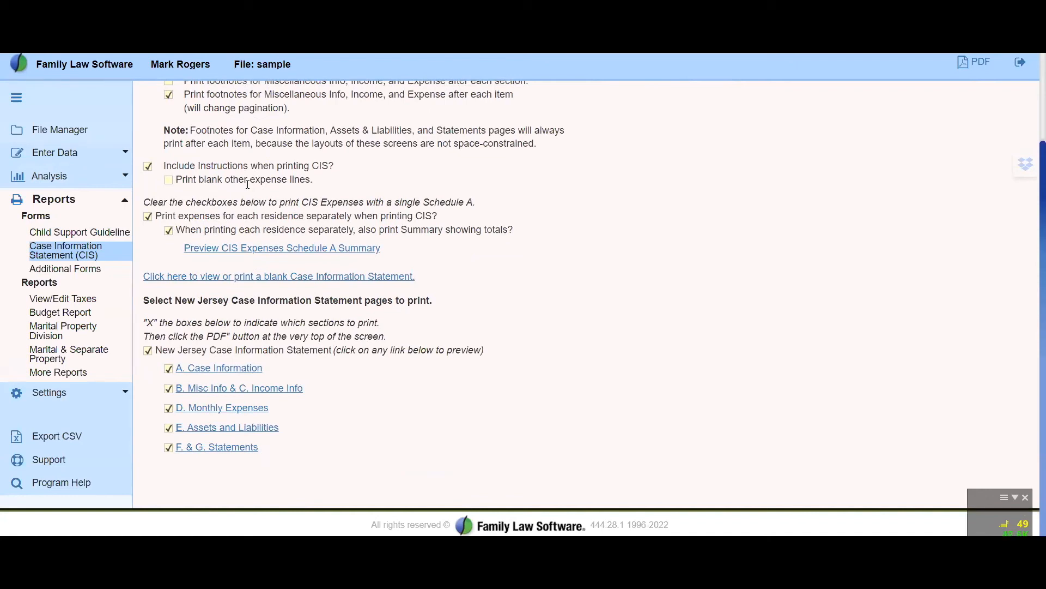
scroll(611, 339, up, 2)
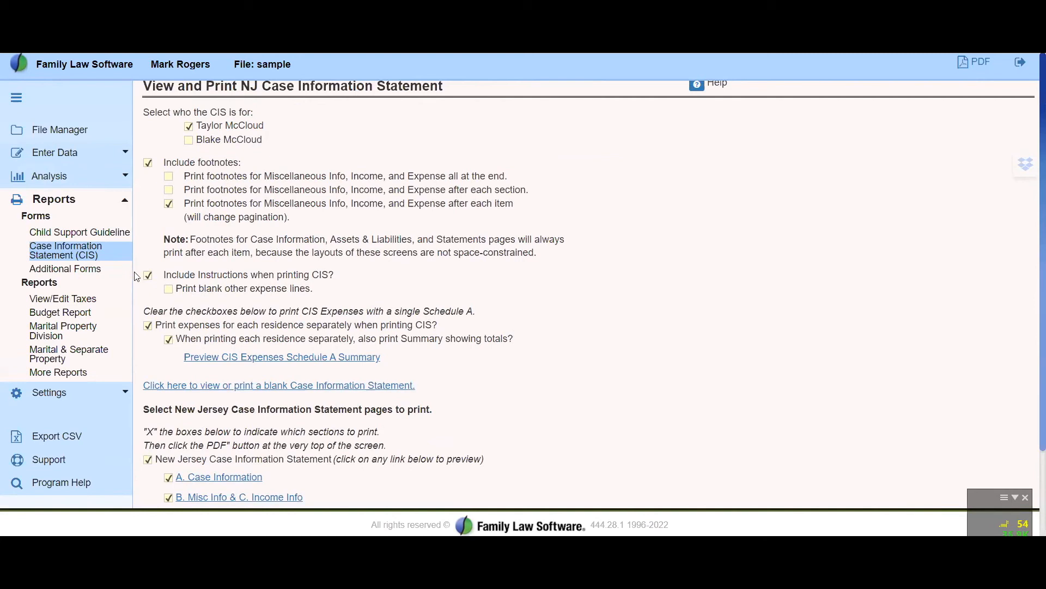
click(148, 275)
scroll(645, 340, down, 2)
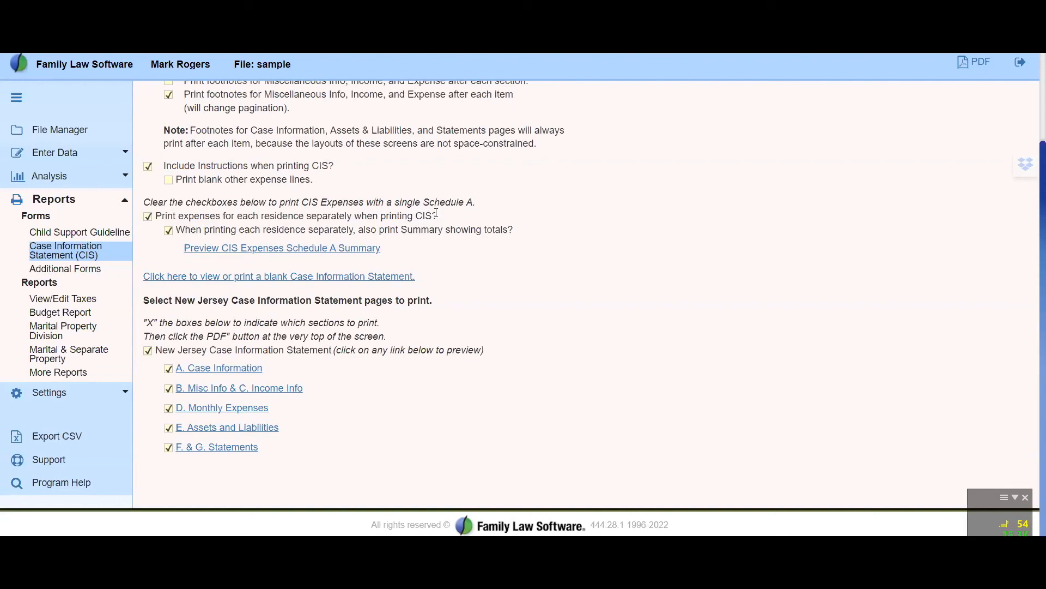
Toggle the options for printing each residence's expenses separately and the summary of totals, ending with both enabled
click(147, 216)
click(169, 231)
click(148, 217)
Preview the D. Monthly Expenses section and follow the Clothing link in Schedule C to its current Adult Clothing entry
click(212, 408)
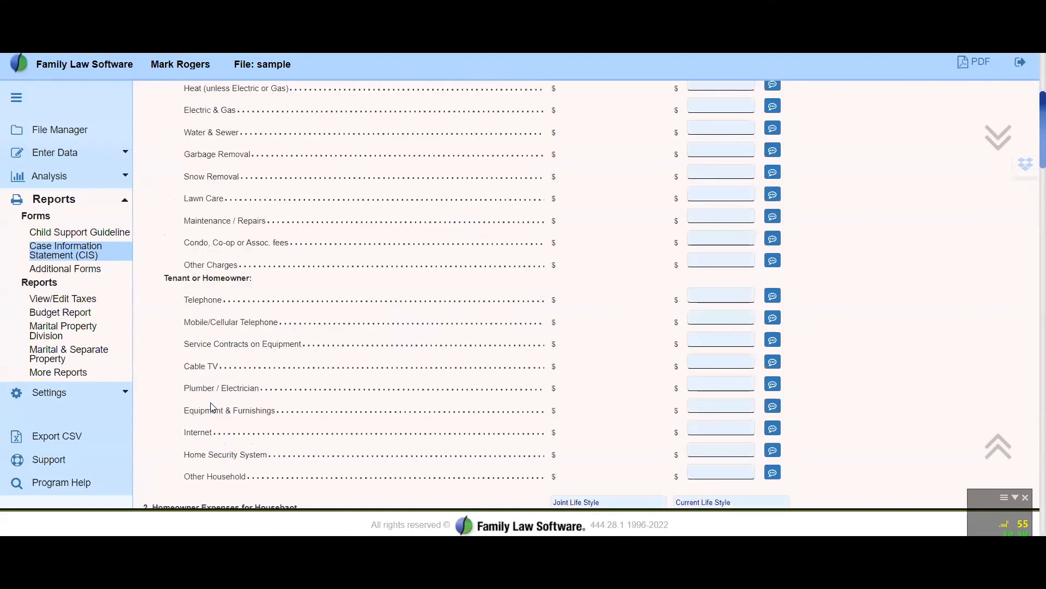
scroll(484, 384, up, 4)
scroll(484, 385, down, 14)
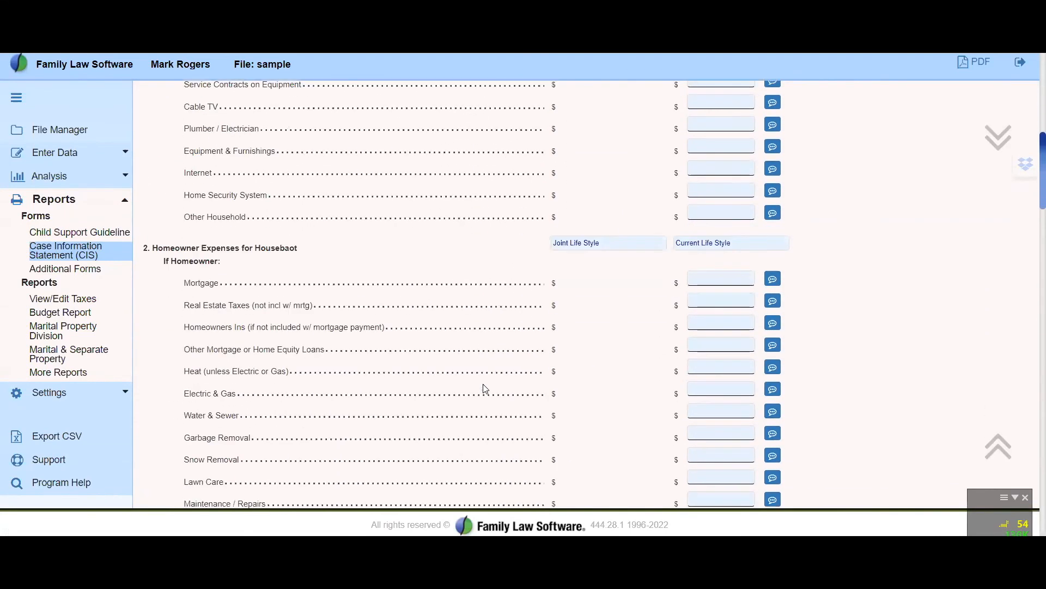
scroll(483, 385, down, 10)
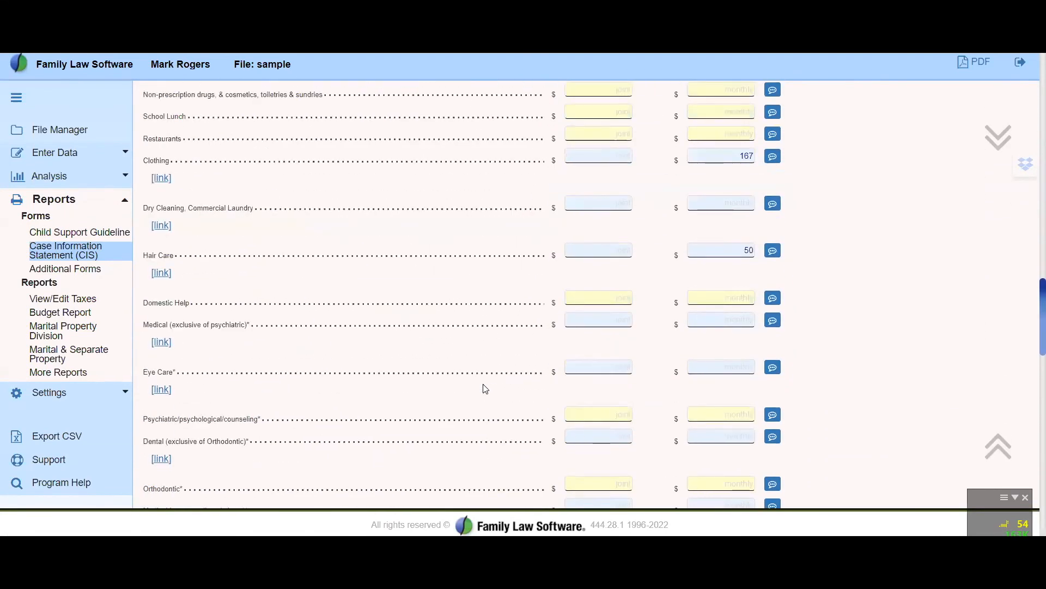
scroll(484, 385, down, 8)
scroll(303, 334, up, 10)
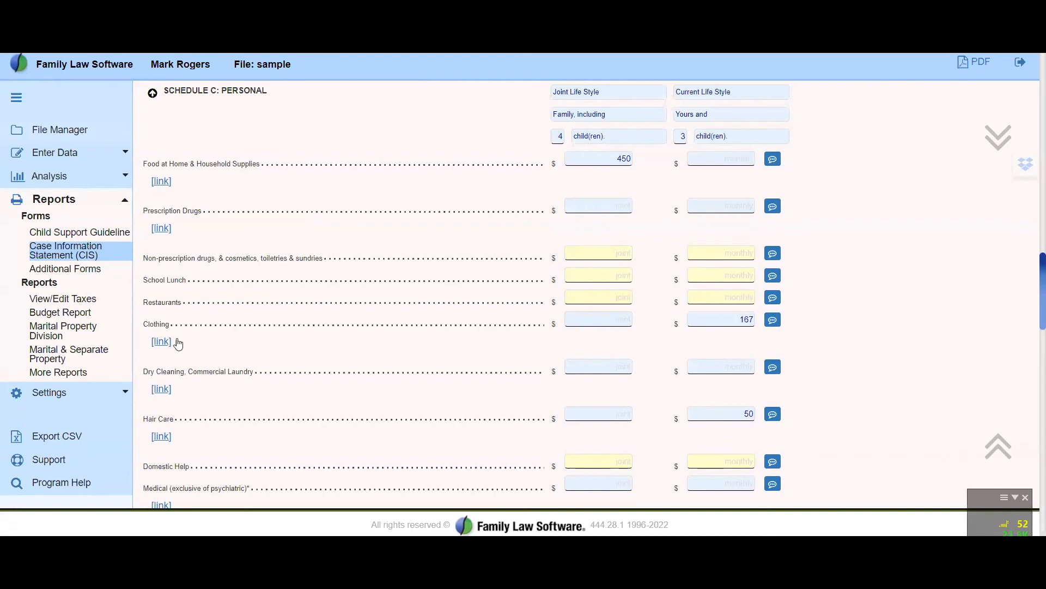
click(161, 343)
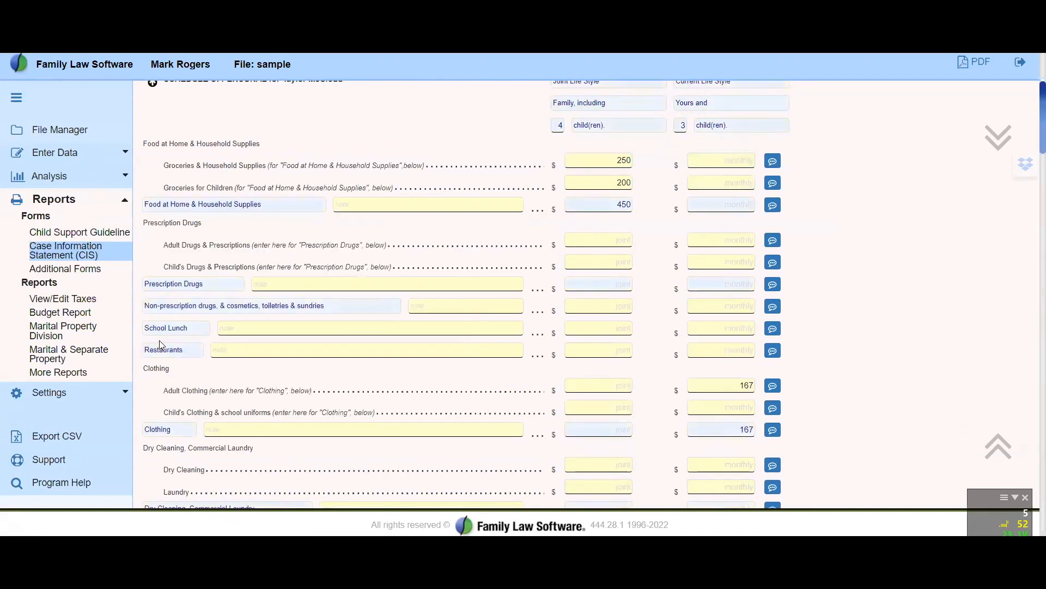
click(738, 384)
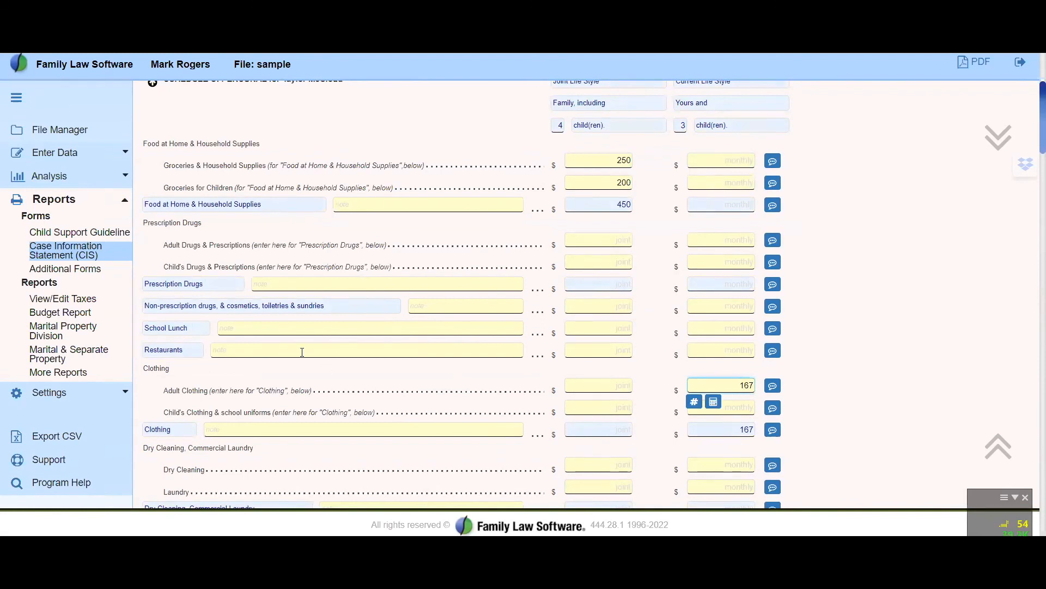
Reopen the Case Information Statement report and preview the personal expenses in Schedule C of Monthly Expenses
click(66, 255)
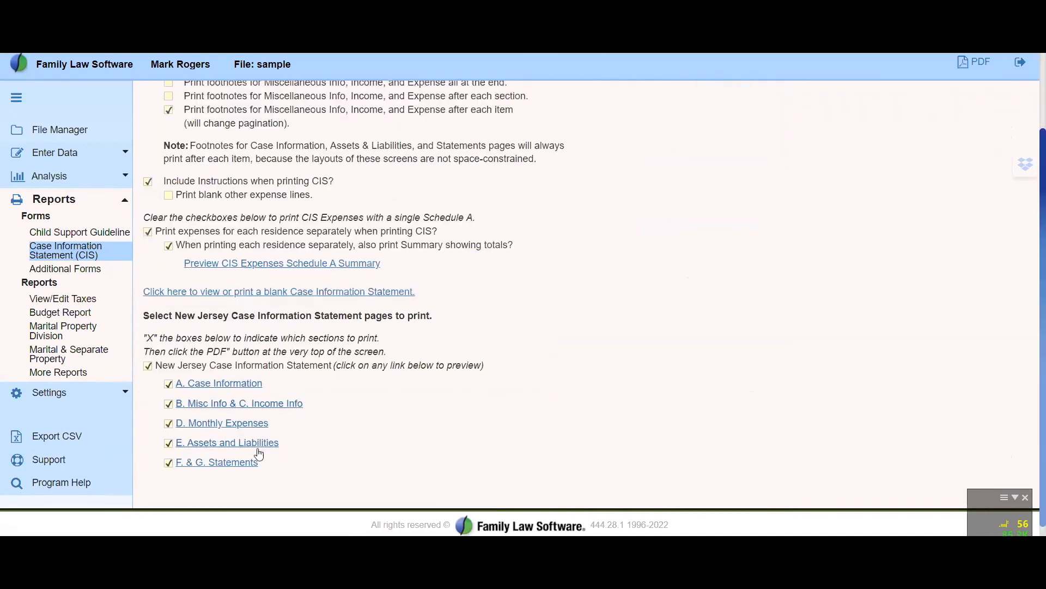
click(240, 425)
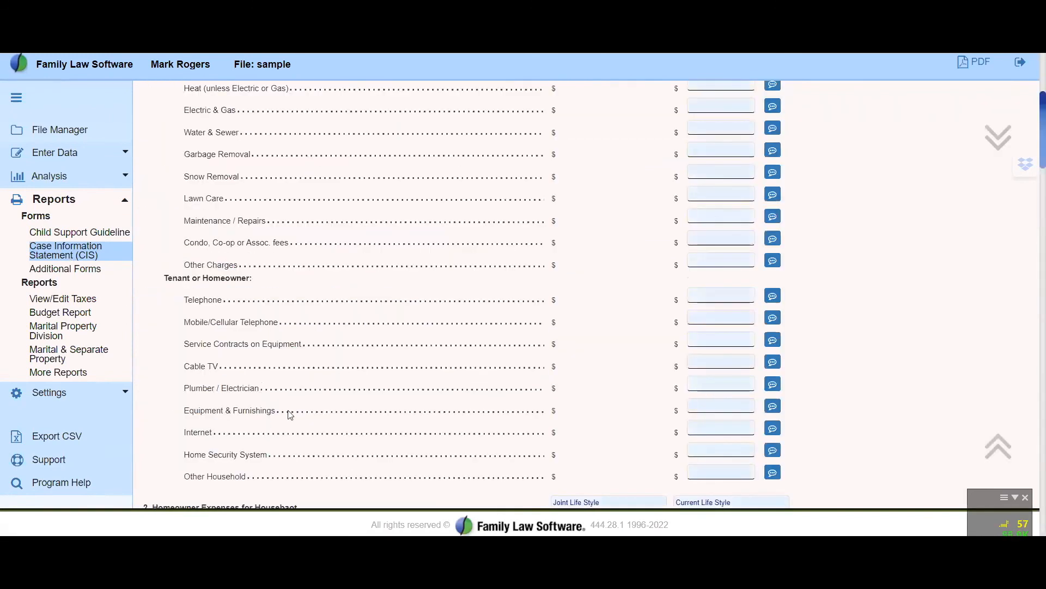
scroll(376, 416, down, 8)
scroll(376, 414, down, 10)
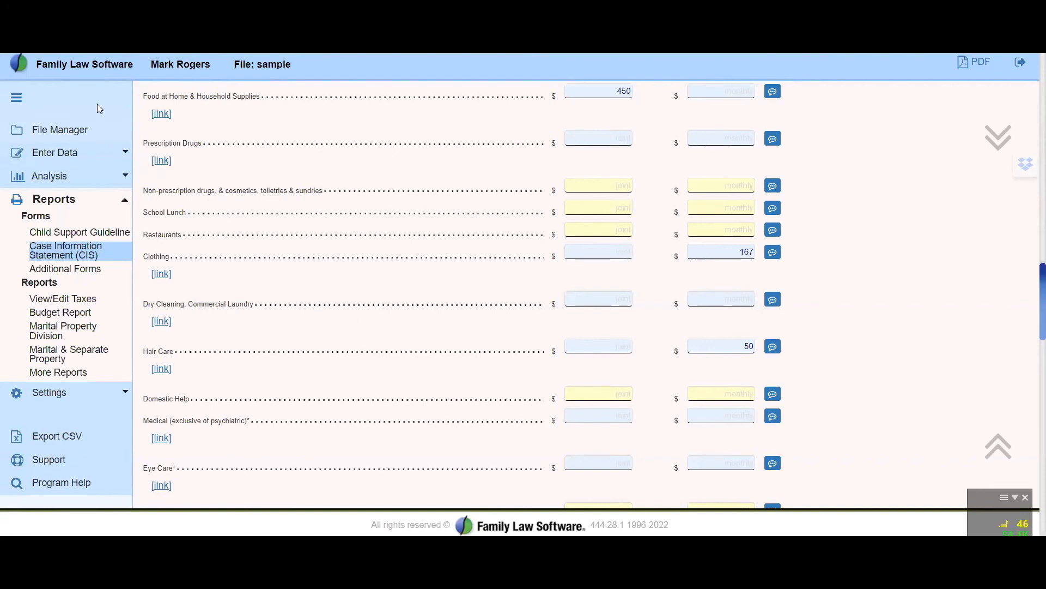
Try selecting only D. Monthly Expenses for printing, and reselect all sections of the New Jersey Case Information Statement
click(19, 43)
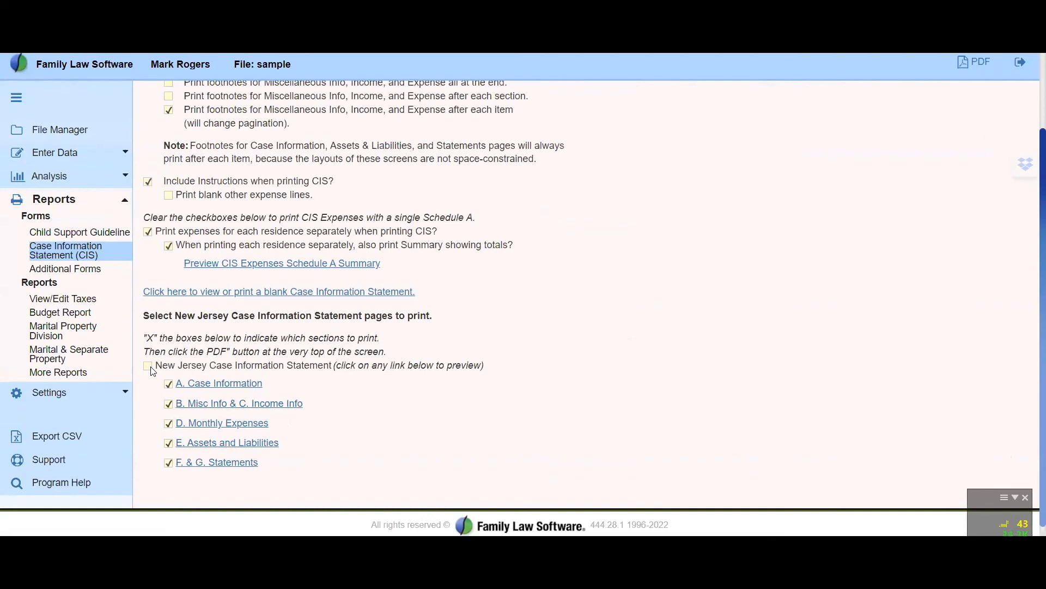
click(183, 428)
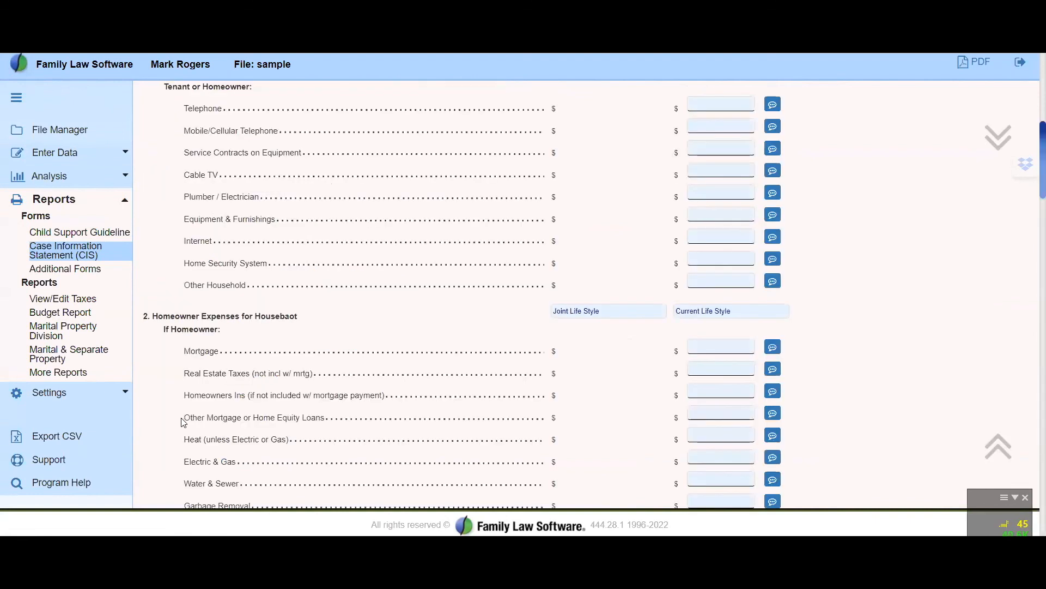
scroll(381, 294, up, 10)
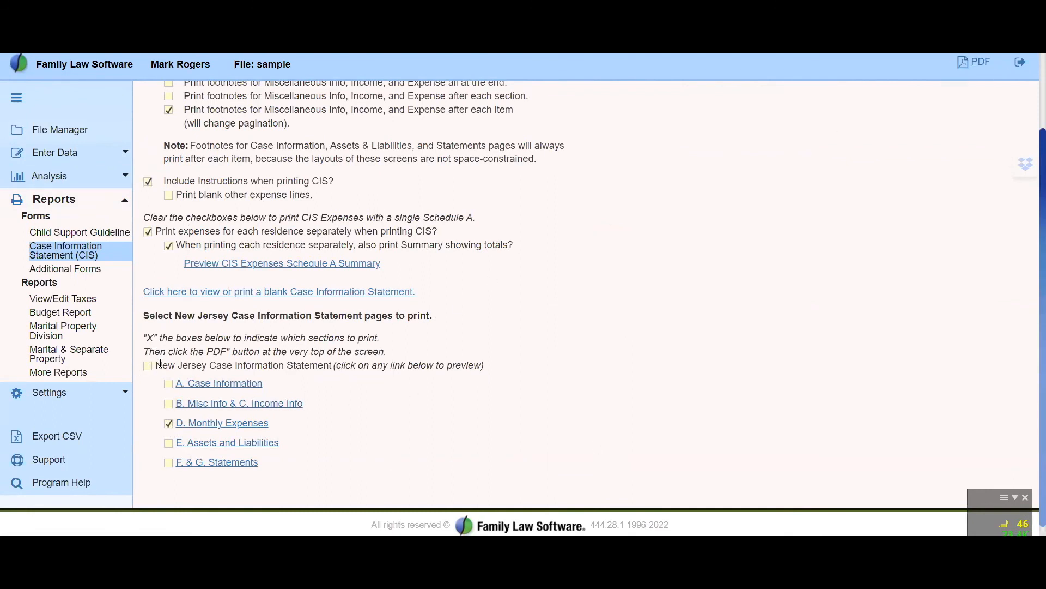
scroll(455, 366, up, 3)
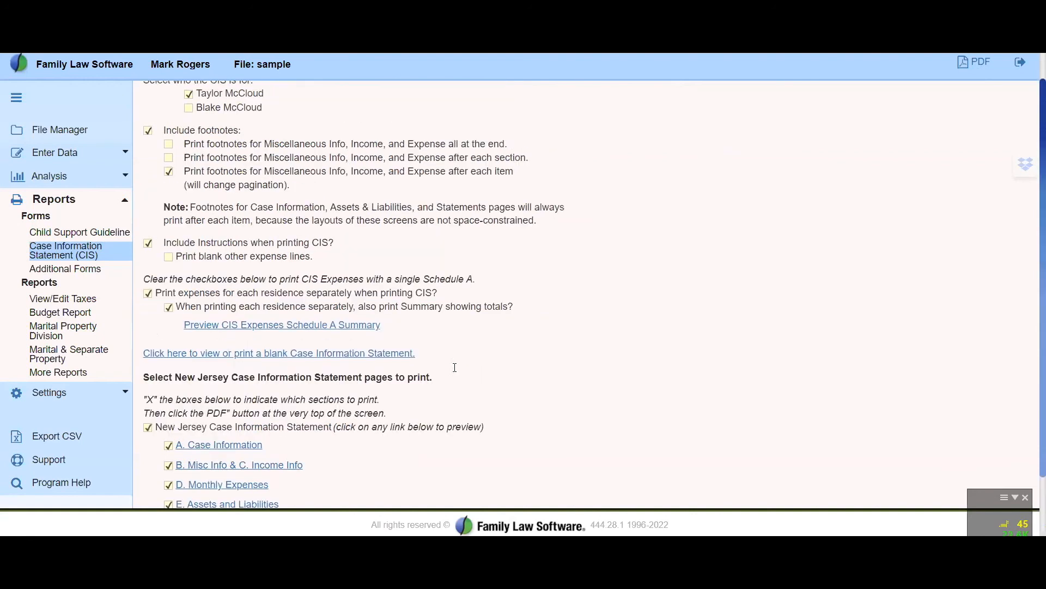
Generate the full Case Information Statement as a PDF and look through its cover page and instructions in Adobe Acrobat Reader
click(980, 65)
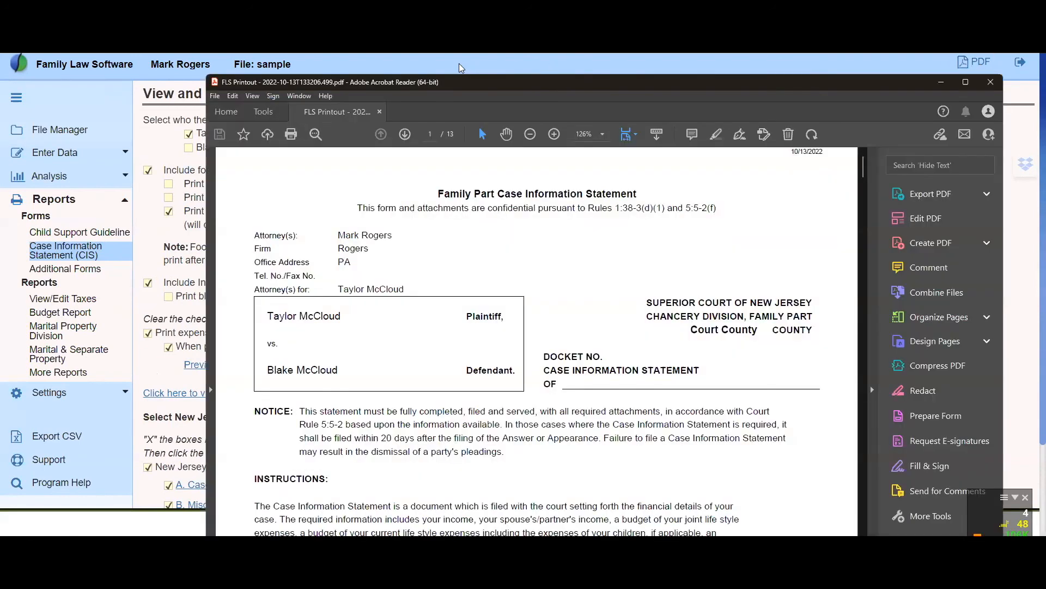
scroll(599, 339, down, 5)
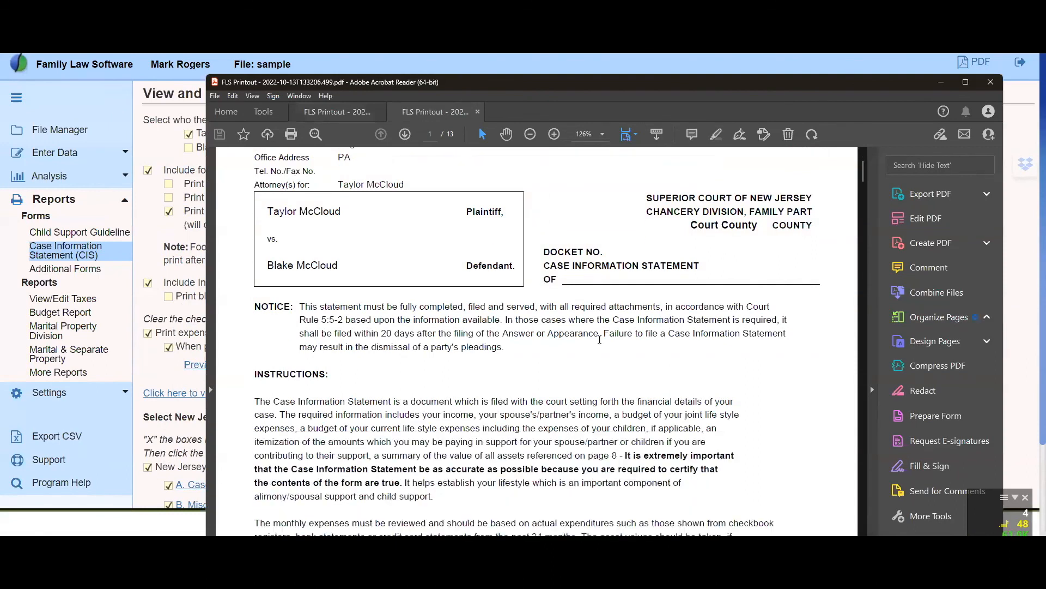
scroll(599, 339, down, 2)
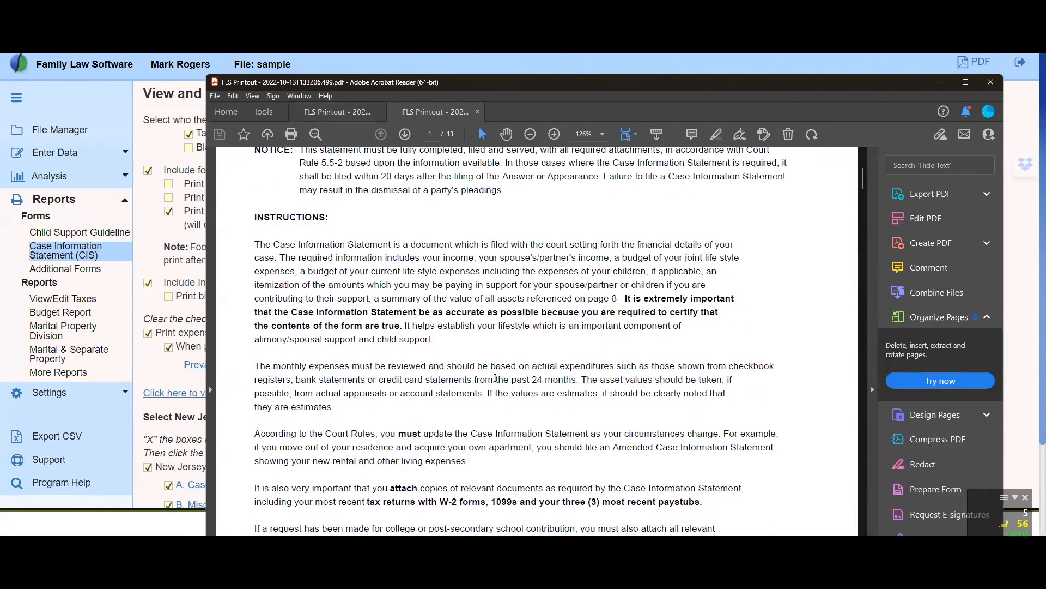
scroll(553, 390, down, 2)
scroll(555, 389, up, 2)
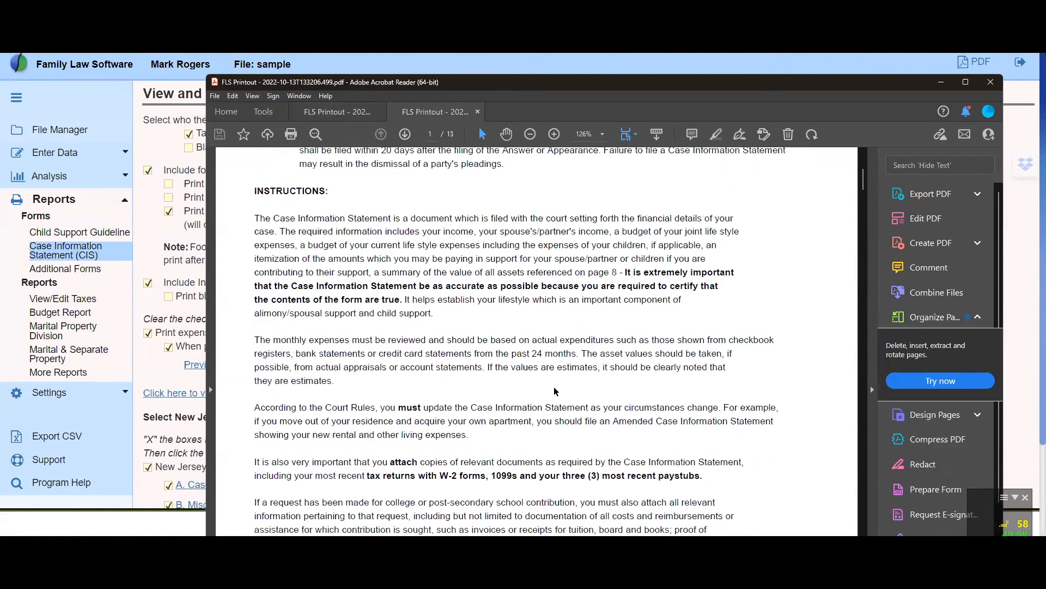
scroll(556, 391, down, 8)
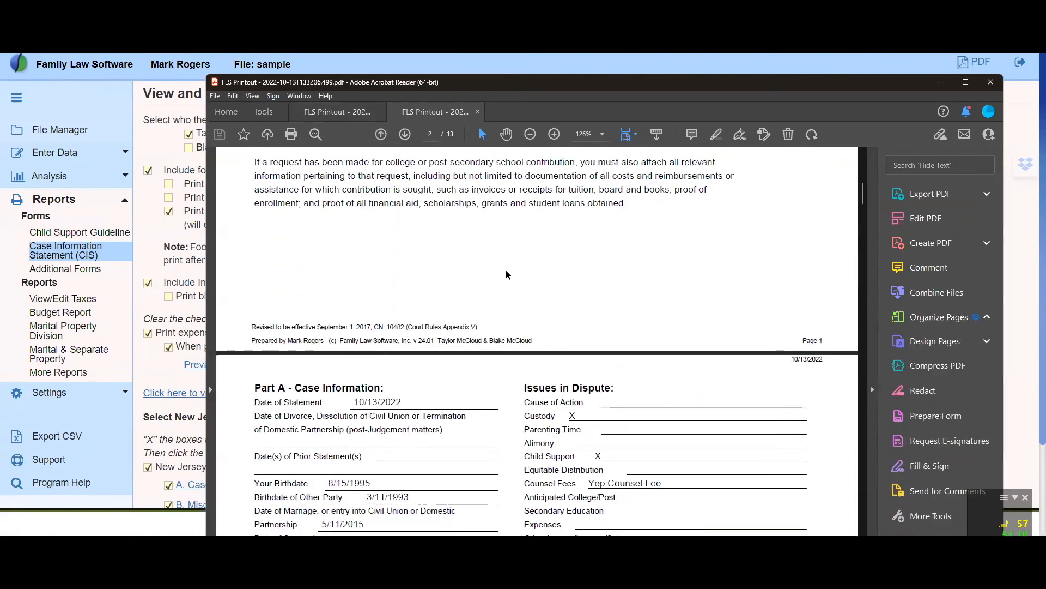
drag(570, 89, 658, 65)
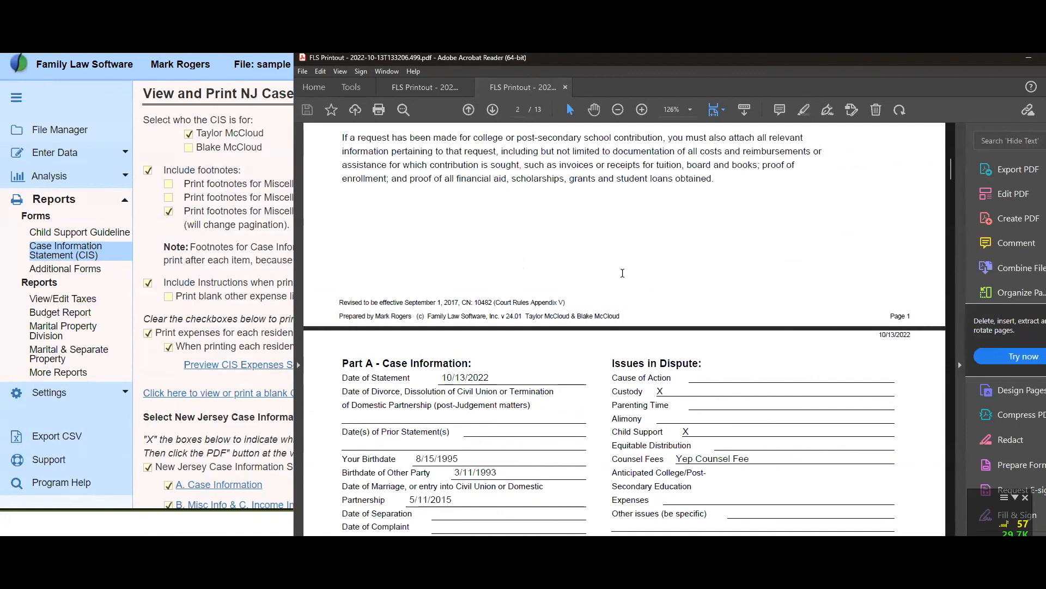
Review the PDF from Part A - Case Information through the income and additional information pages up to Part D - Monthly Expenses
scroll(623, 273, down, 15)
scroll(623, 272, down, 12)
scroll(625, 276, down, 12)
scroll(624, 276, down, 6)
scroll(623, 273, down, 1)
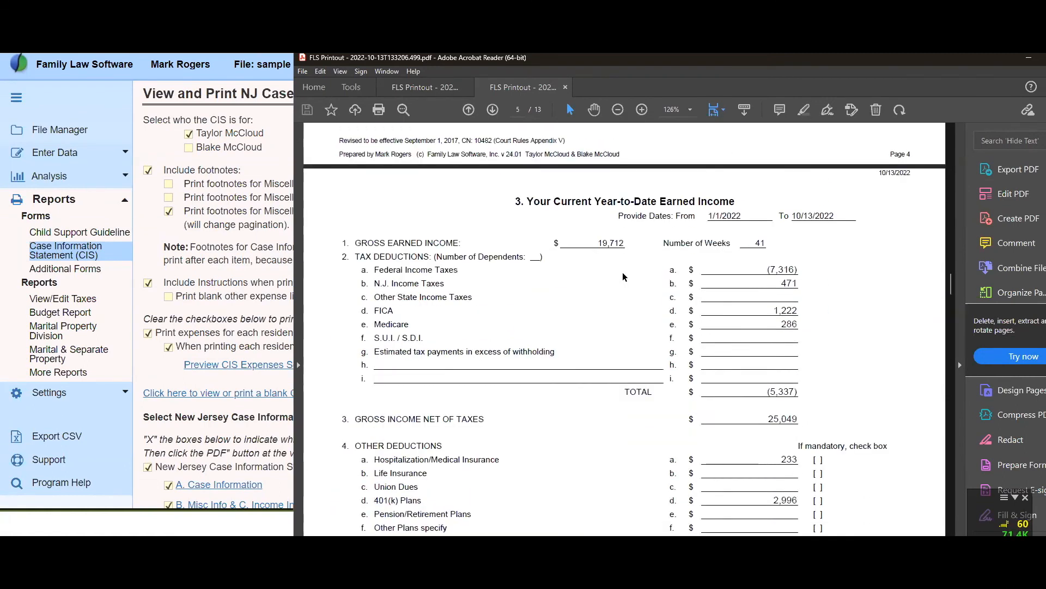
scroll(615, 275, down, 20)
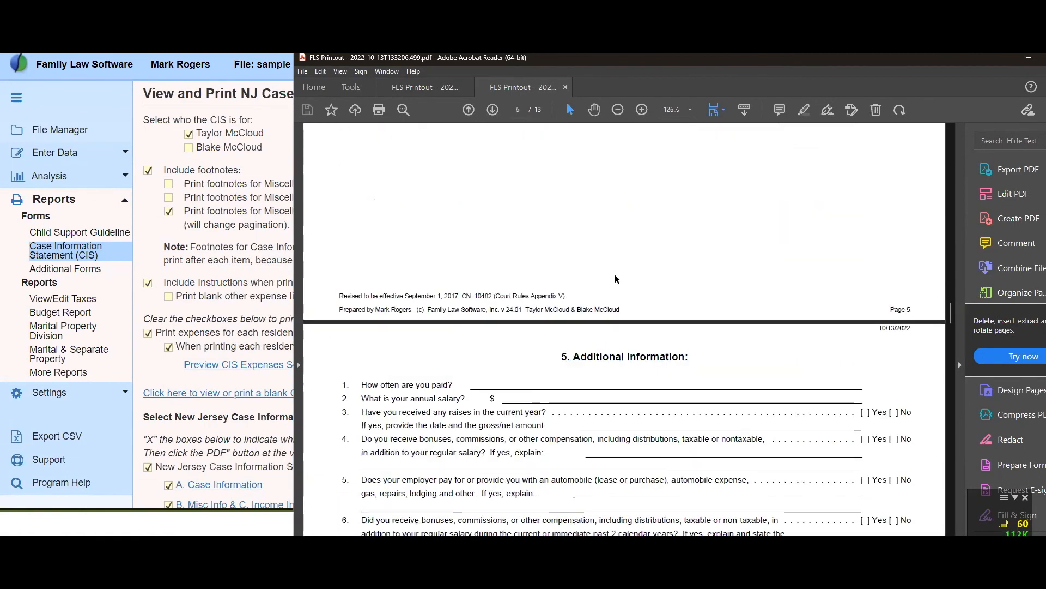
scroll(614, 274, down, 20)
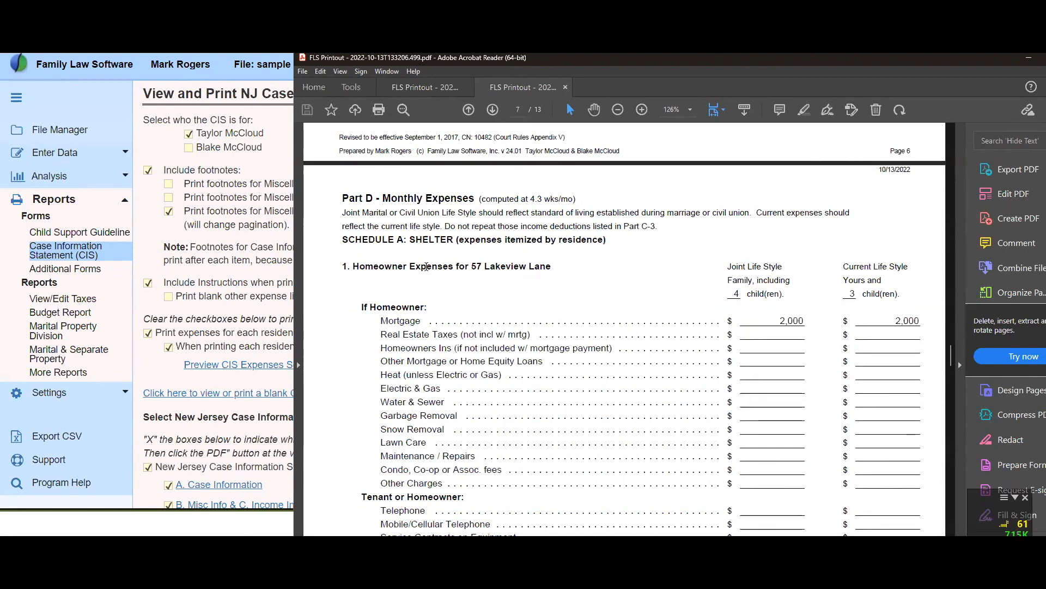
Compare the Schedule A shelter expenses itemized for each residence with the Schedule A summary in the PDF
scroll(349, 273, down, 5)
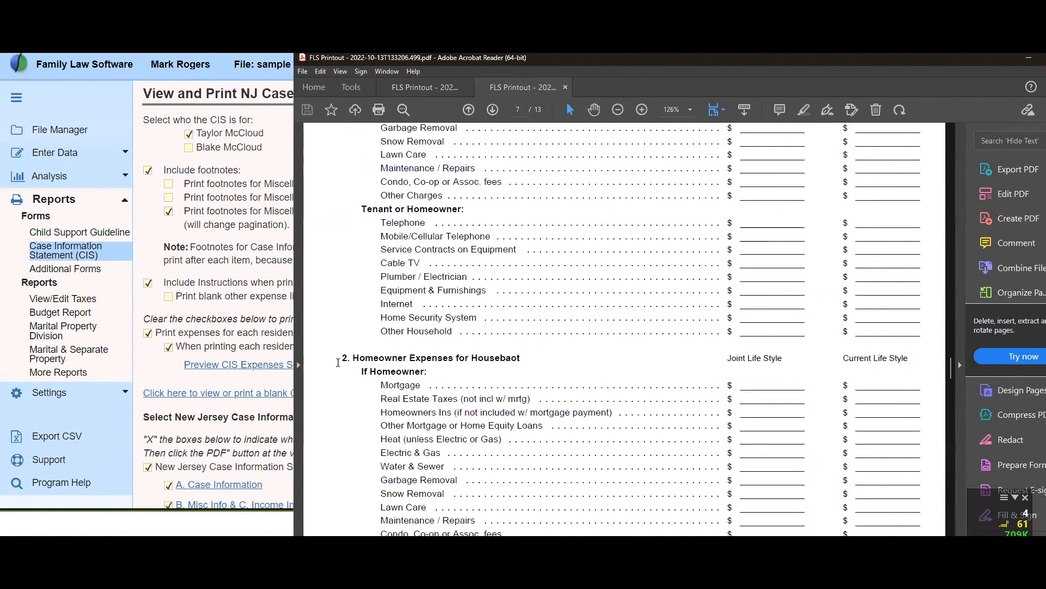
scroll(592, 345, down, 5)
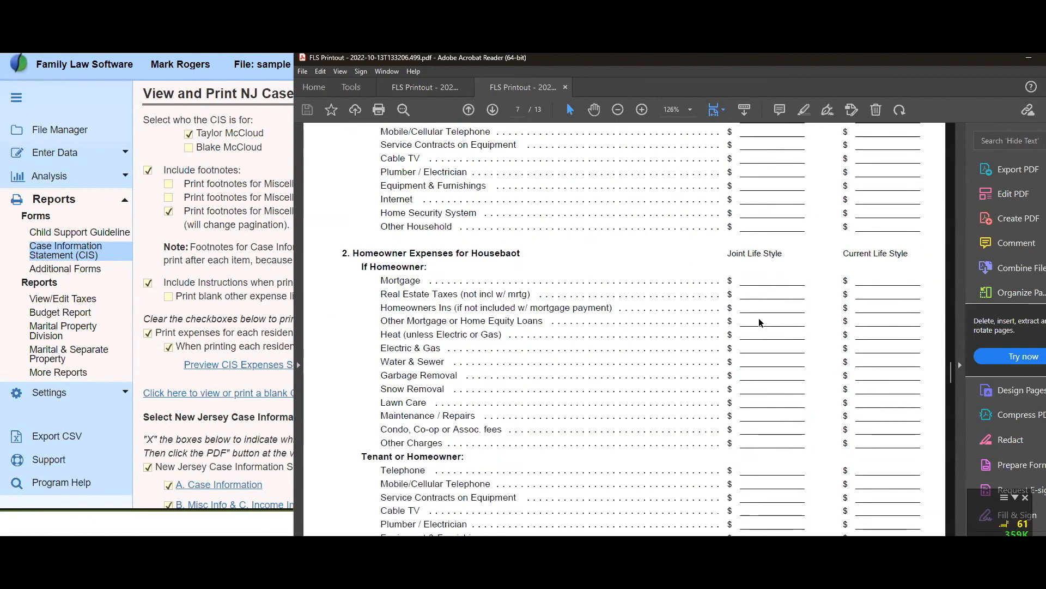
scroll(672, 234, down, 8)
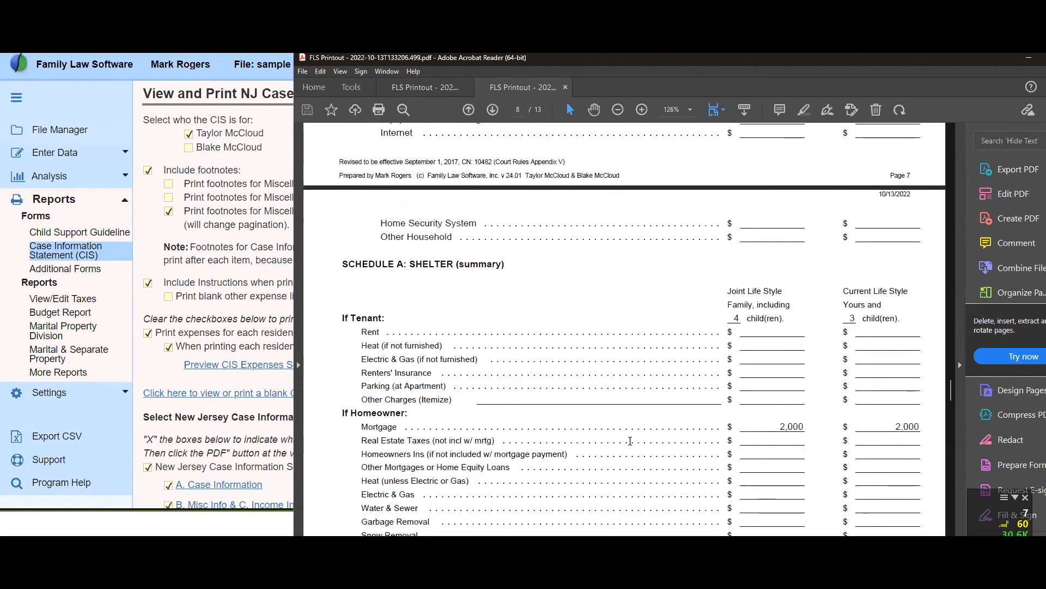
scroll(791, 407, down, 3)
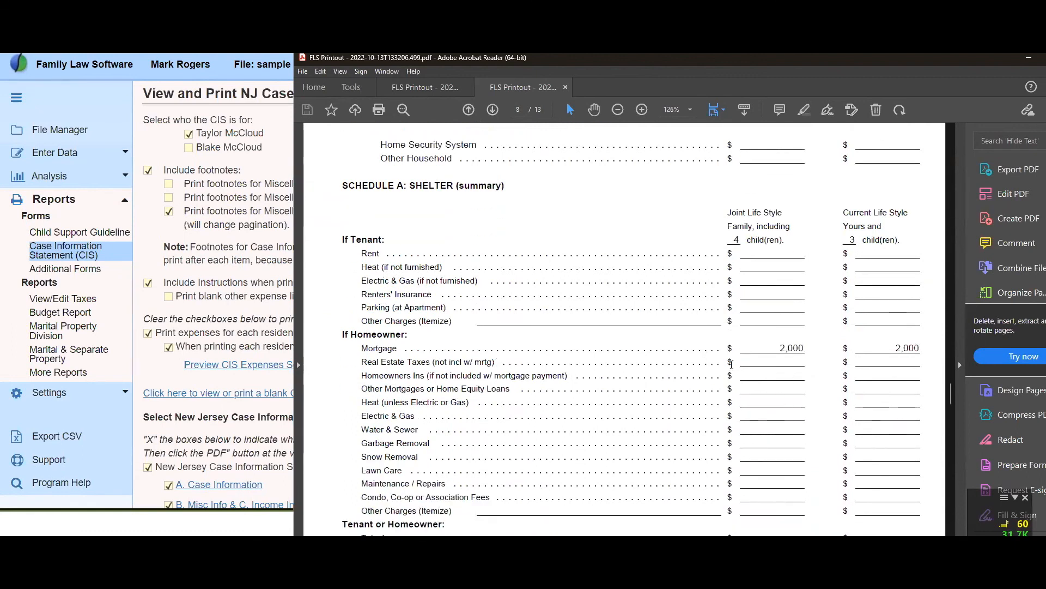
scroll(545, 343, up, 15)
scroll(597, 322, up, 6)
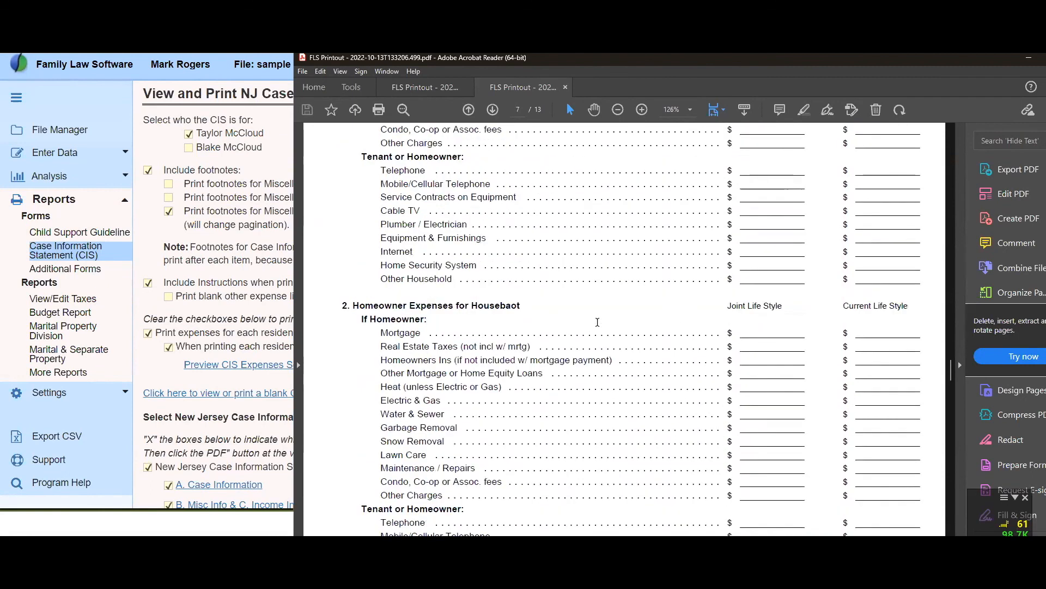
scroll(597, 322, down, 18)
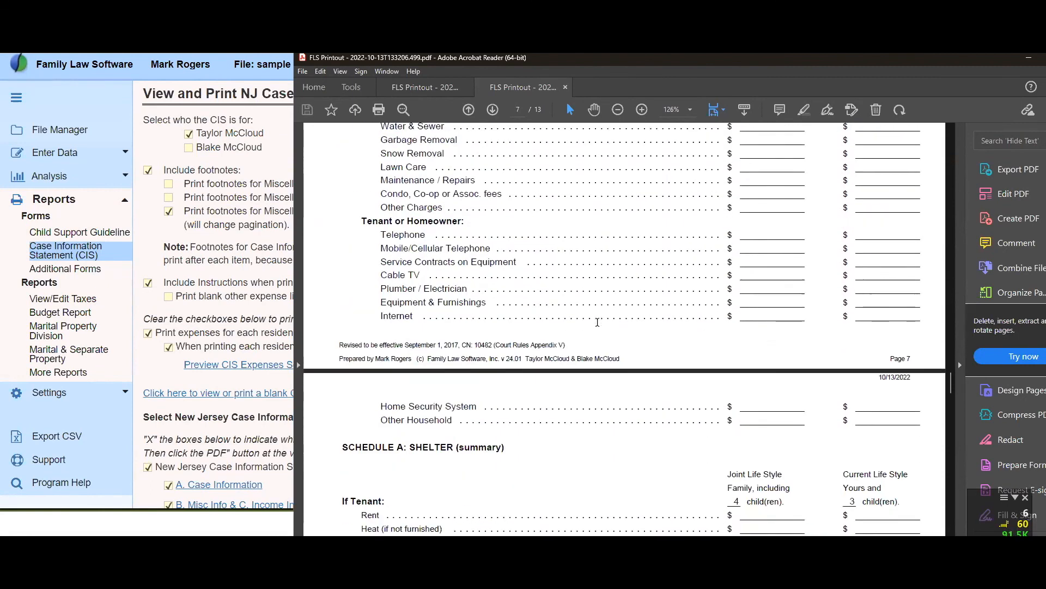
scroll(597, 326, up, 15)
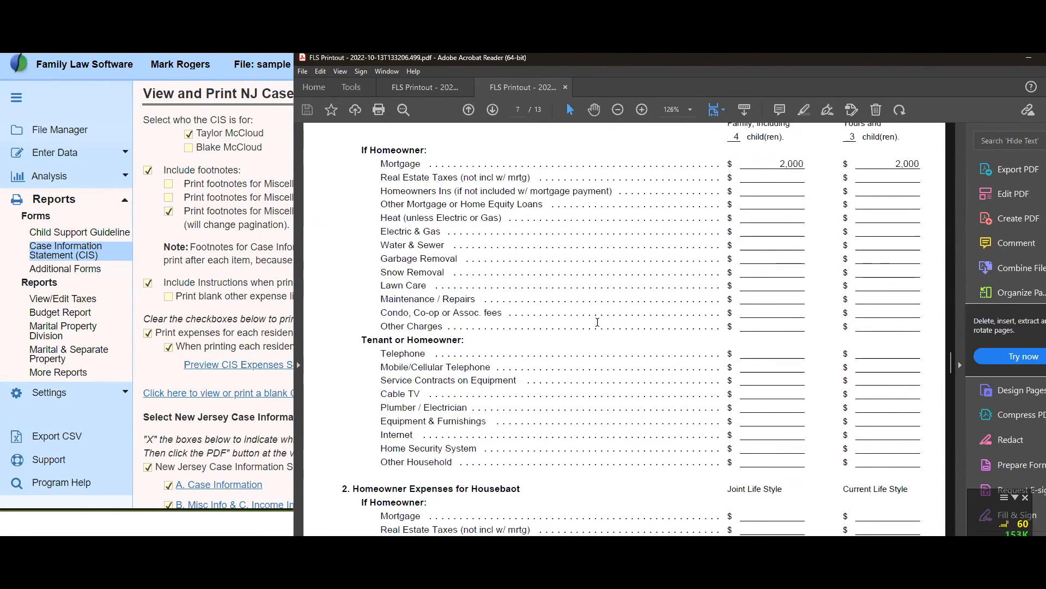
scroll(598, 327, down, 1)
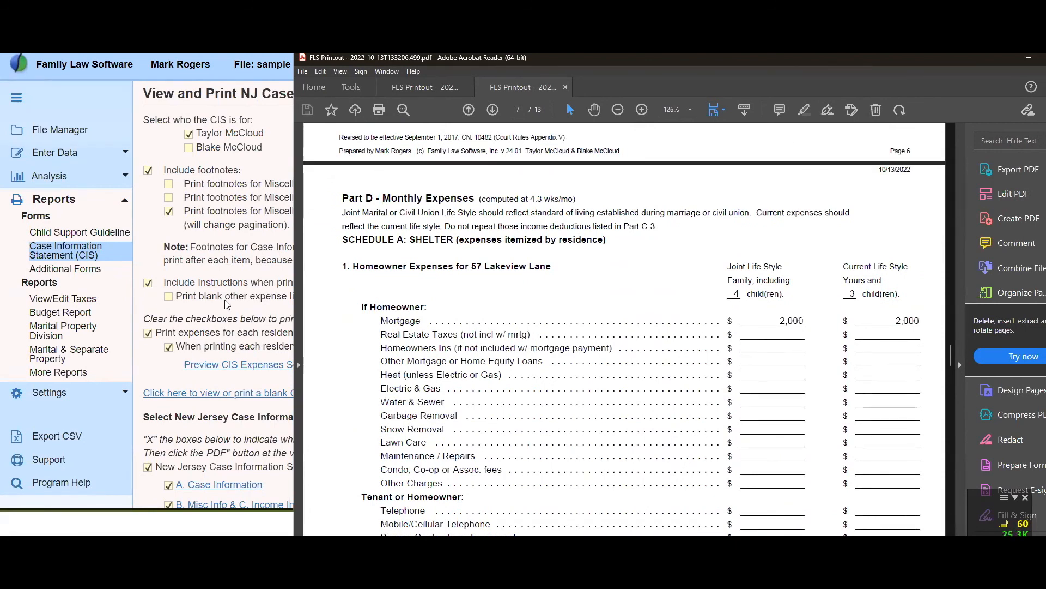
Return to Family Law Software and turn off printing expenses for each residence separately, including the summary showing totals
click(232, 314)
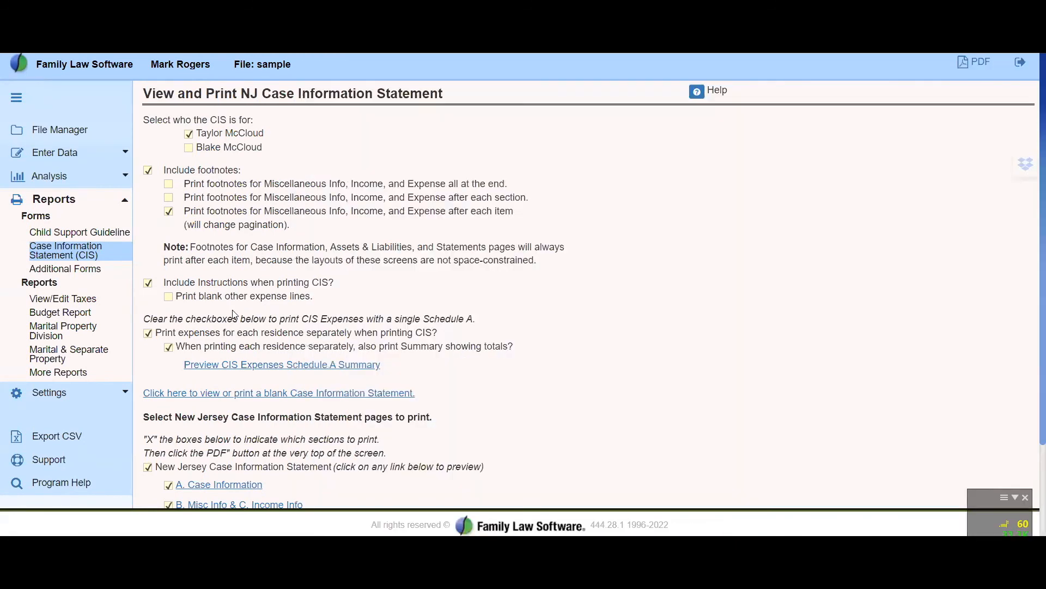
click(147, 333)
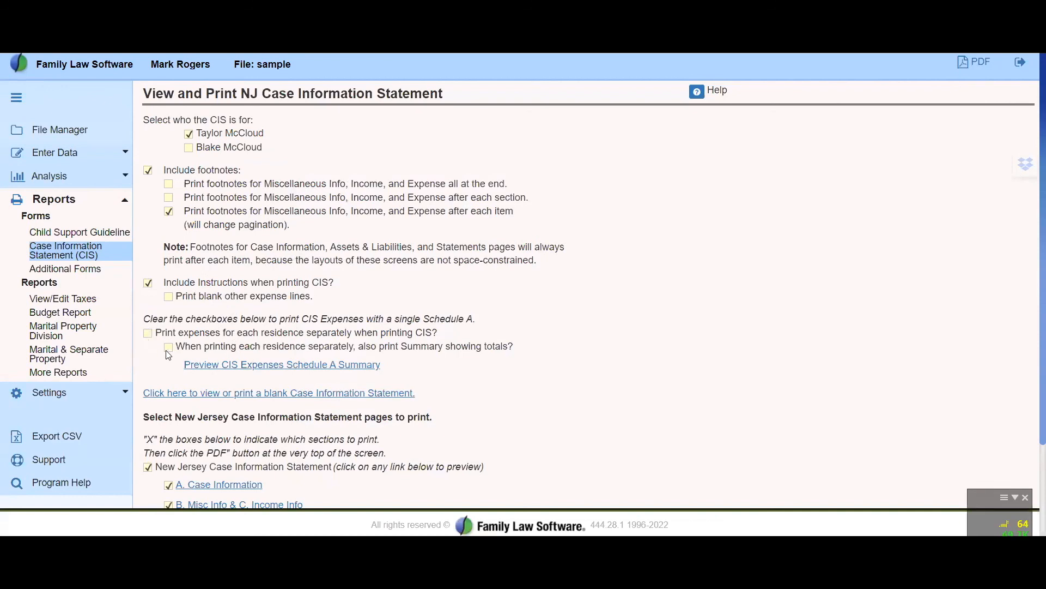